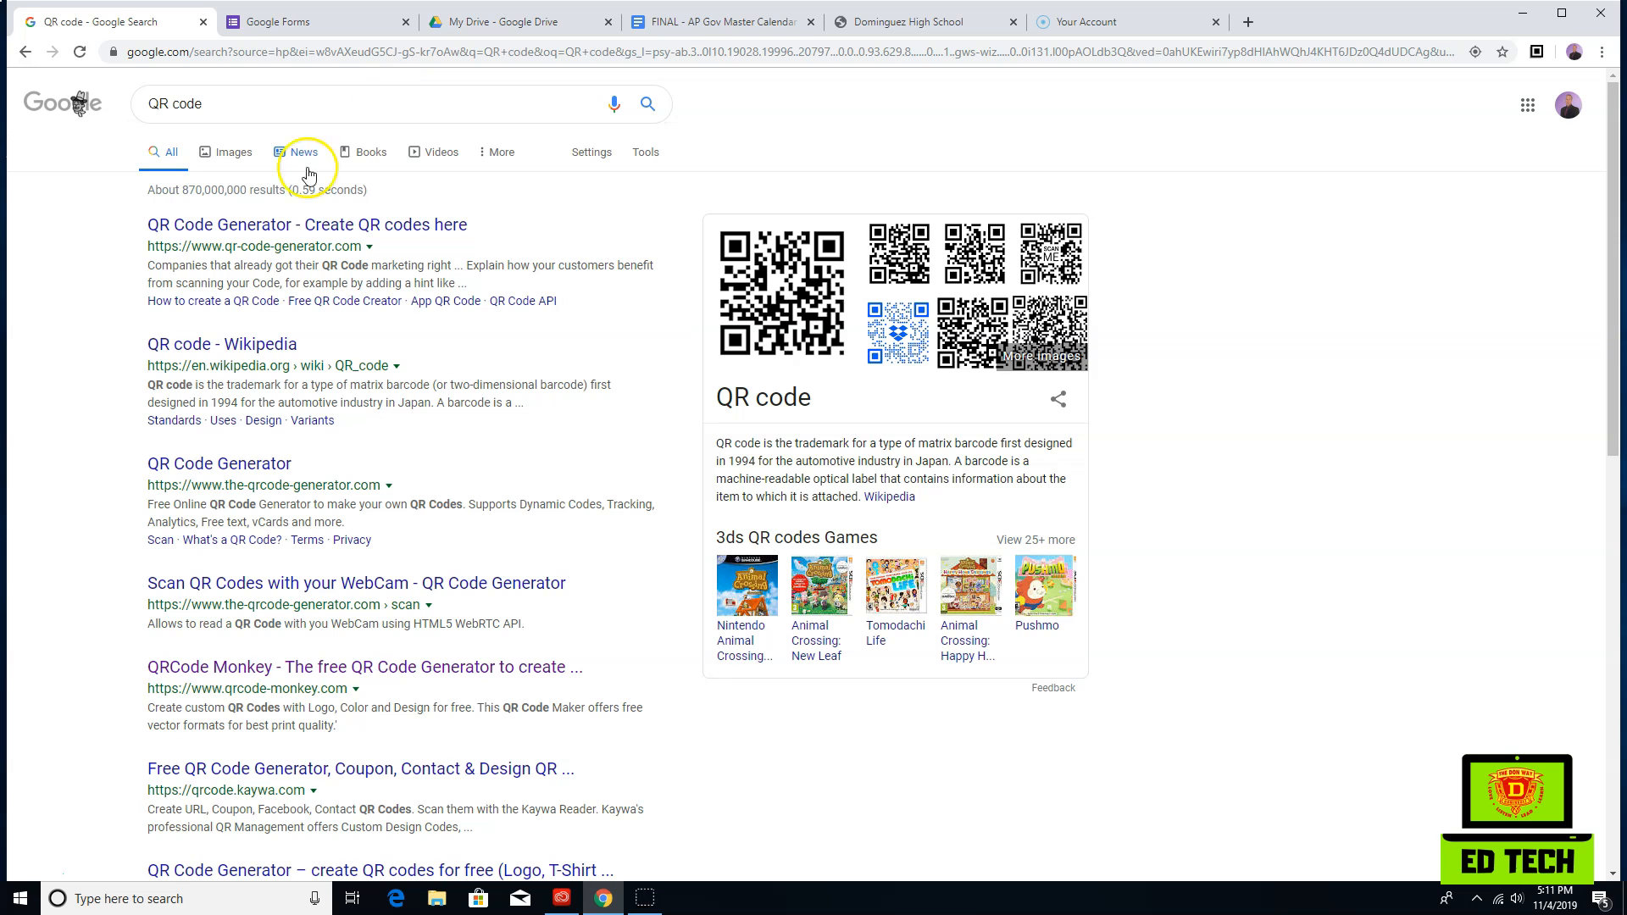
- Search Google Images for "QR code products"
click(236, 161)
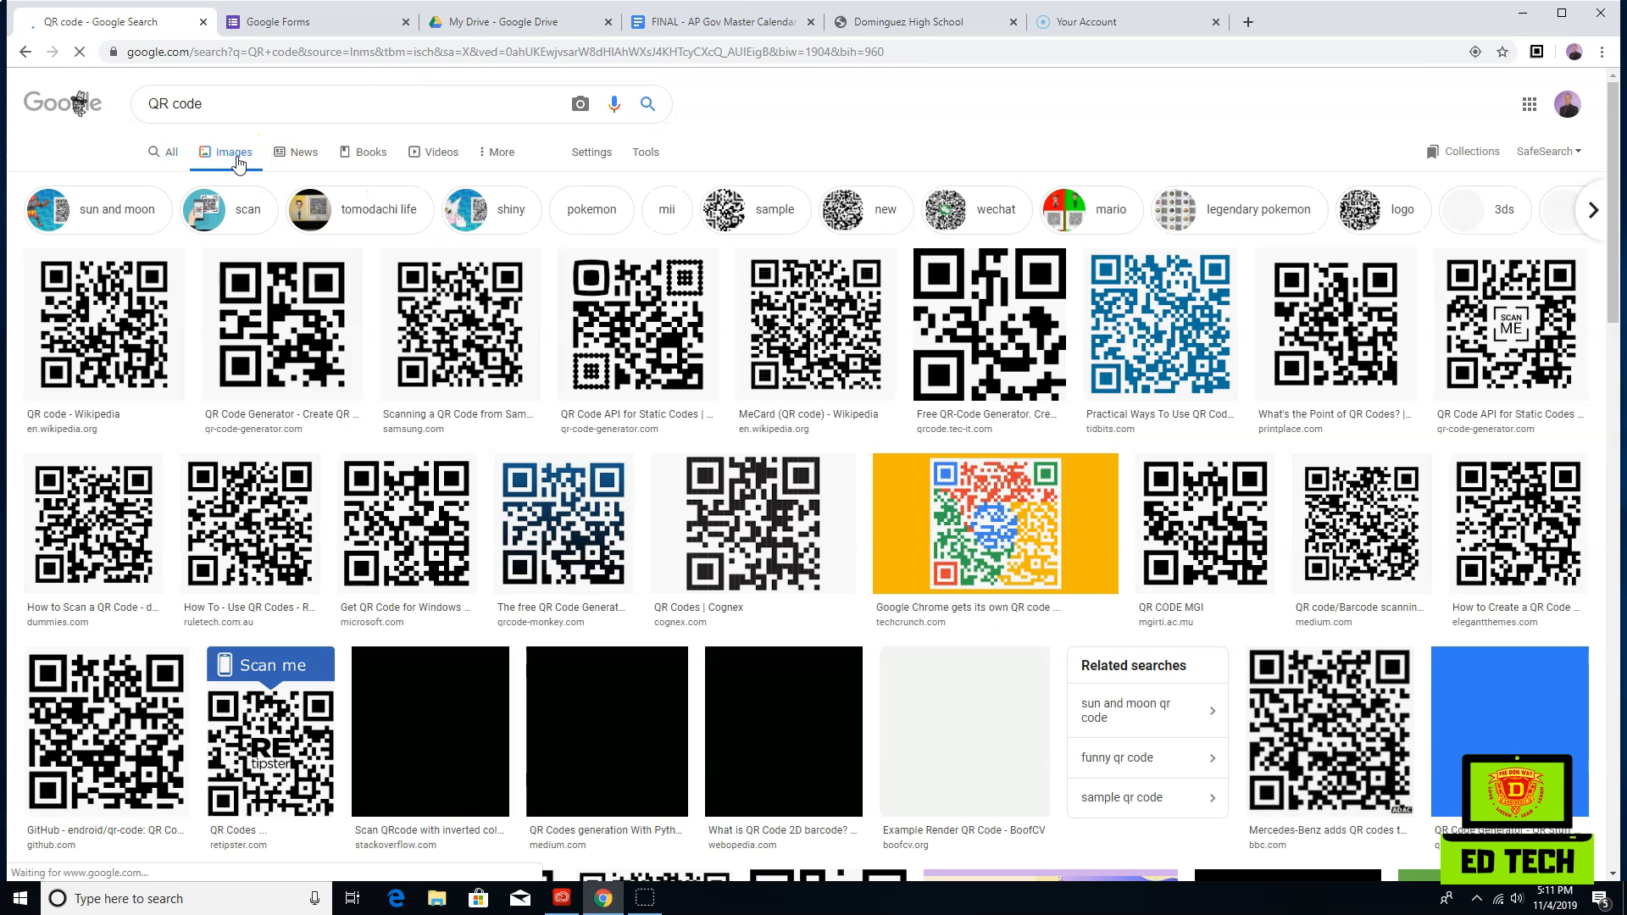
click(219, 103)
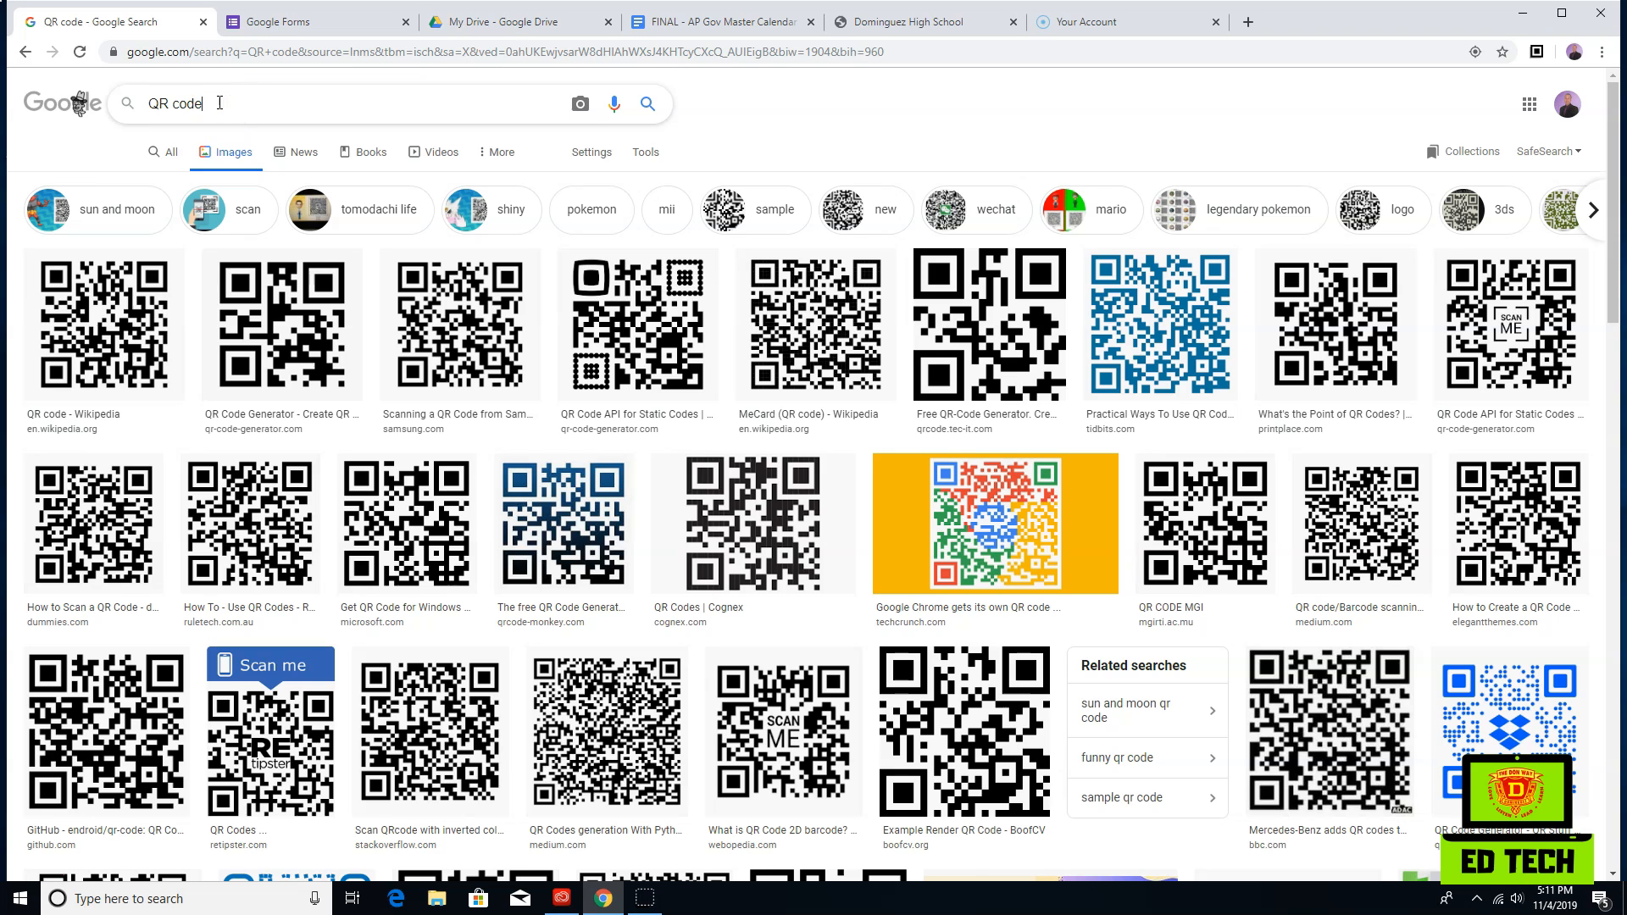
text(products)
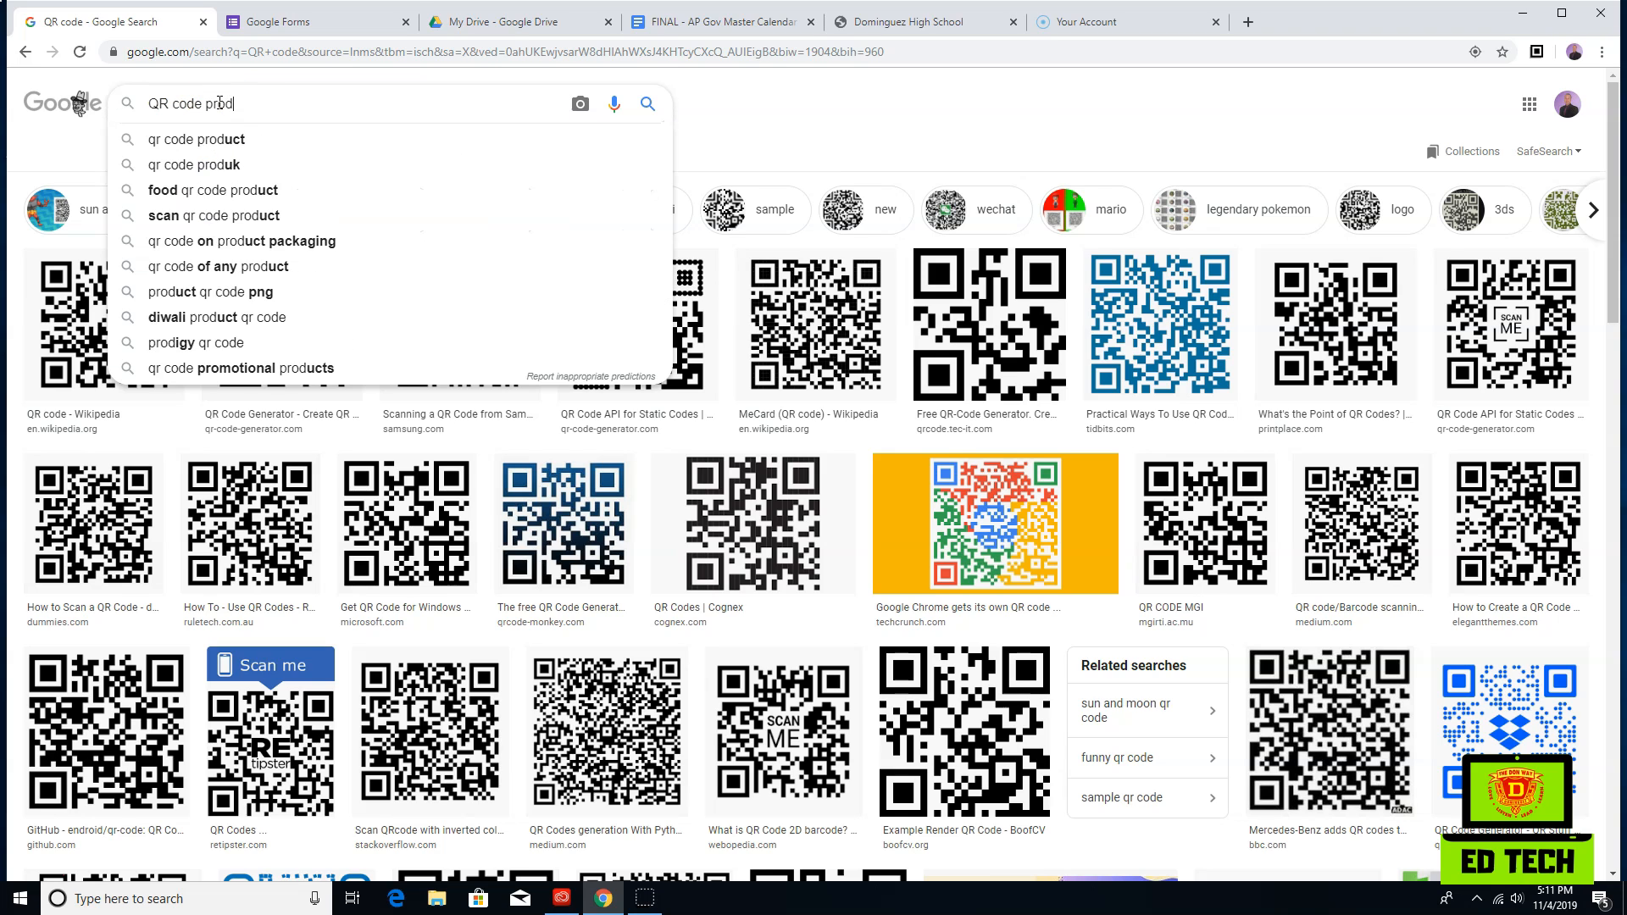
key(Return)
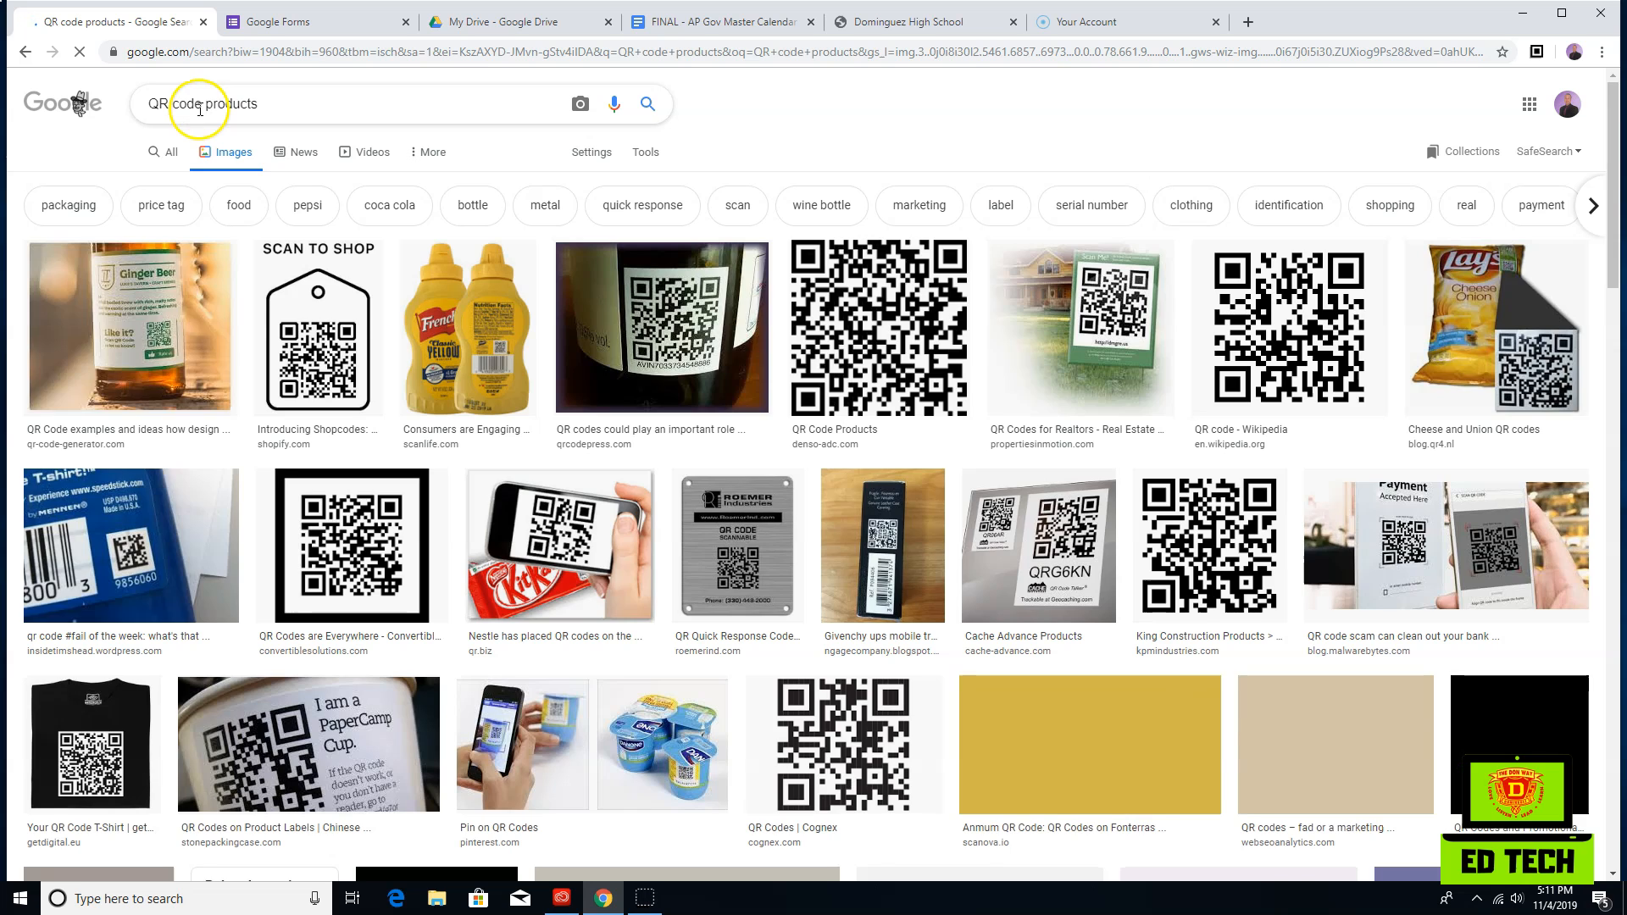
- Preview the ginger beer bottle and yogurt cup images as examples of QR codes on products, returning to the ginger beer preview
click(140, 351)
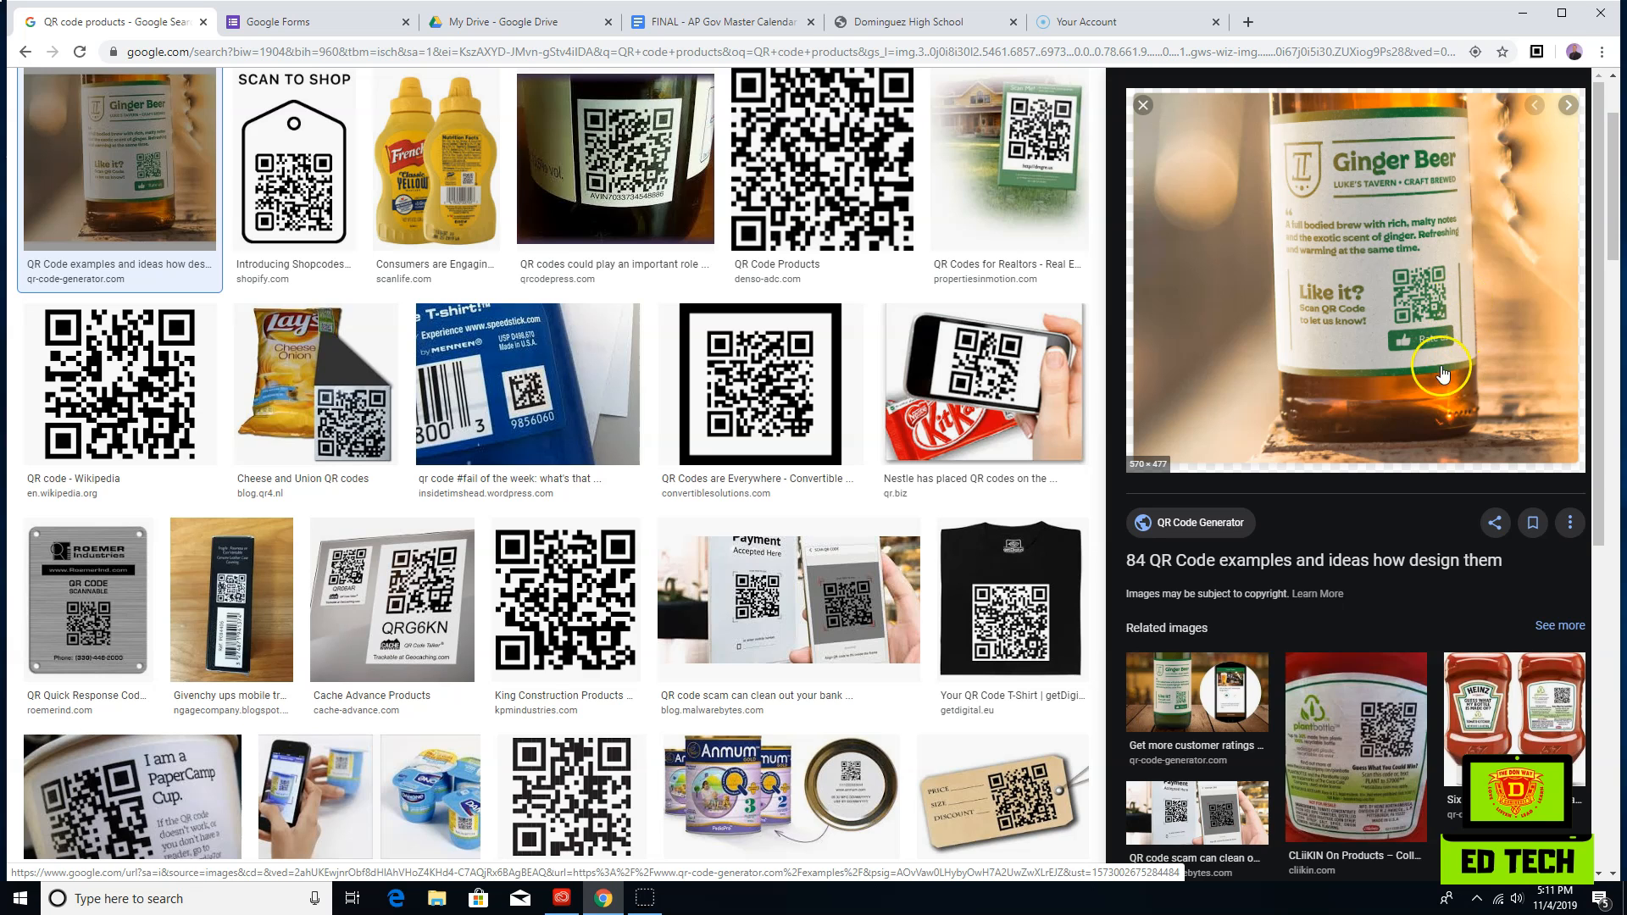
scroll(410, 562, down, 2)
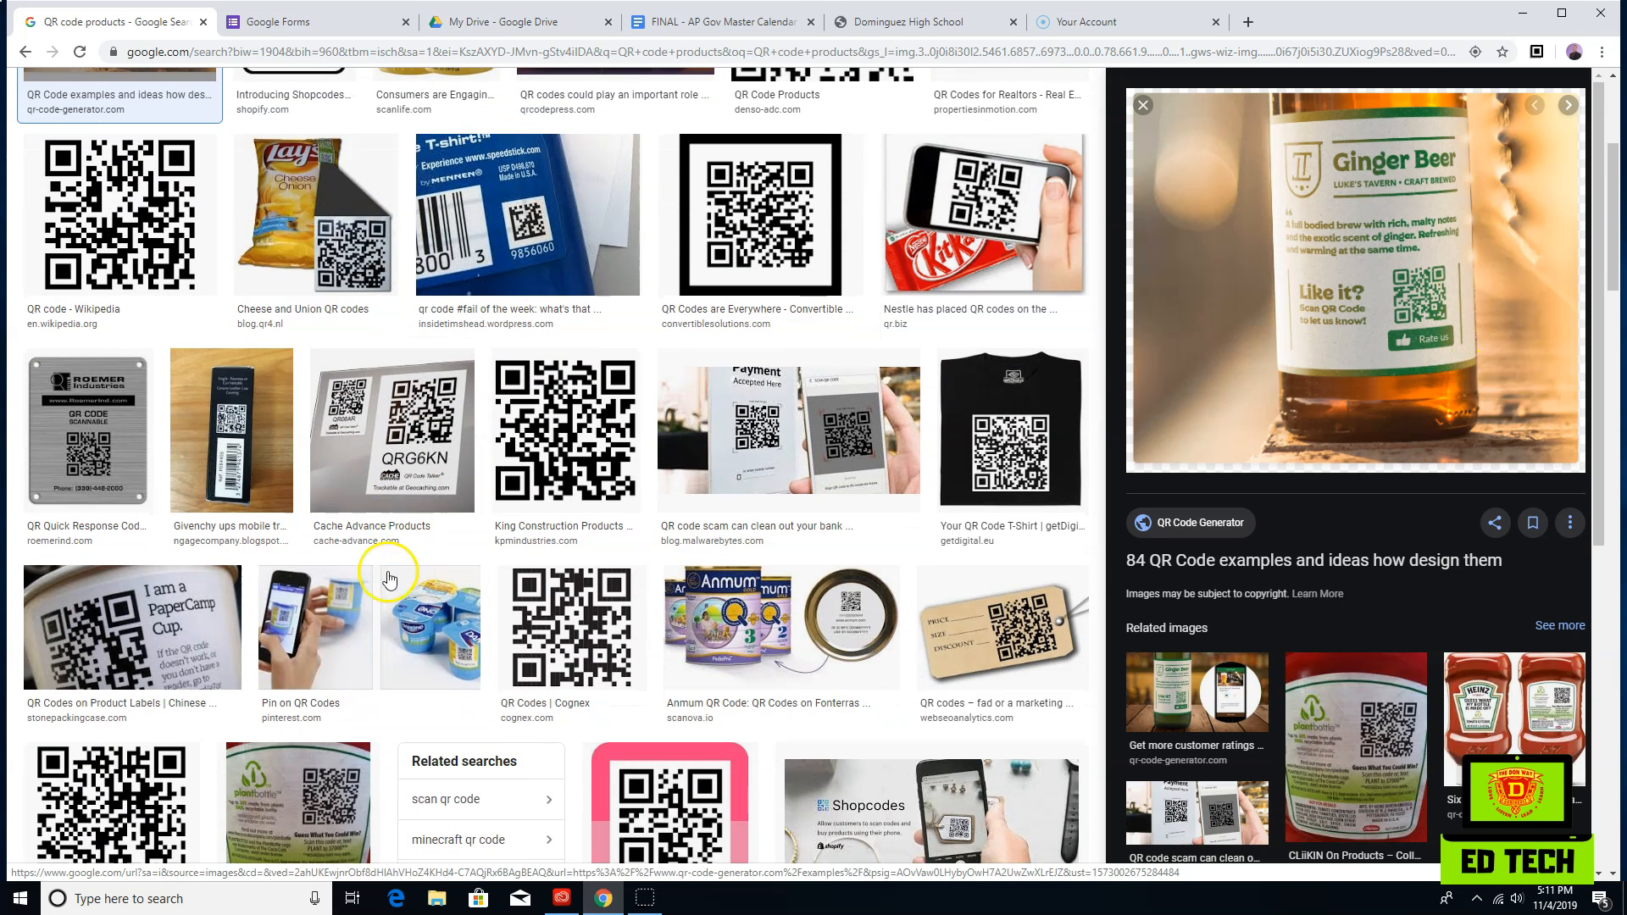
click(327, 616)
click(318, 614)
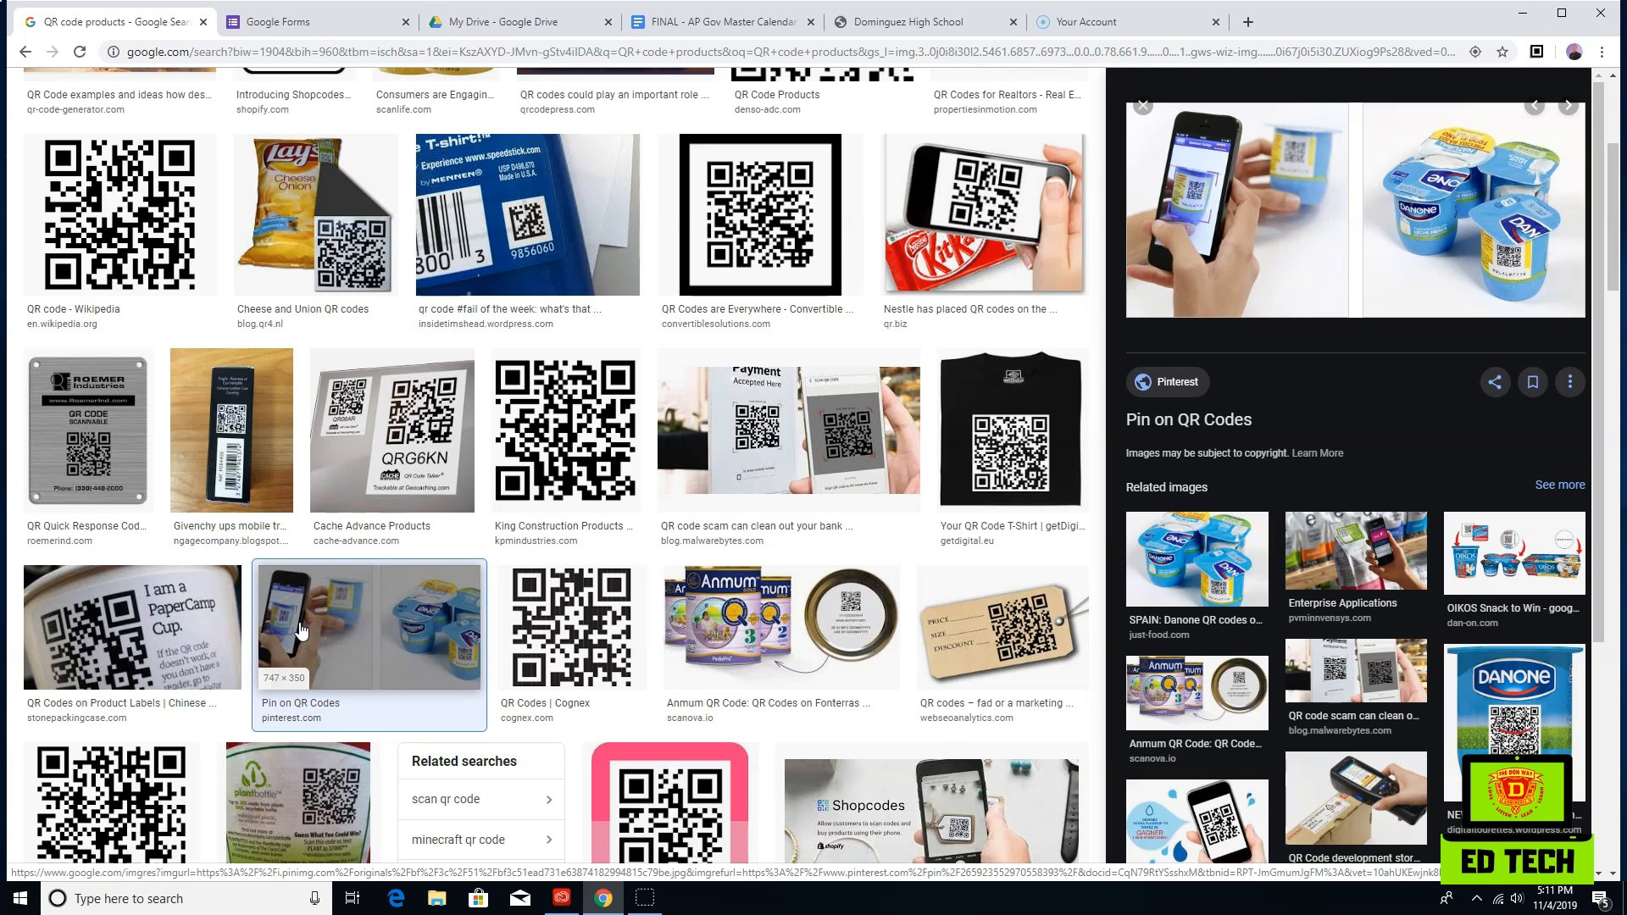
click(307, 610)
click(285, 602)
click(25, 53)
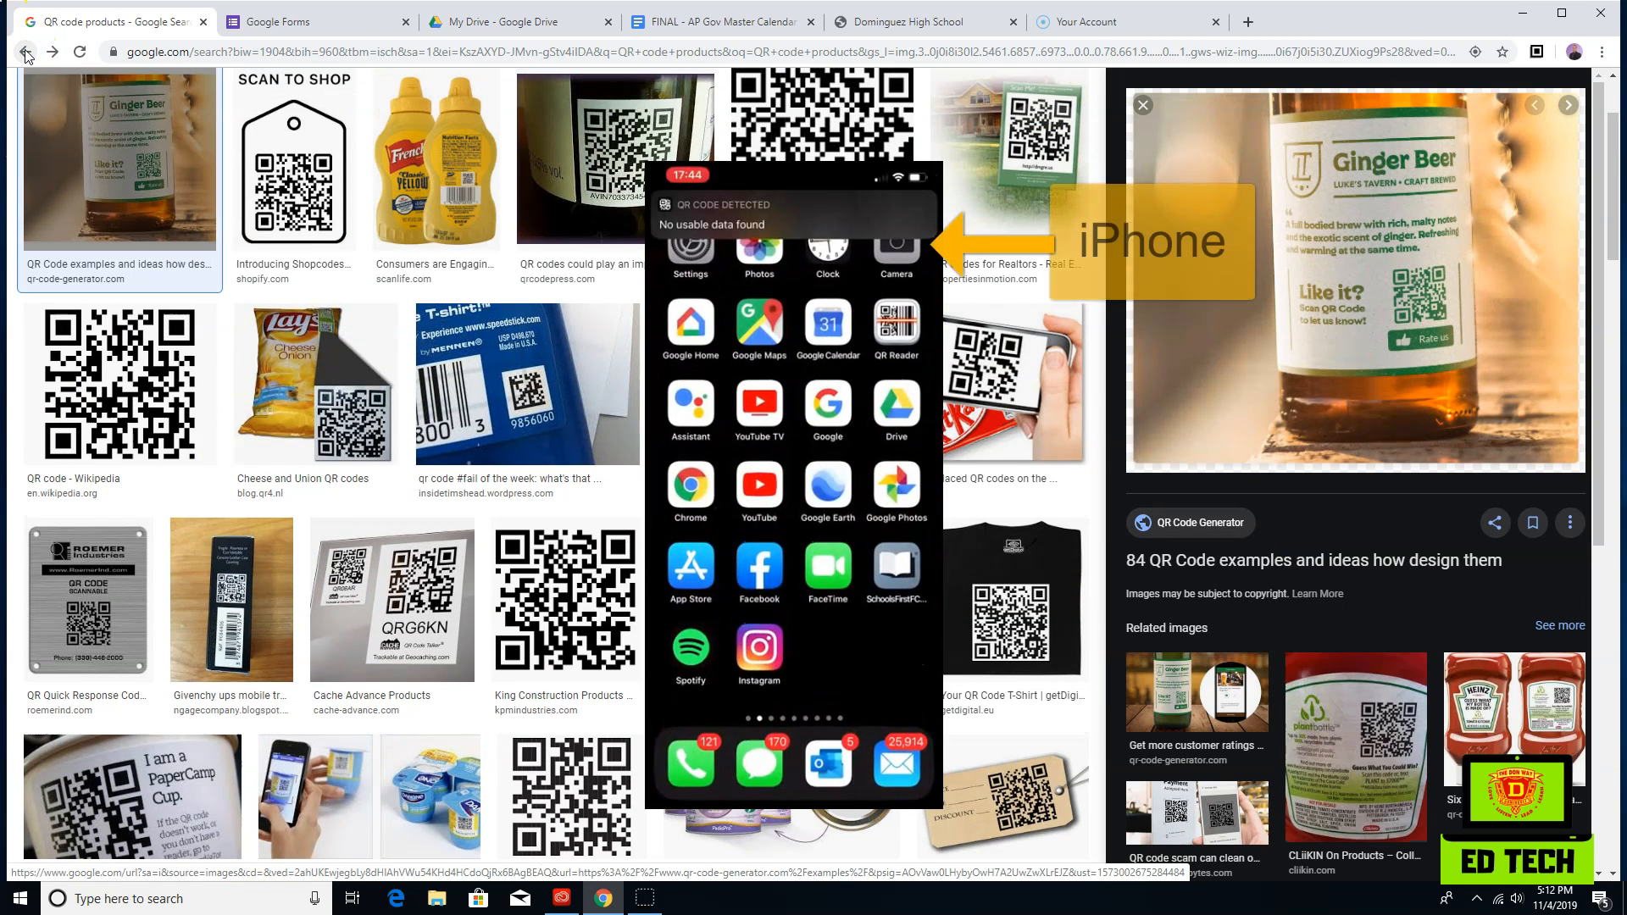
scroll(73, 200, up, 2)
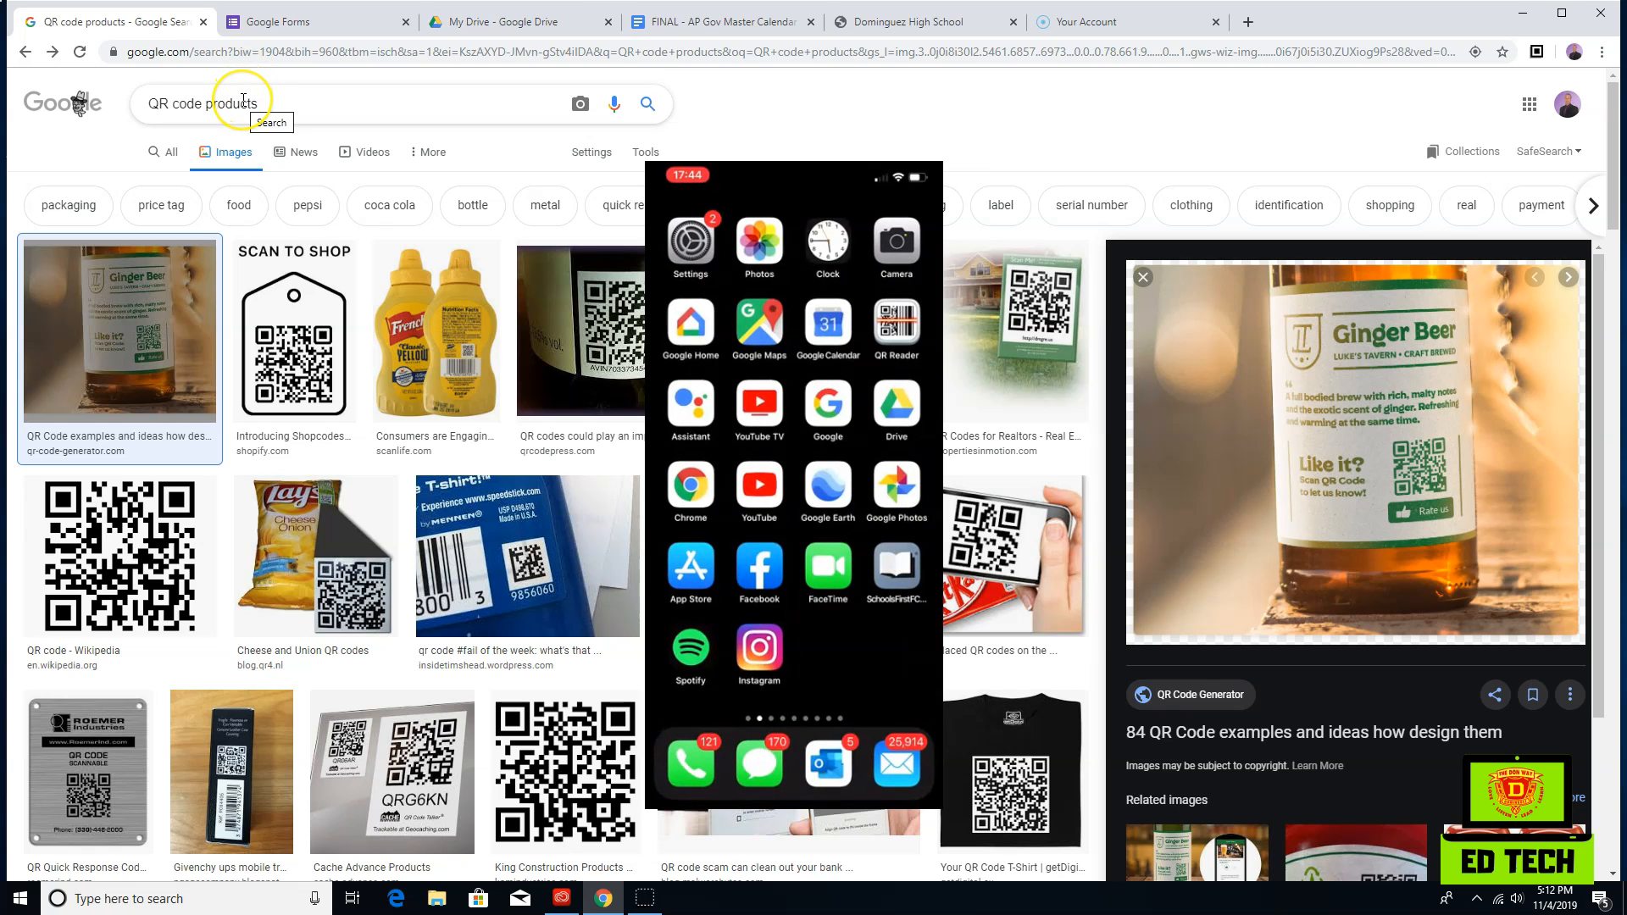
- Run a new search across all web results for "qr code"
click(169, 152)
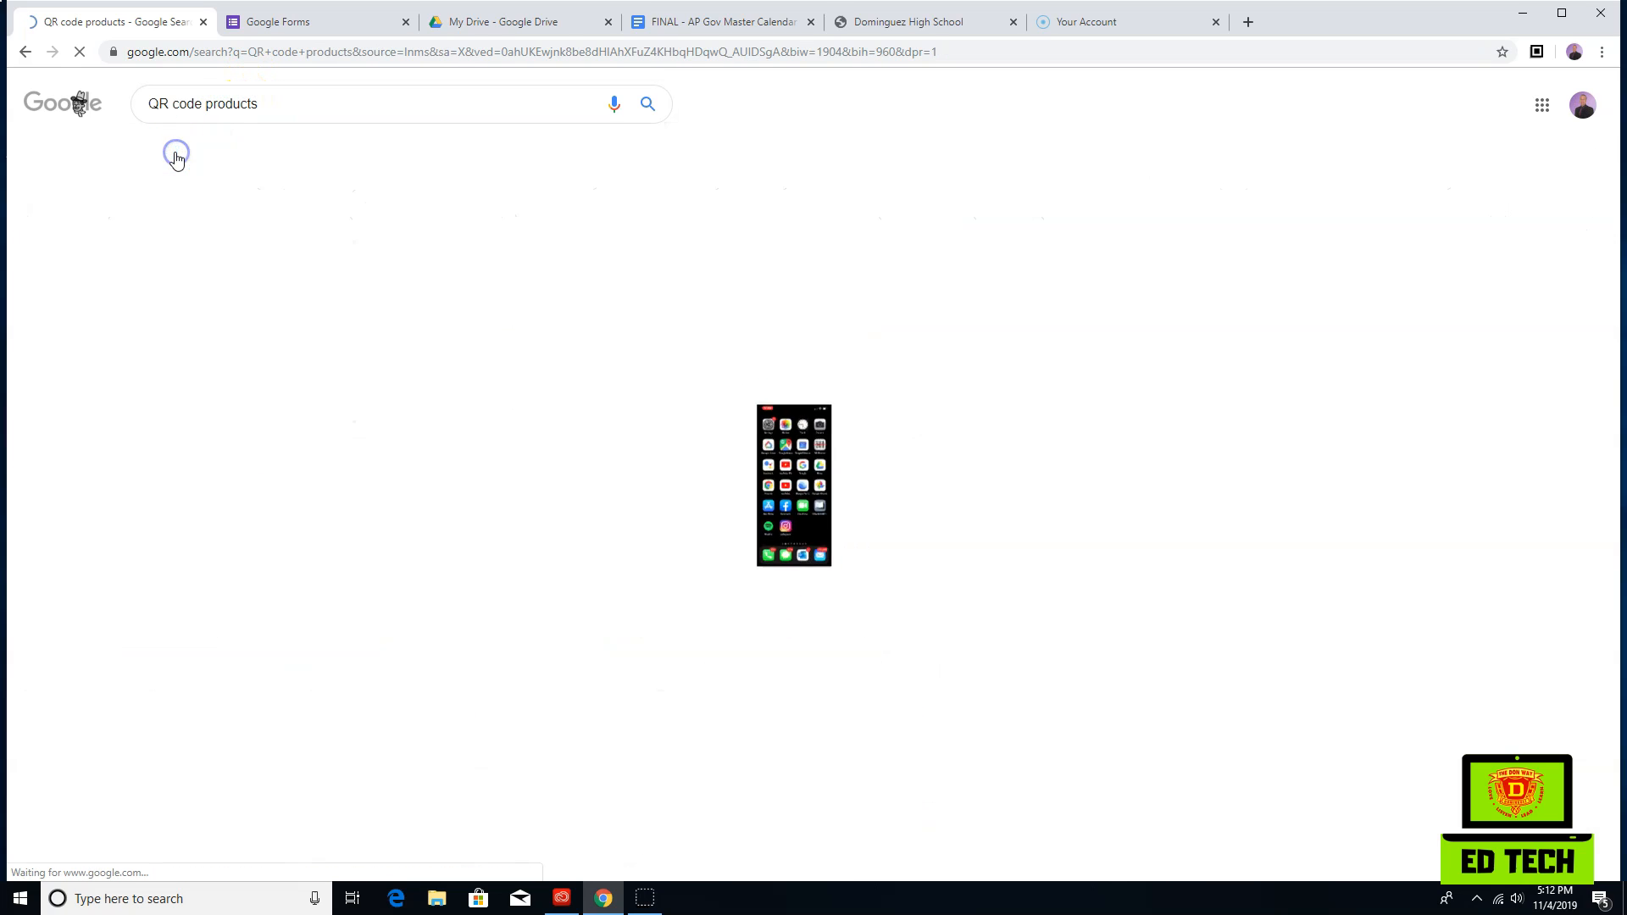
click(209, 104)
triple_click(209, 104)
text(qr code)
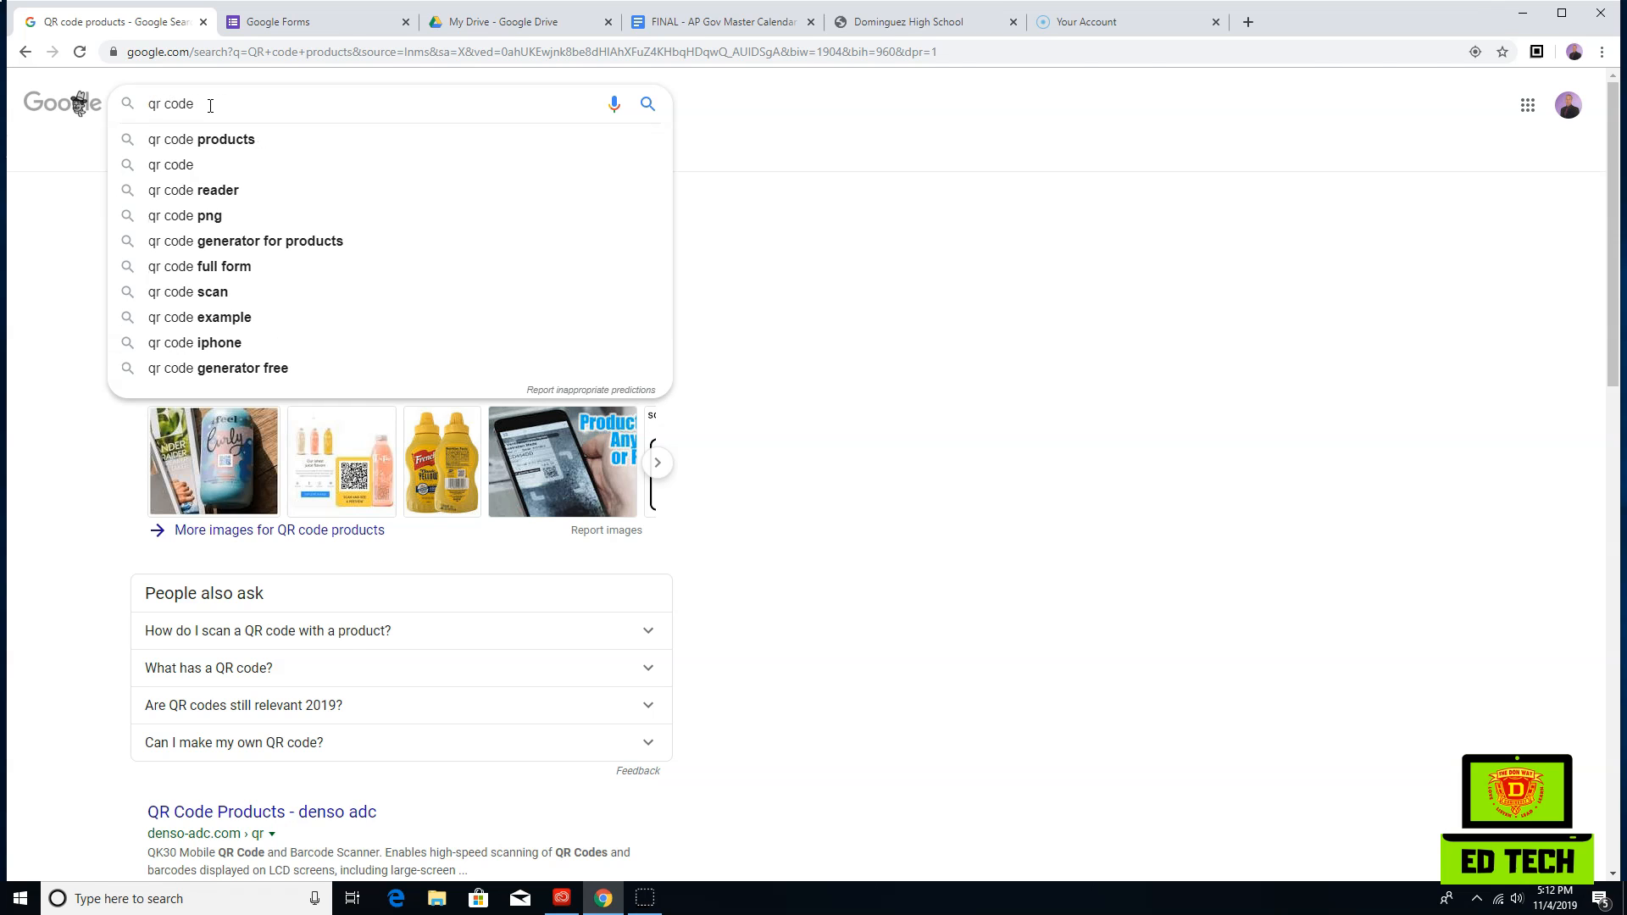
key(Return)
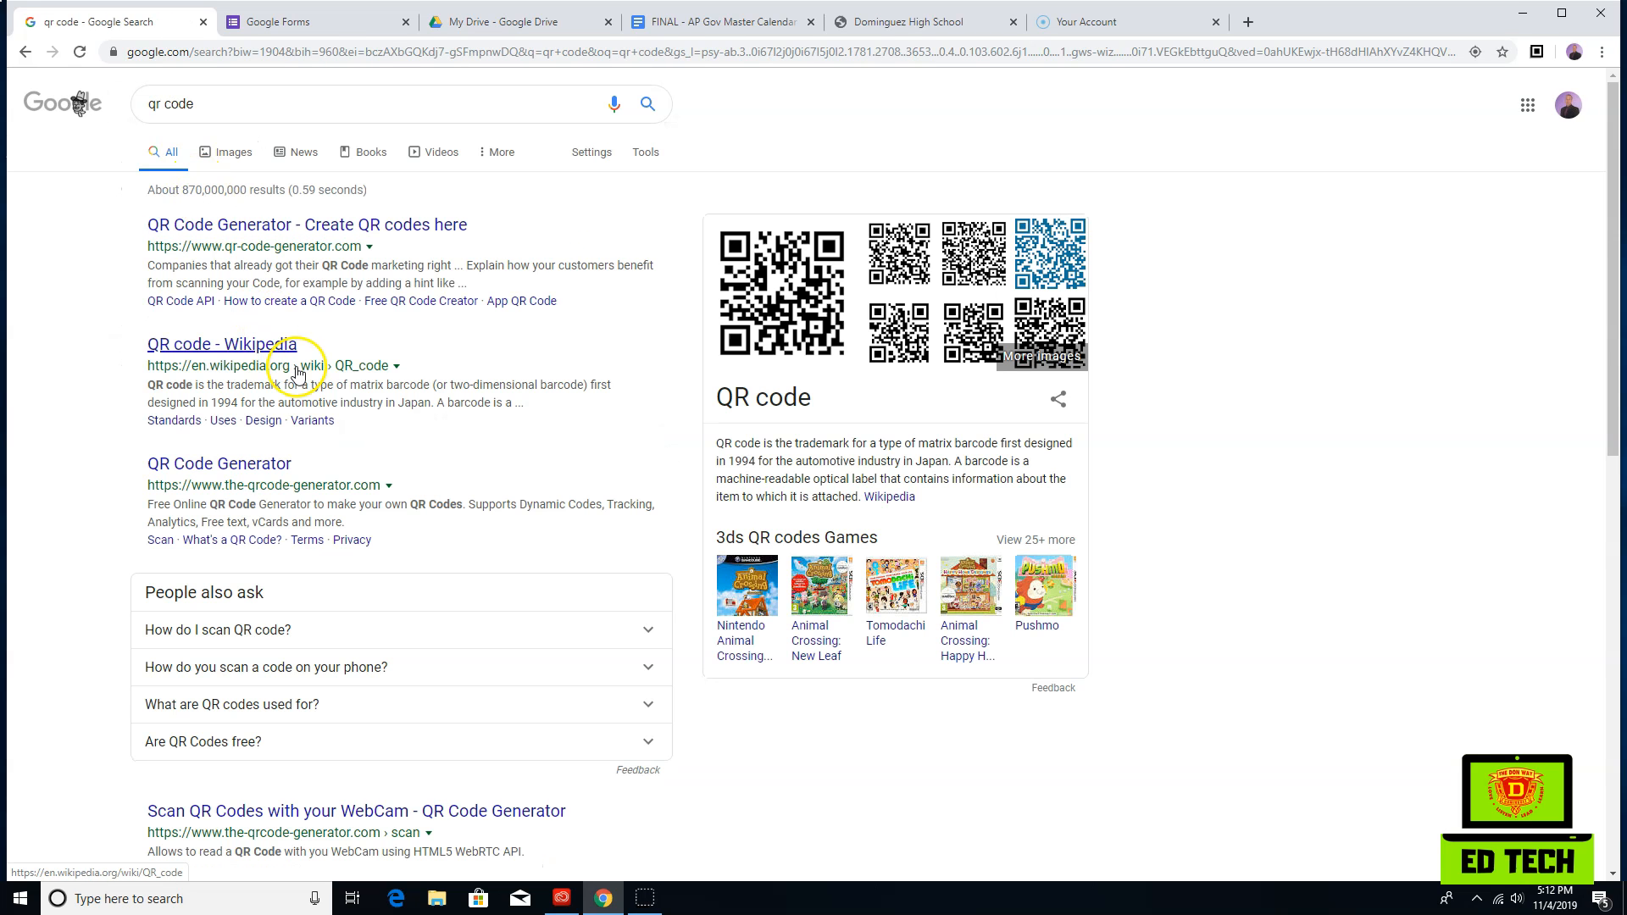
- Look through the results for QR code generator sites and open the qr-code-generator.com page
scroll(298, 373, down, 7)
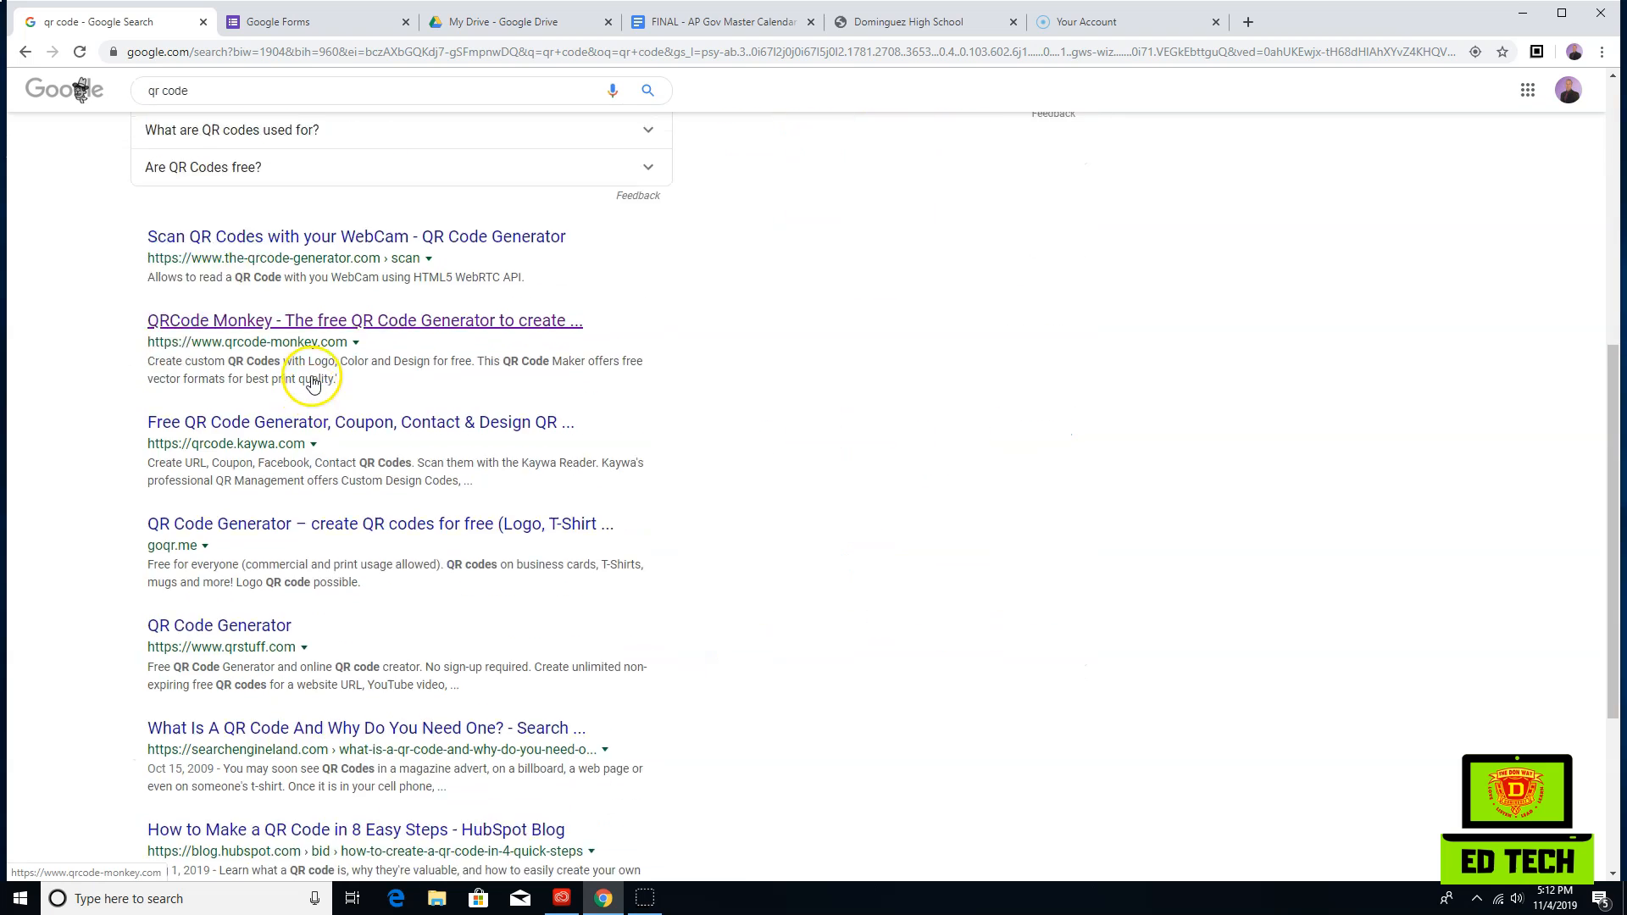
scroll(312, 381, down, 1)
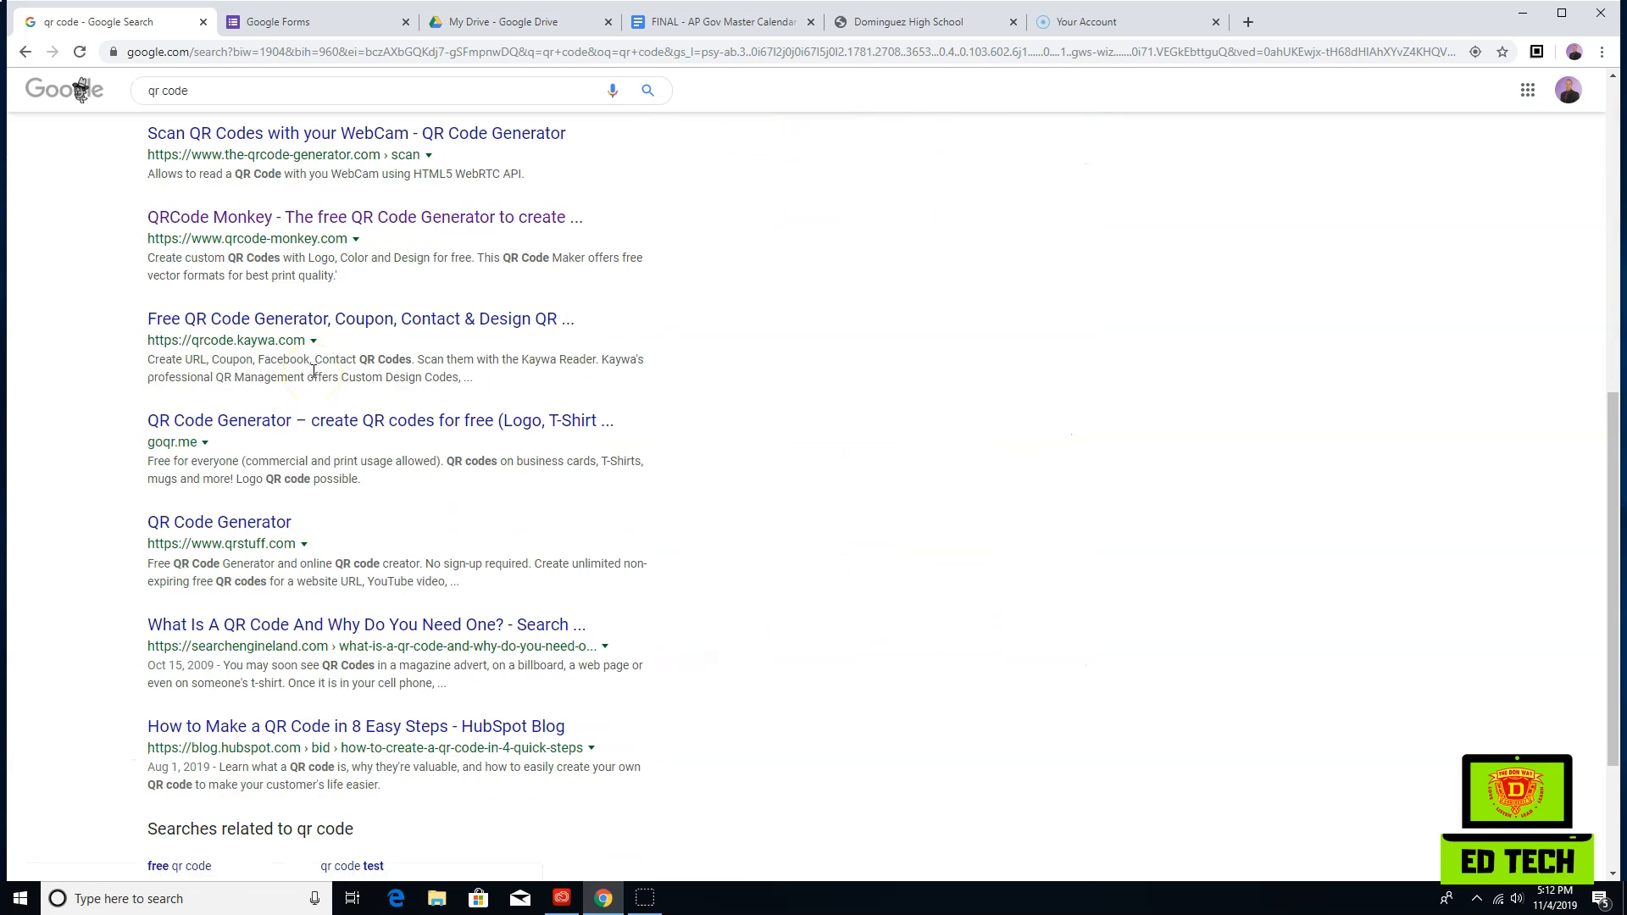
scroll(315, 376, up, 8)
click(336, 225)
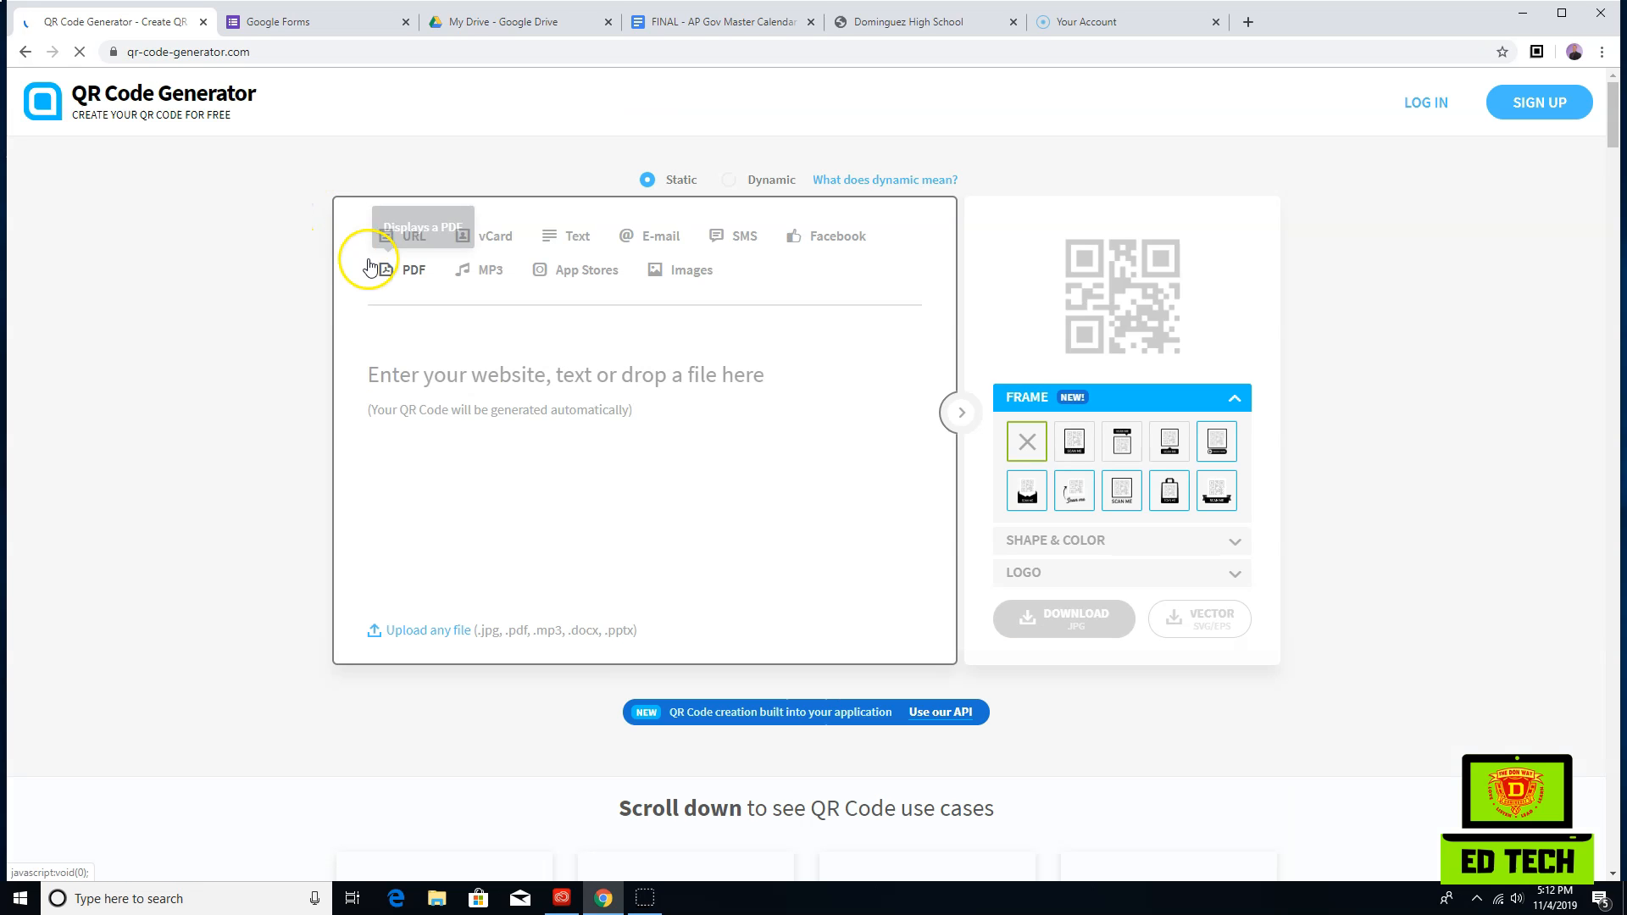
- Try the SCAN ME frame and a registration-only frame on the sample QR code, and return to the search results
click(1074, 440)
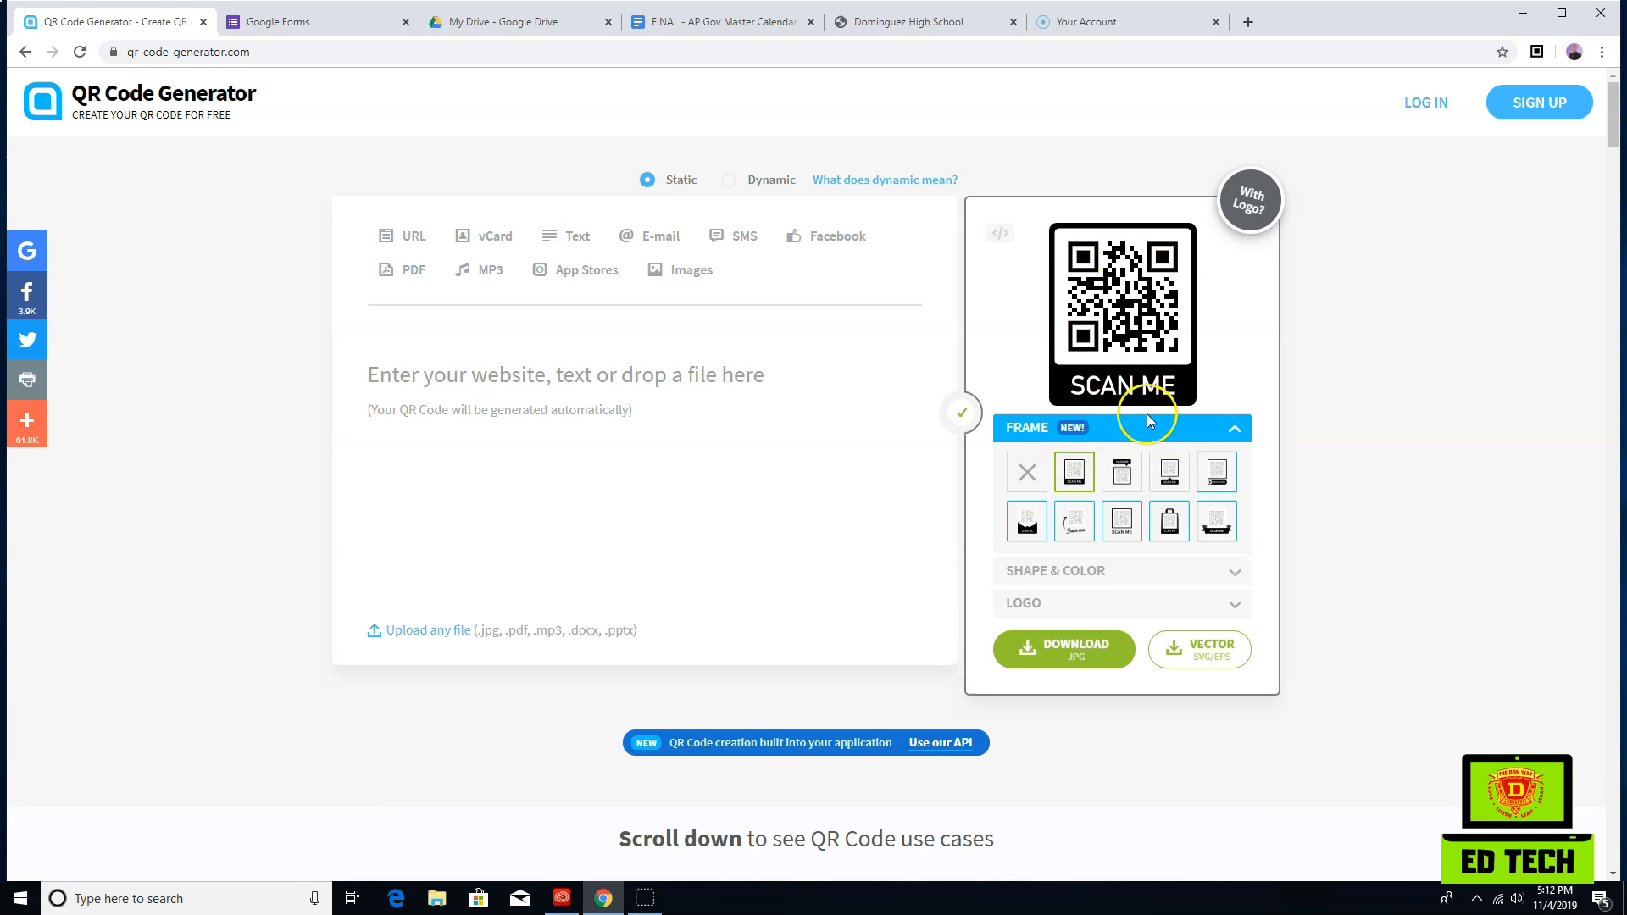
click(1090, 543)
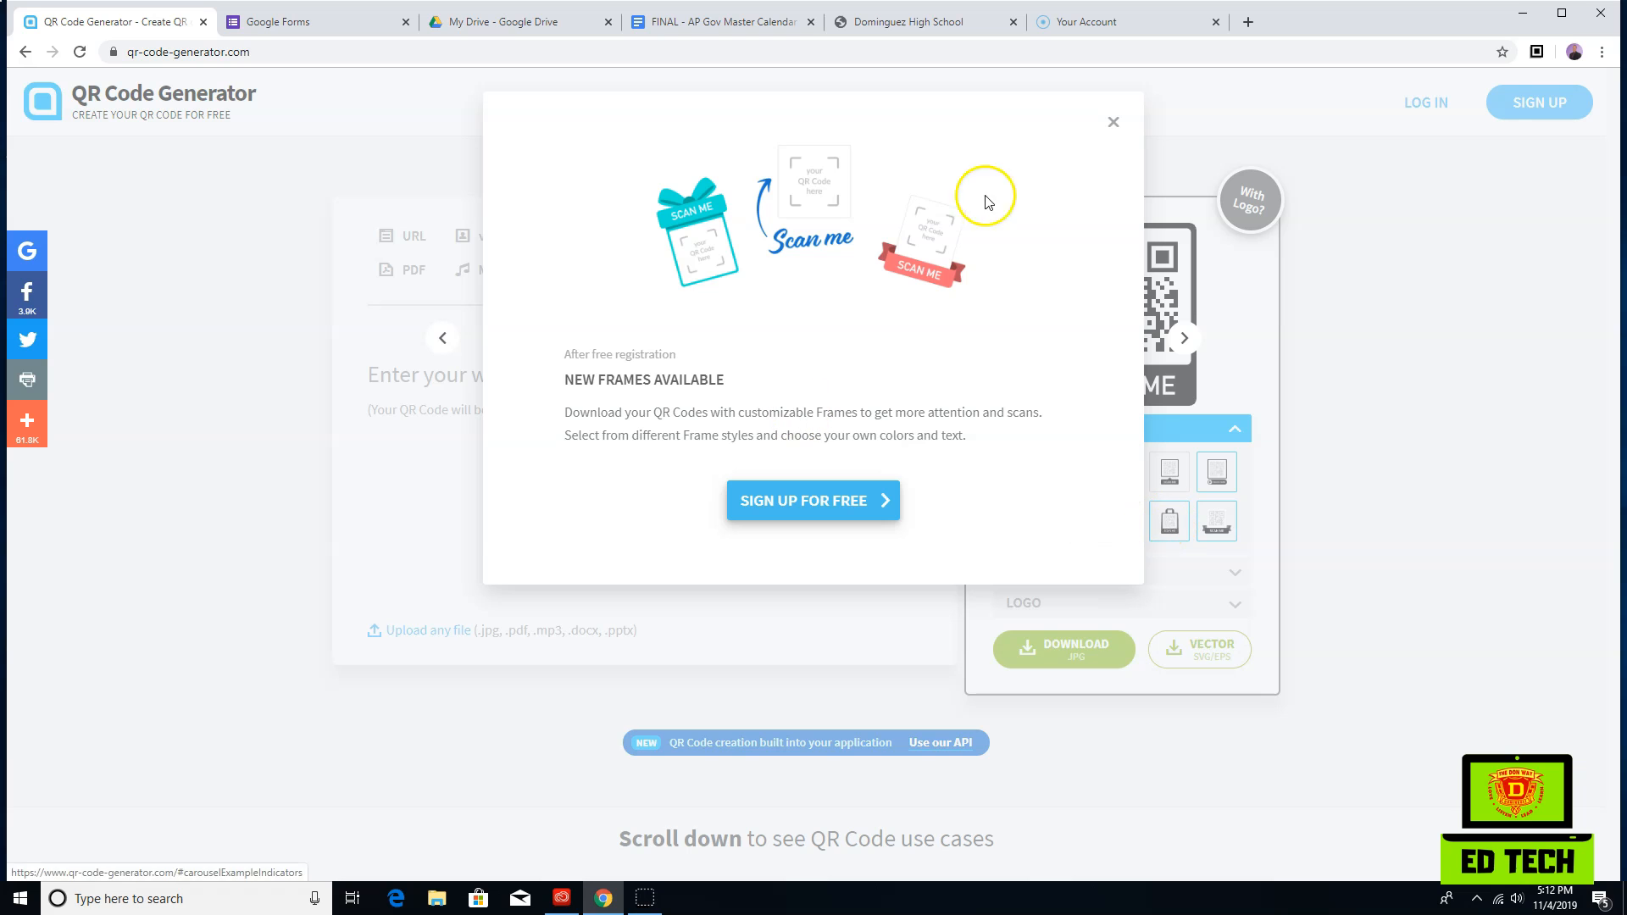
click(1113, 122)
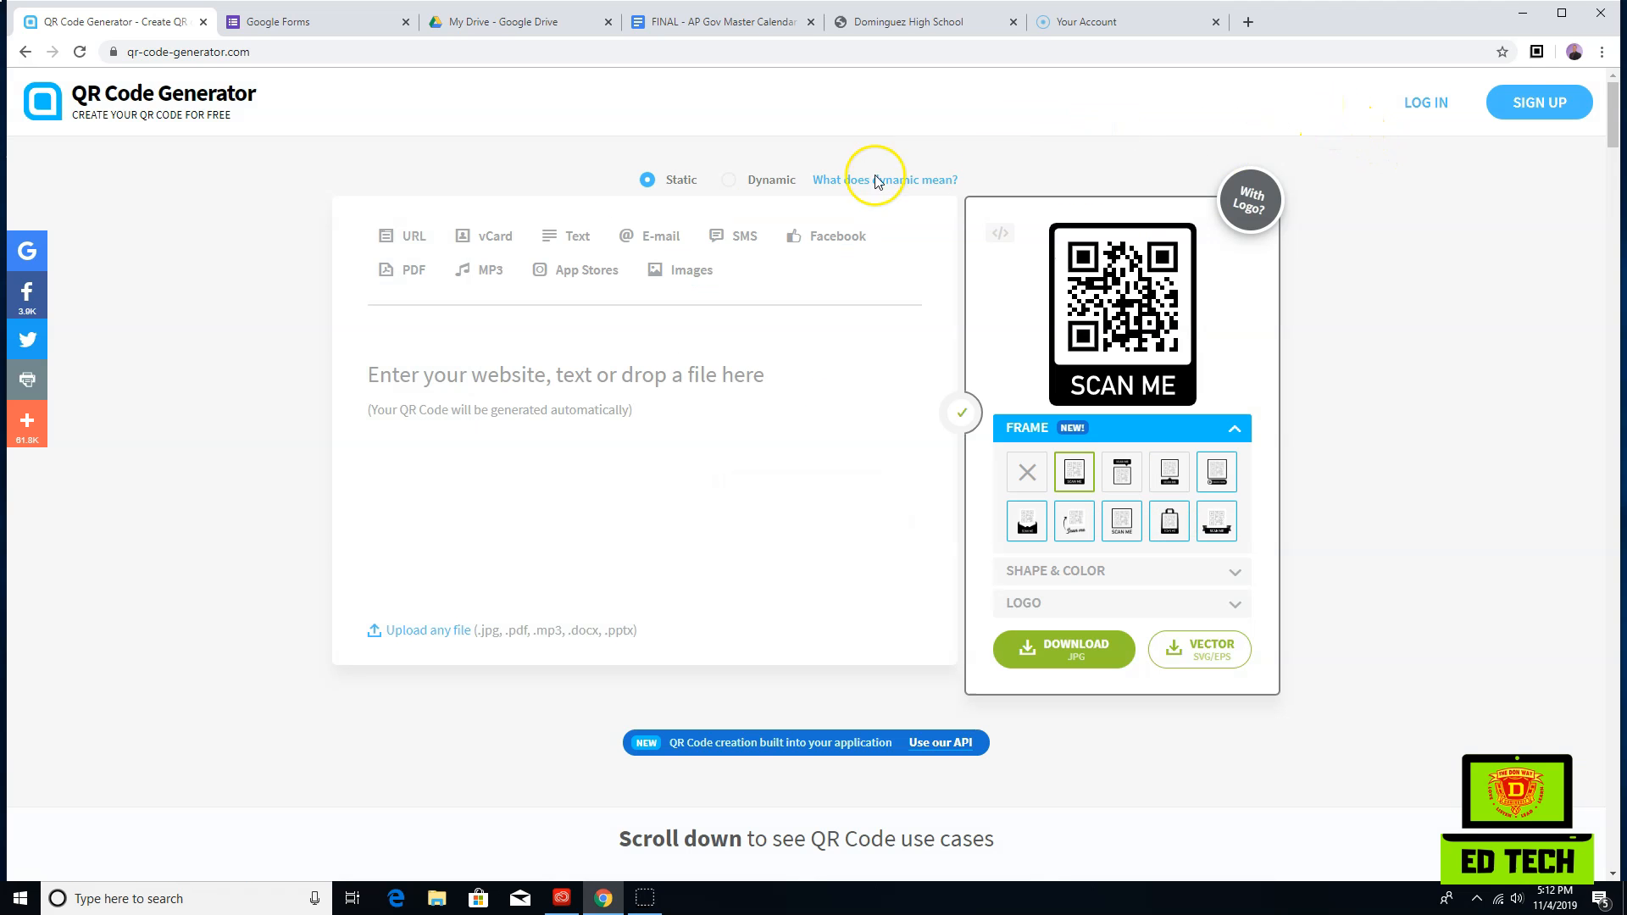
click(25, 53)
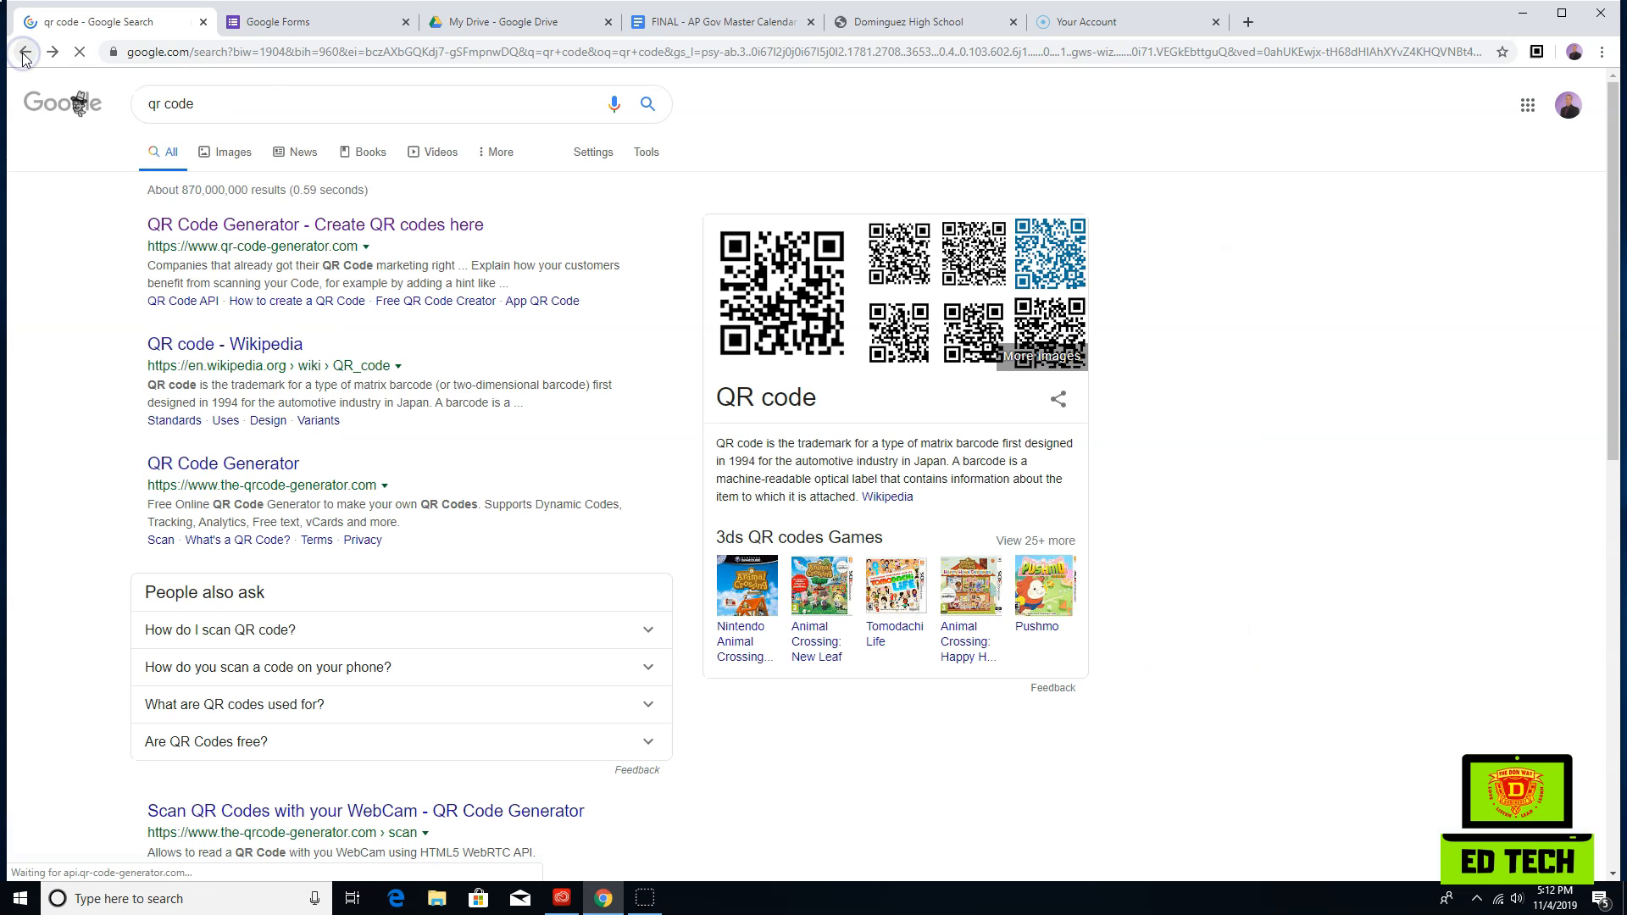
- Search for "qr code monkey" and open the QRCode Monkey generator website
click(269, 99)
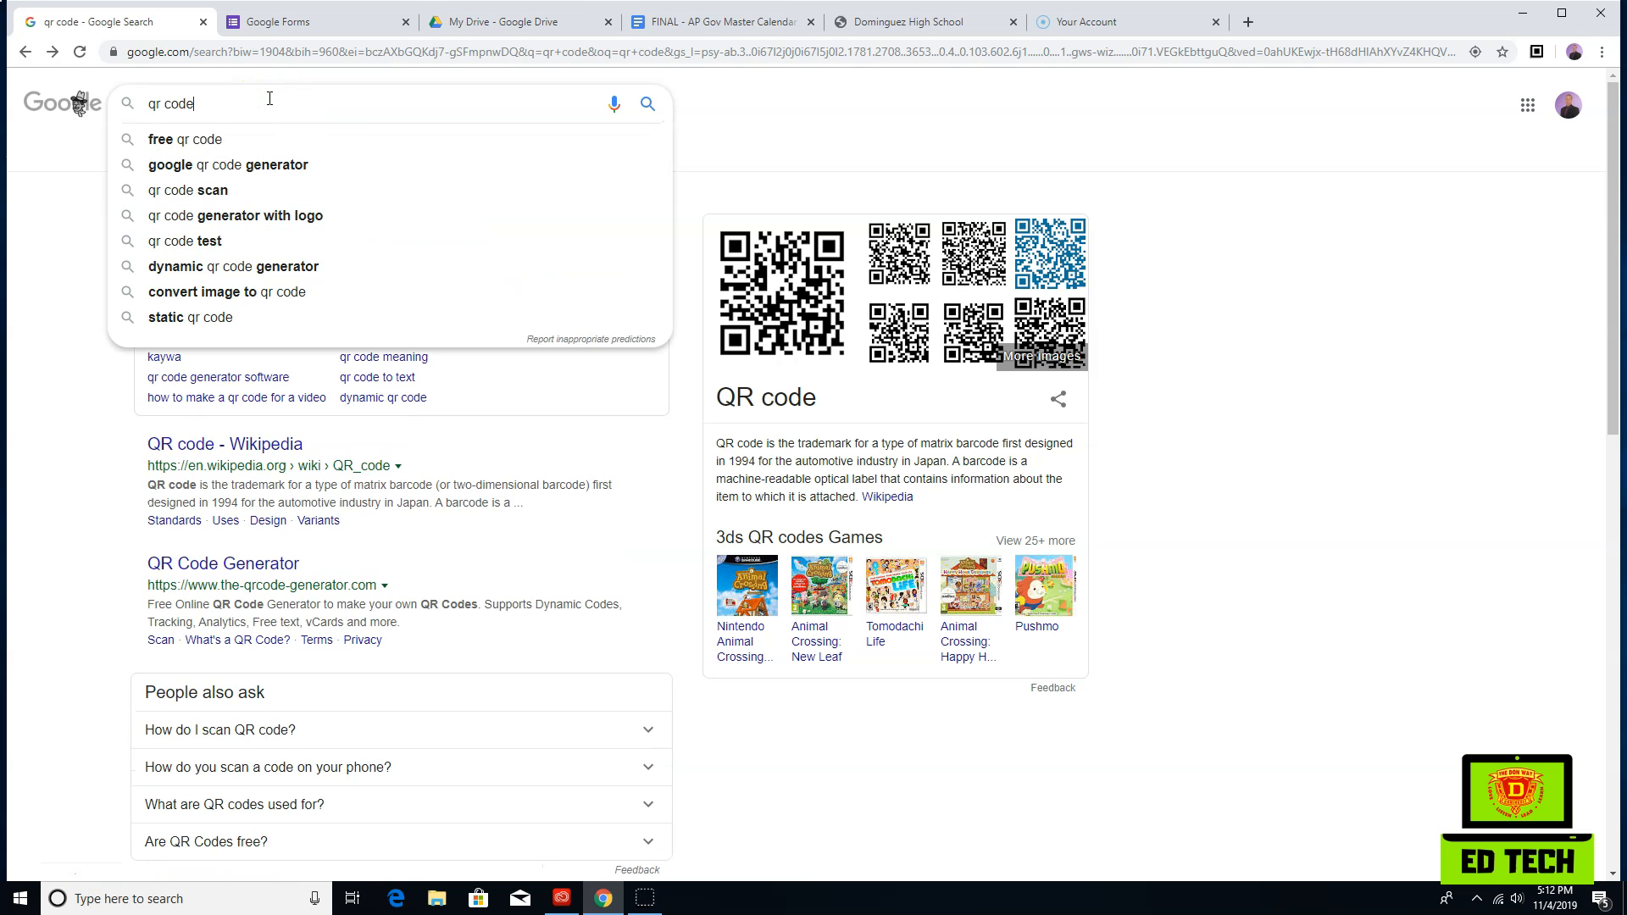
text(monkey)
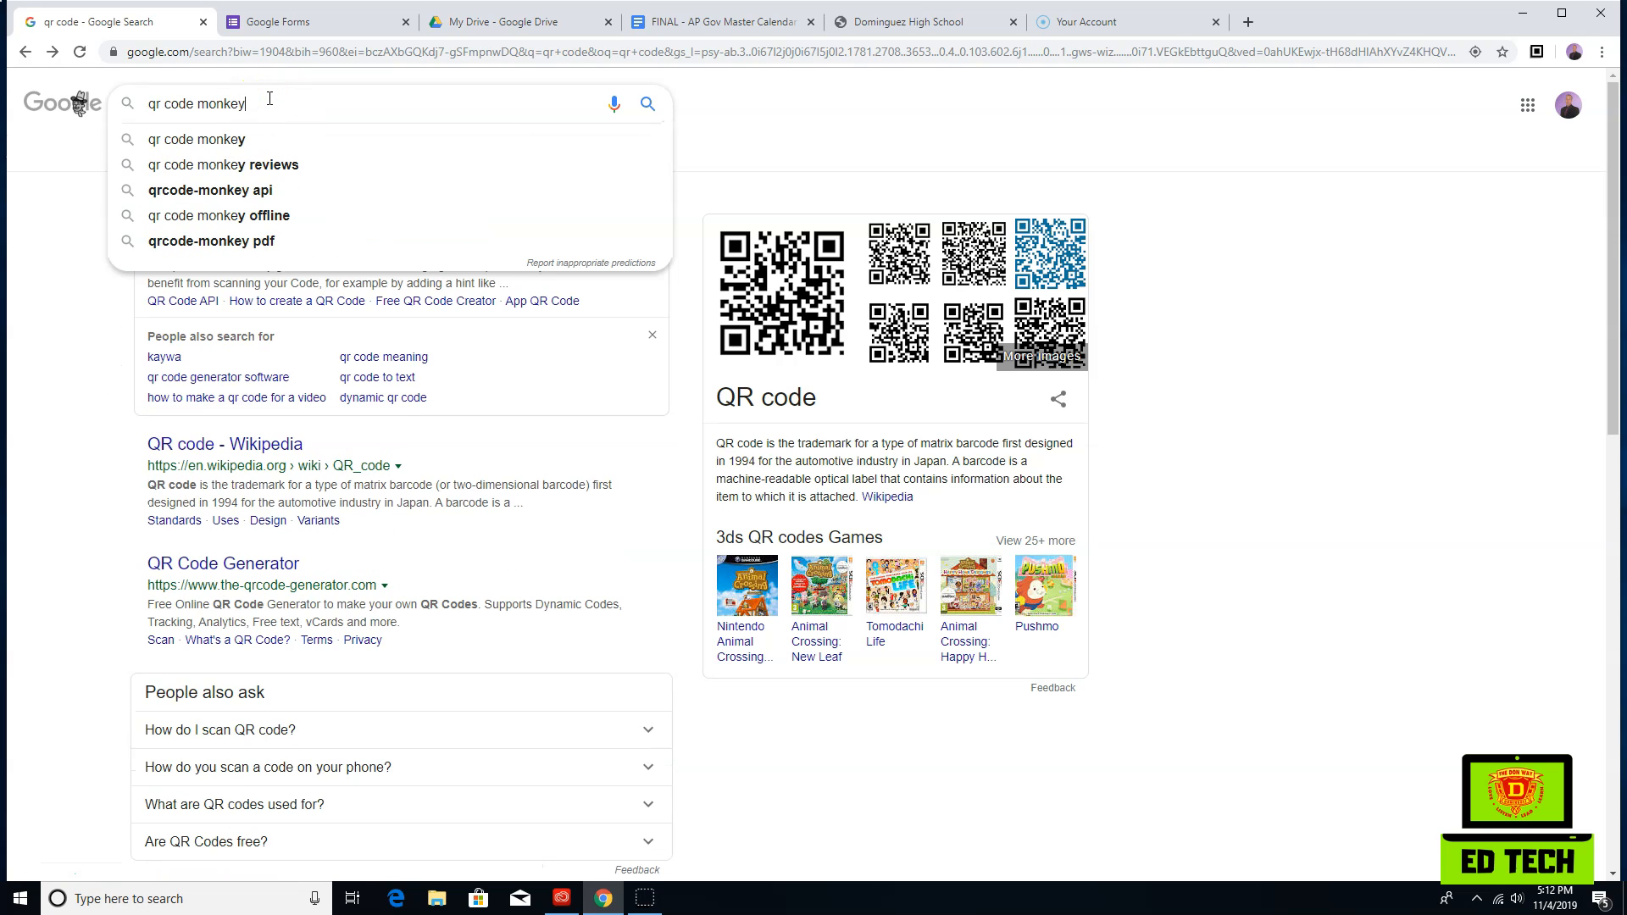
key(Return)
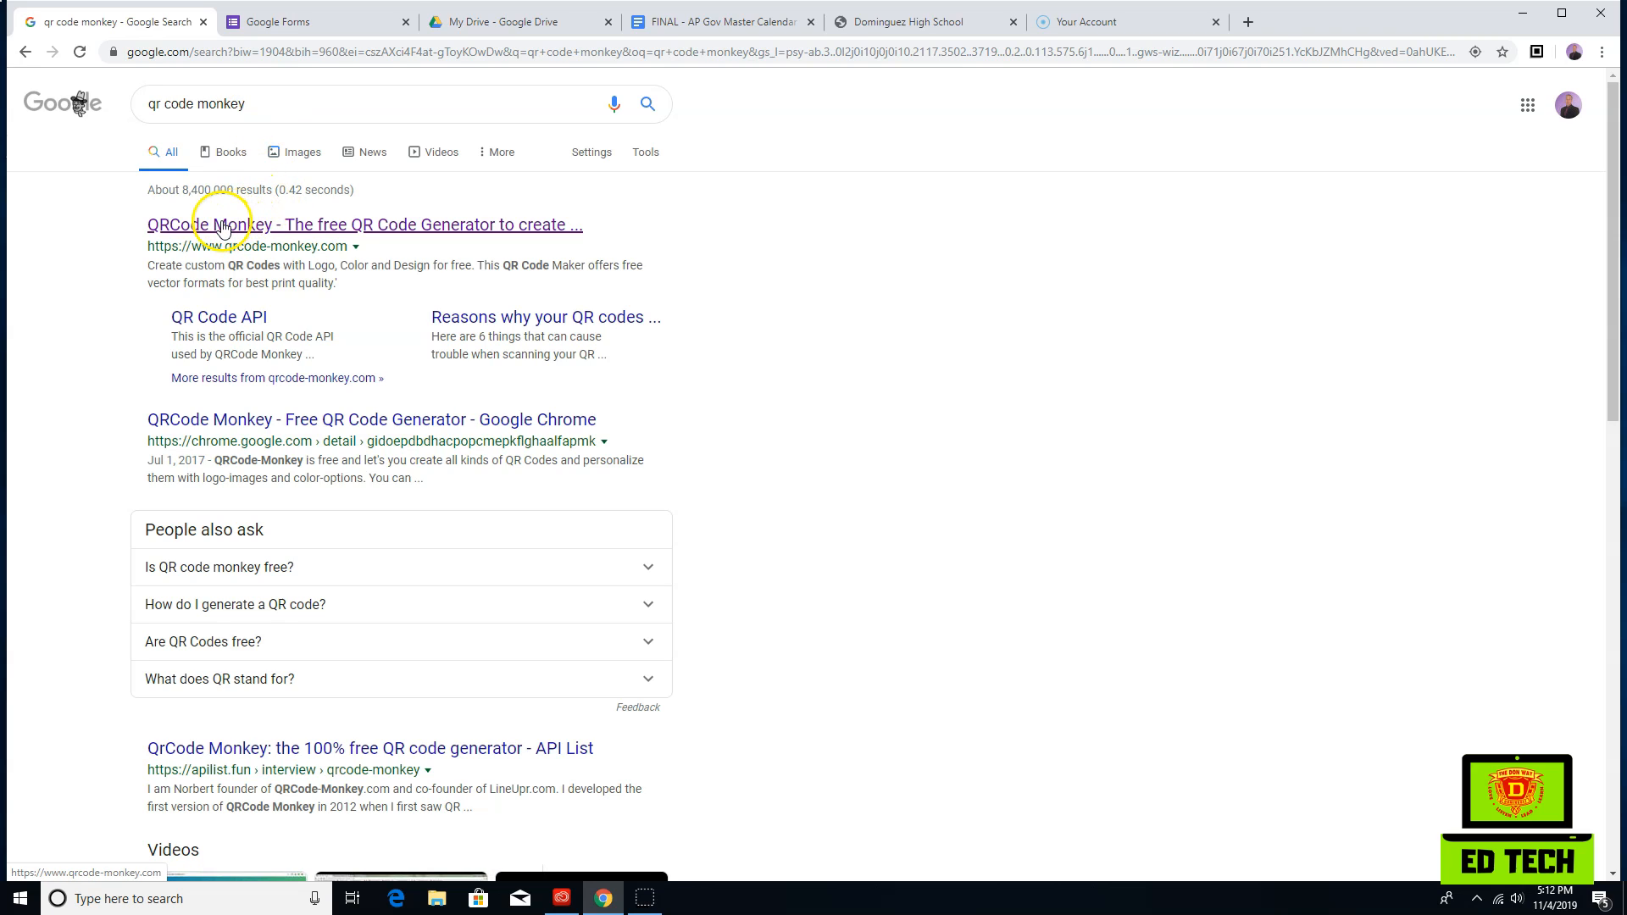
click(280, 231)
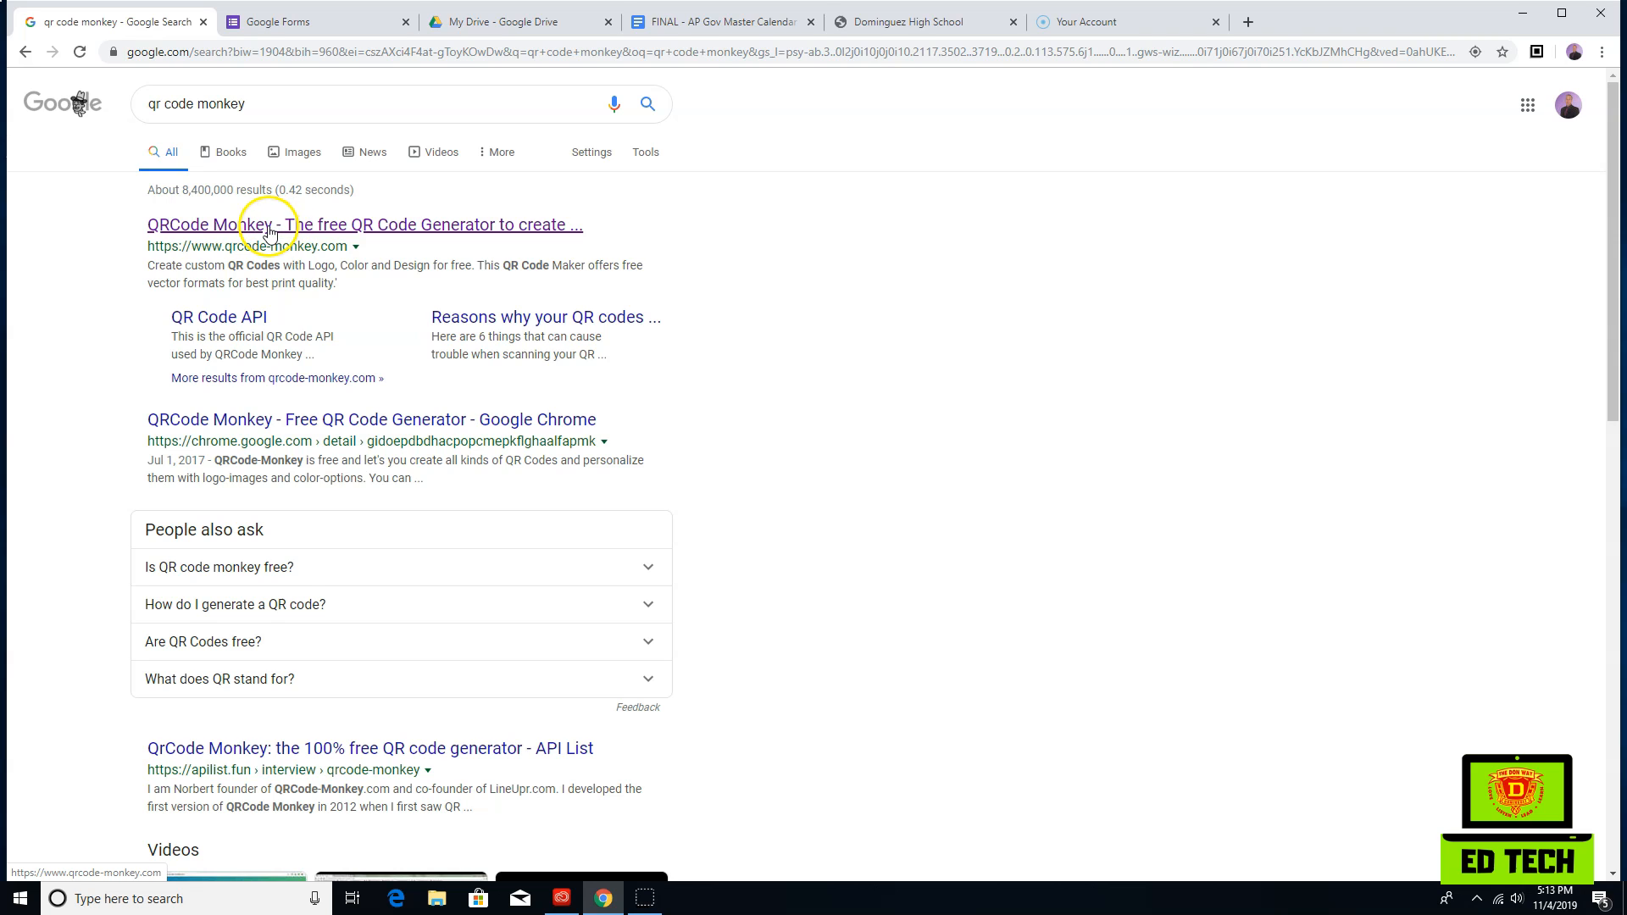
click(269, 231)
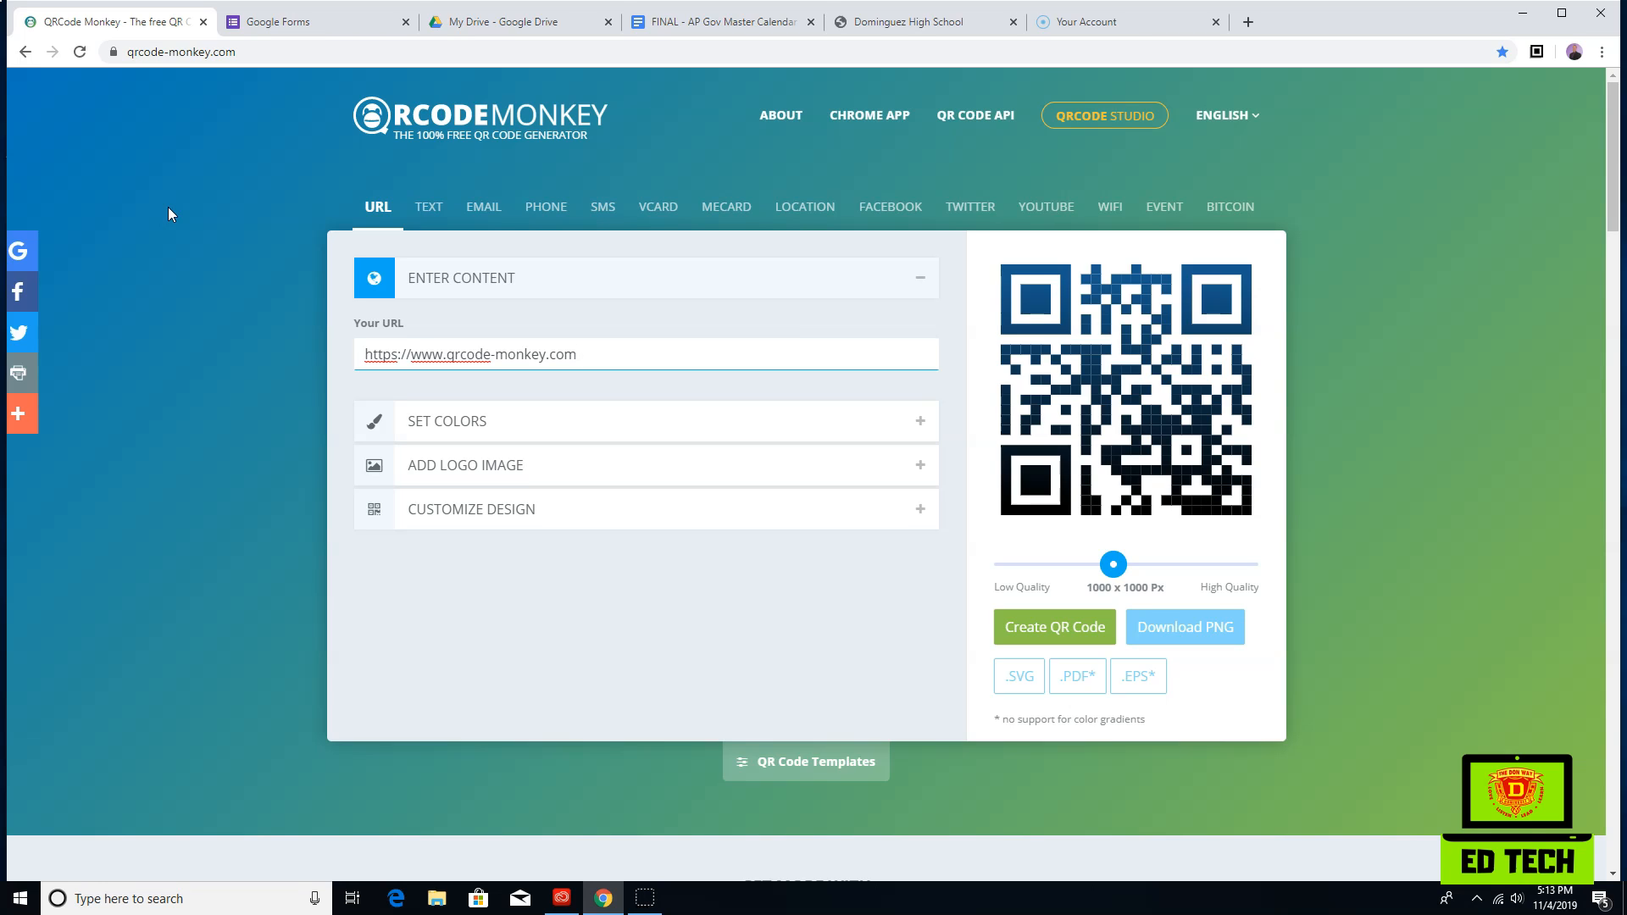
scroll(690, 596, down, 5)
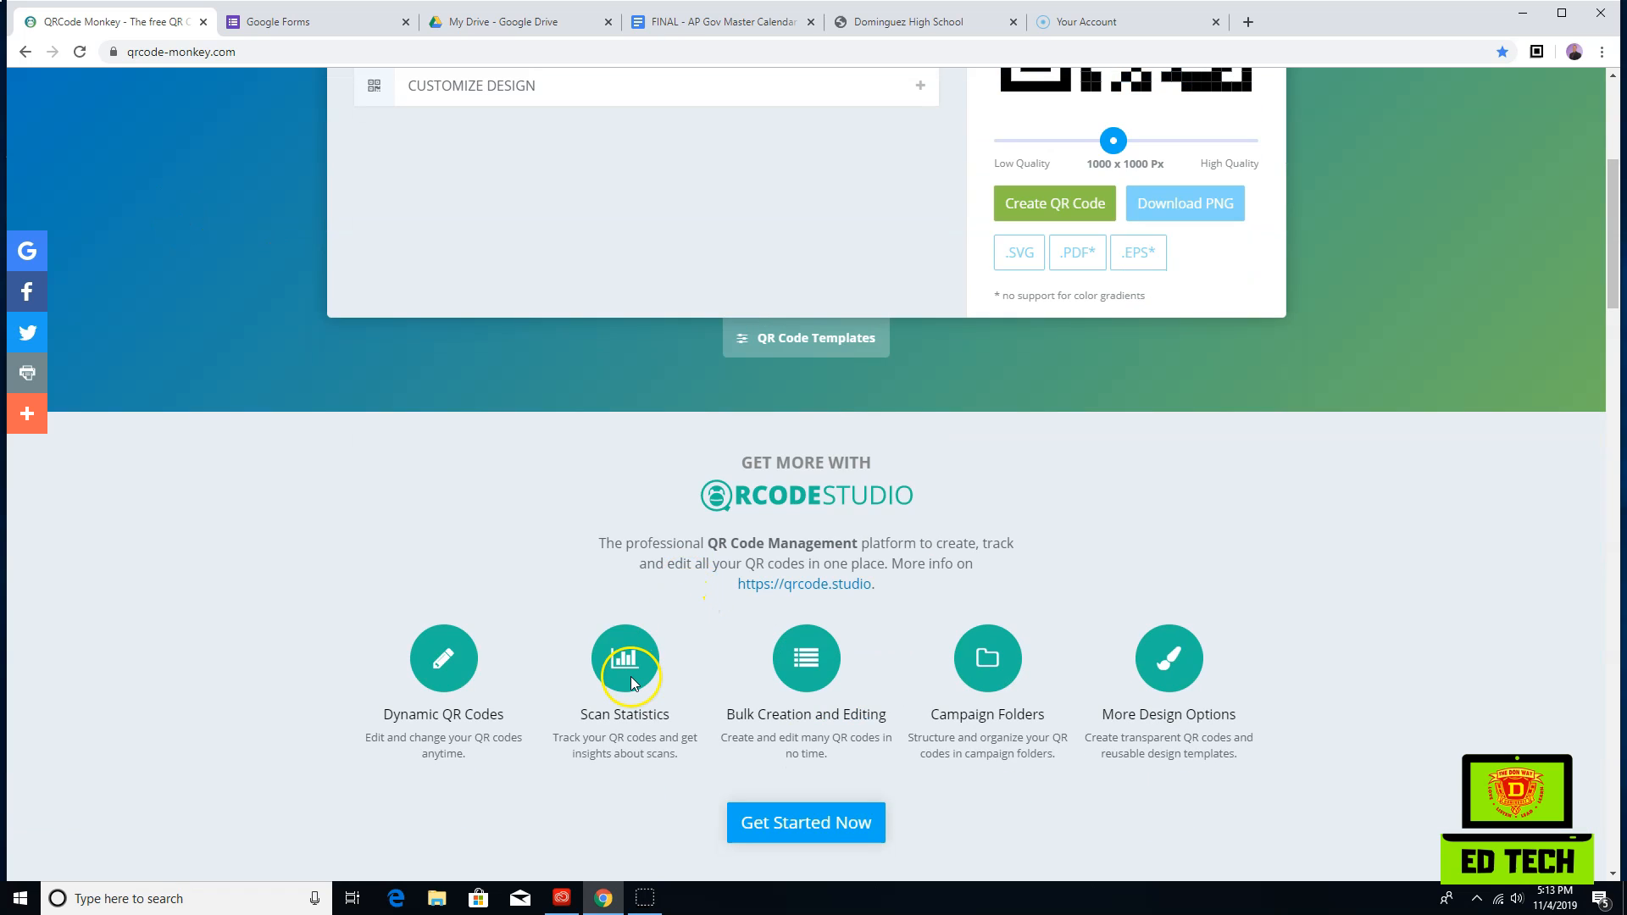
scroll(627, 676, up, 5)
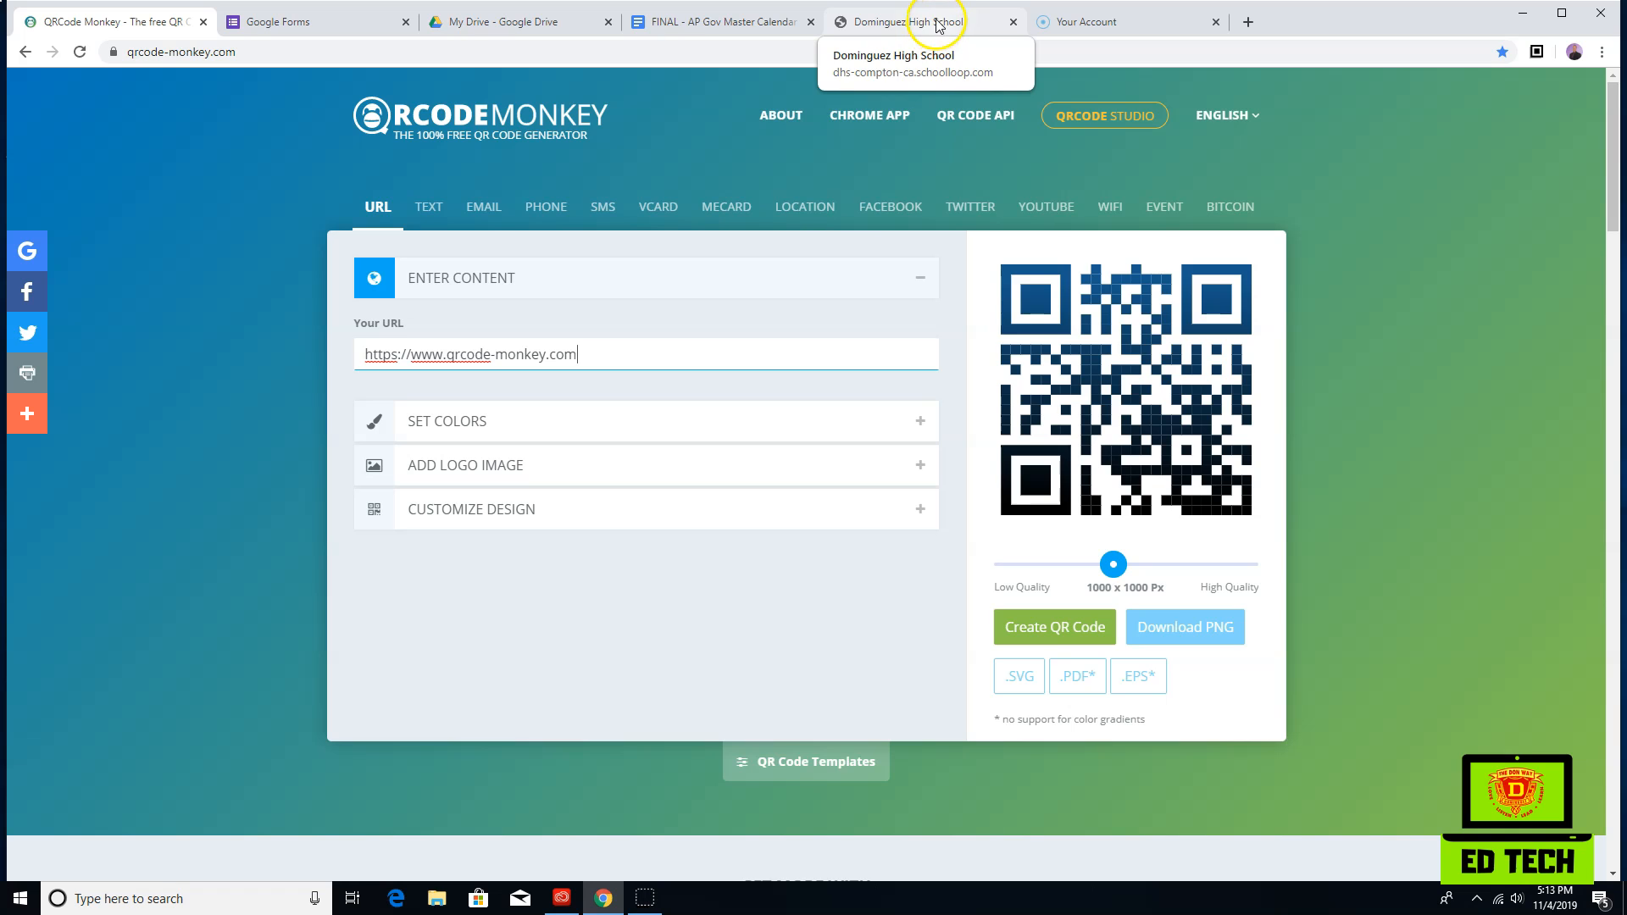
- Copy the web address of the Dominguez High School website
click(882, 21)
click(390, 51)
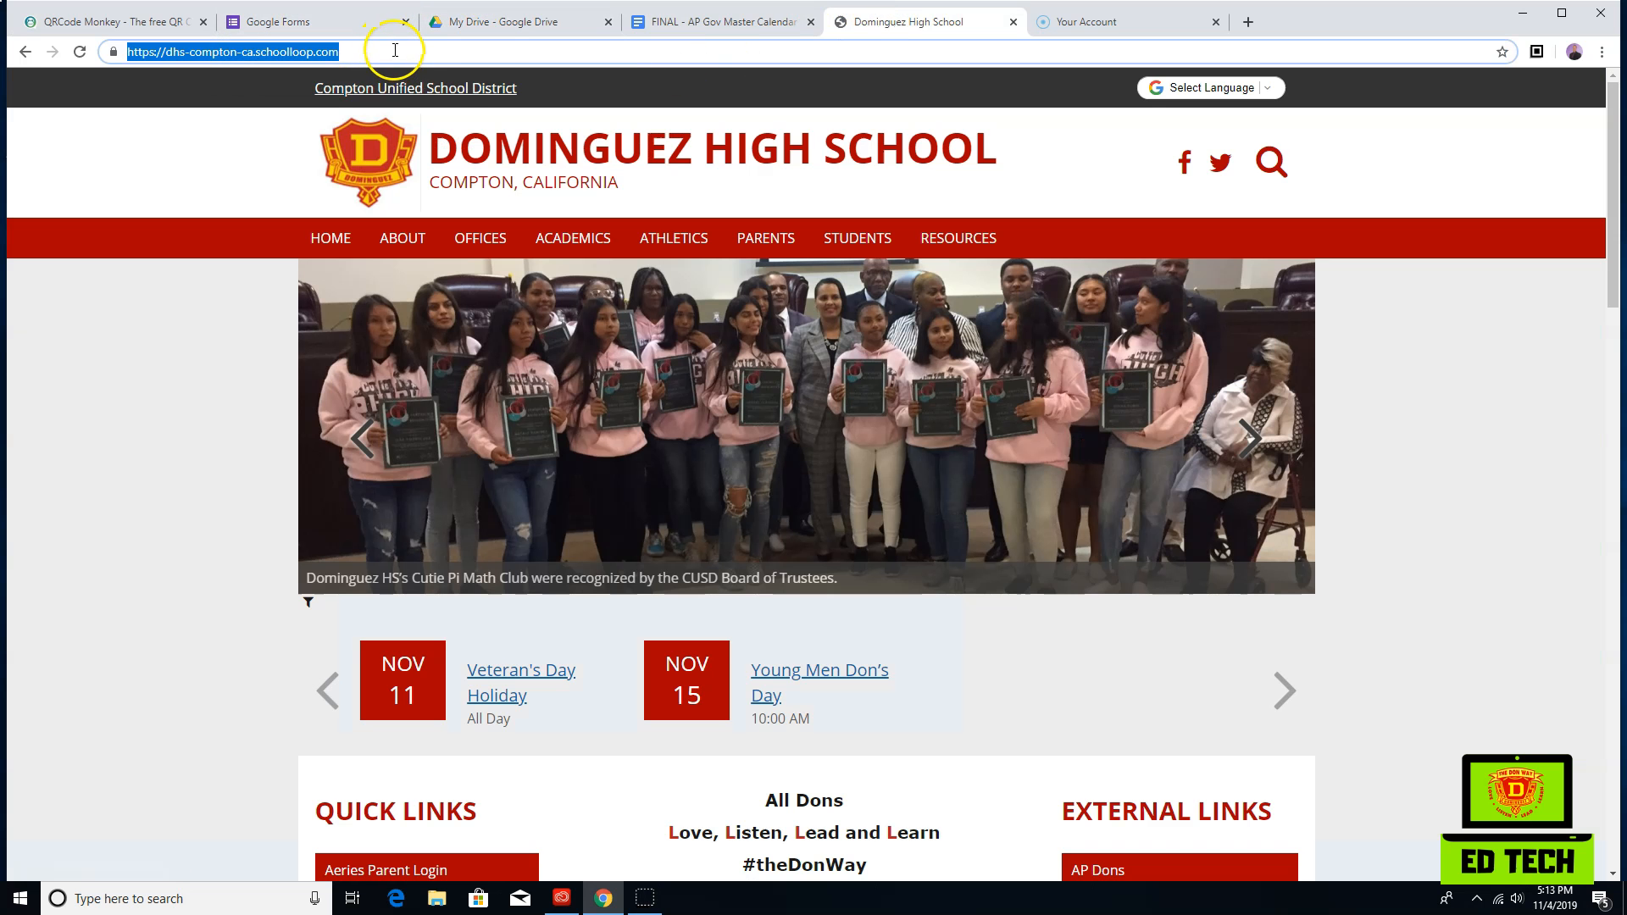
right_click(395, 50)
click(452, 143)
click(151, 23)
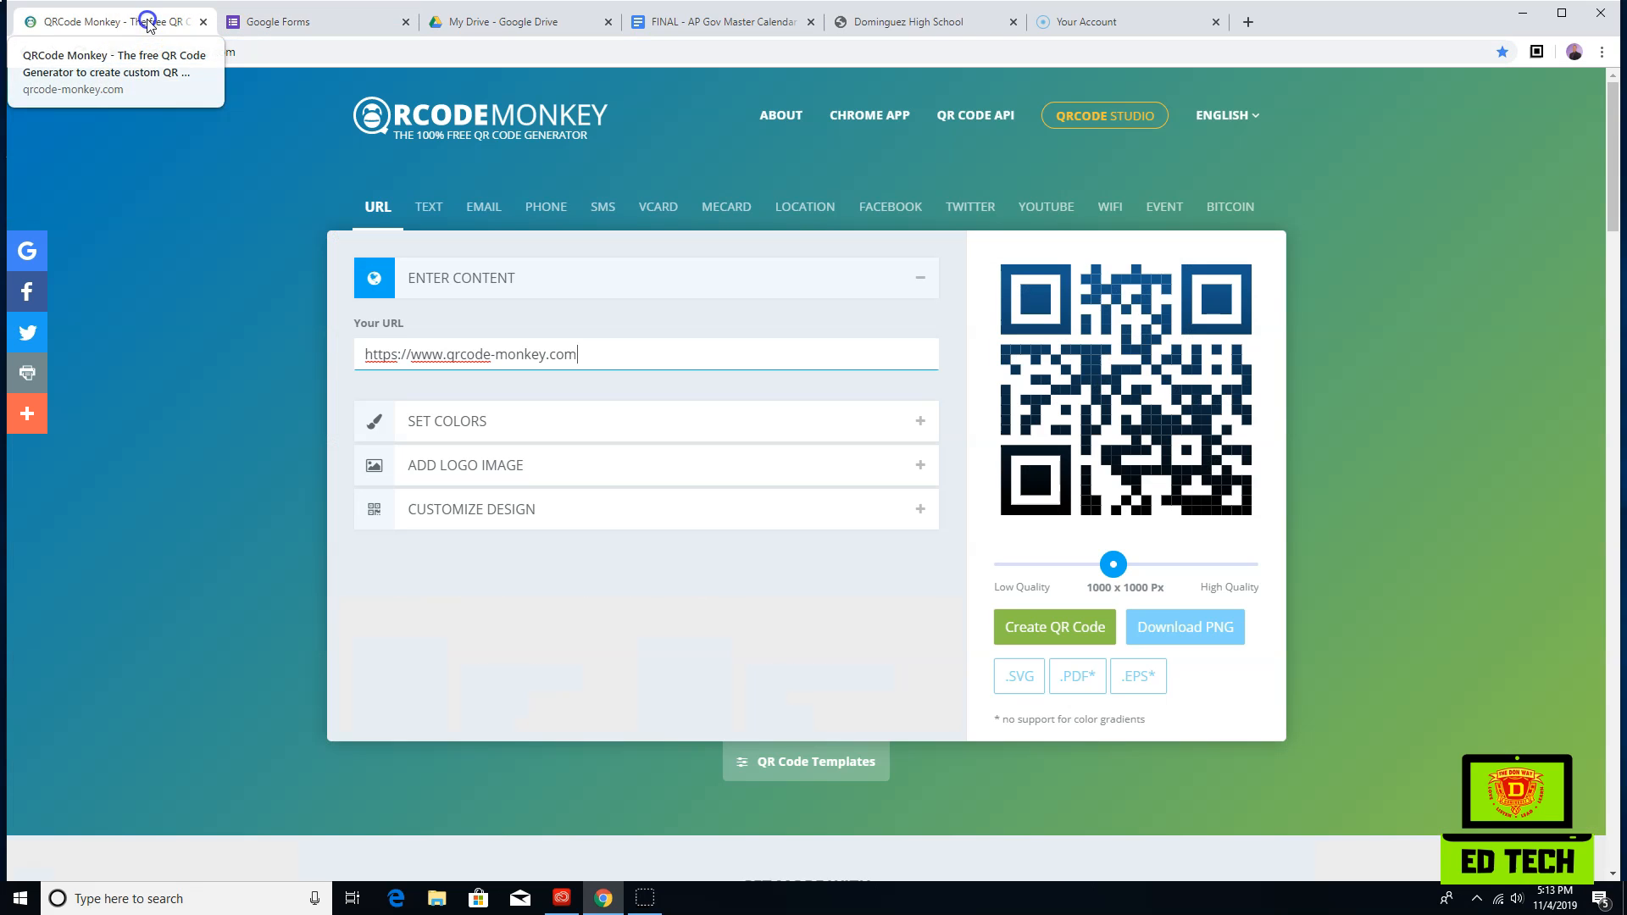
triple_click(455, 358)
key(BackSpace)
right_click(455, 360)
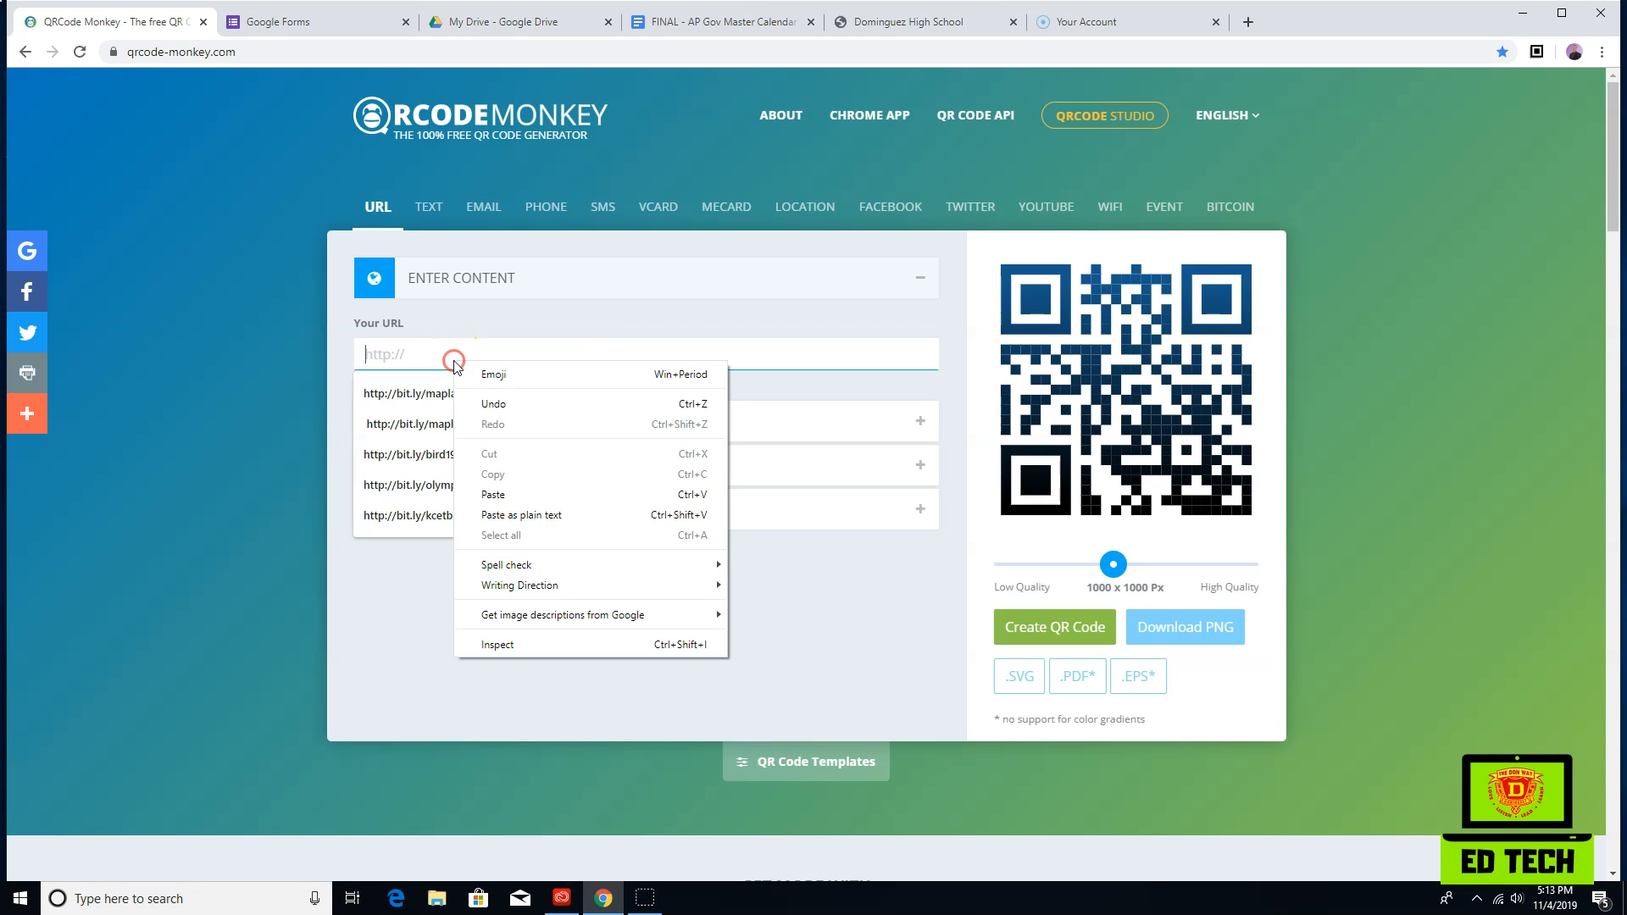
click(514, 492)
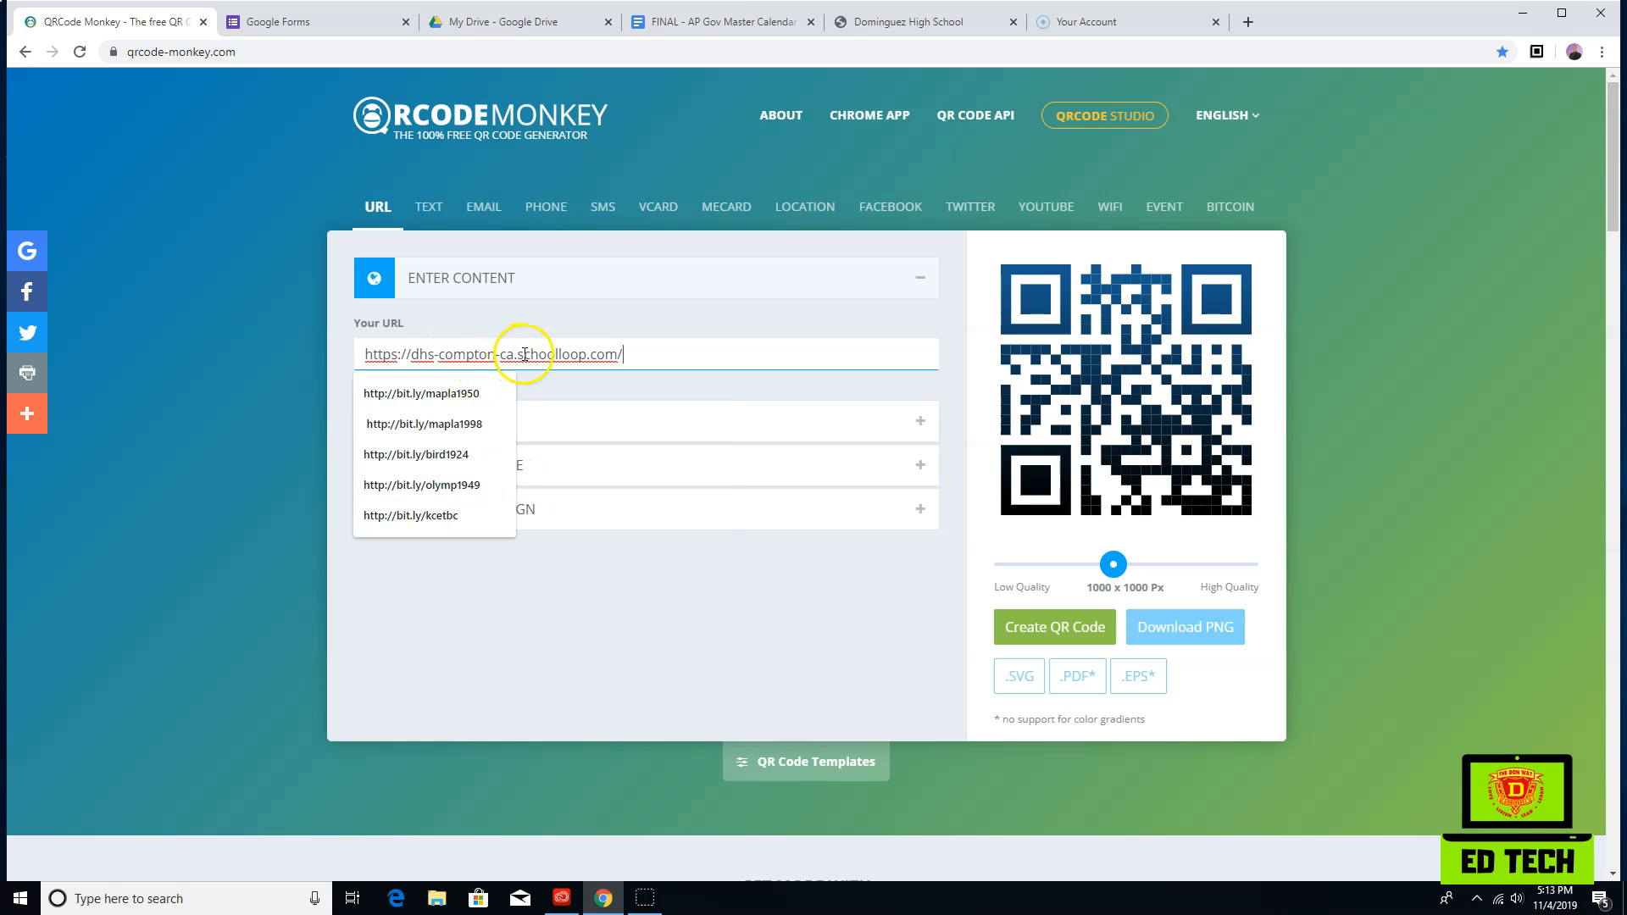
click(1397, 366)
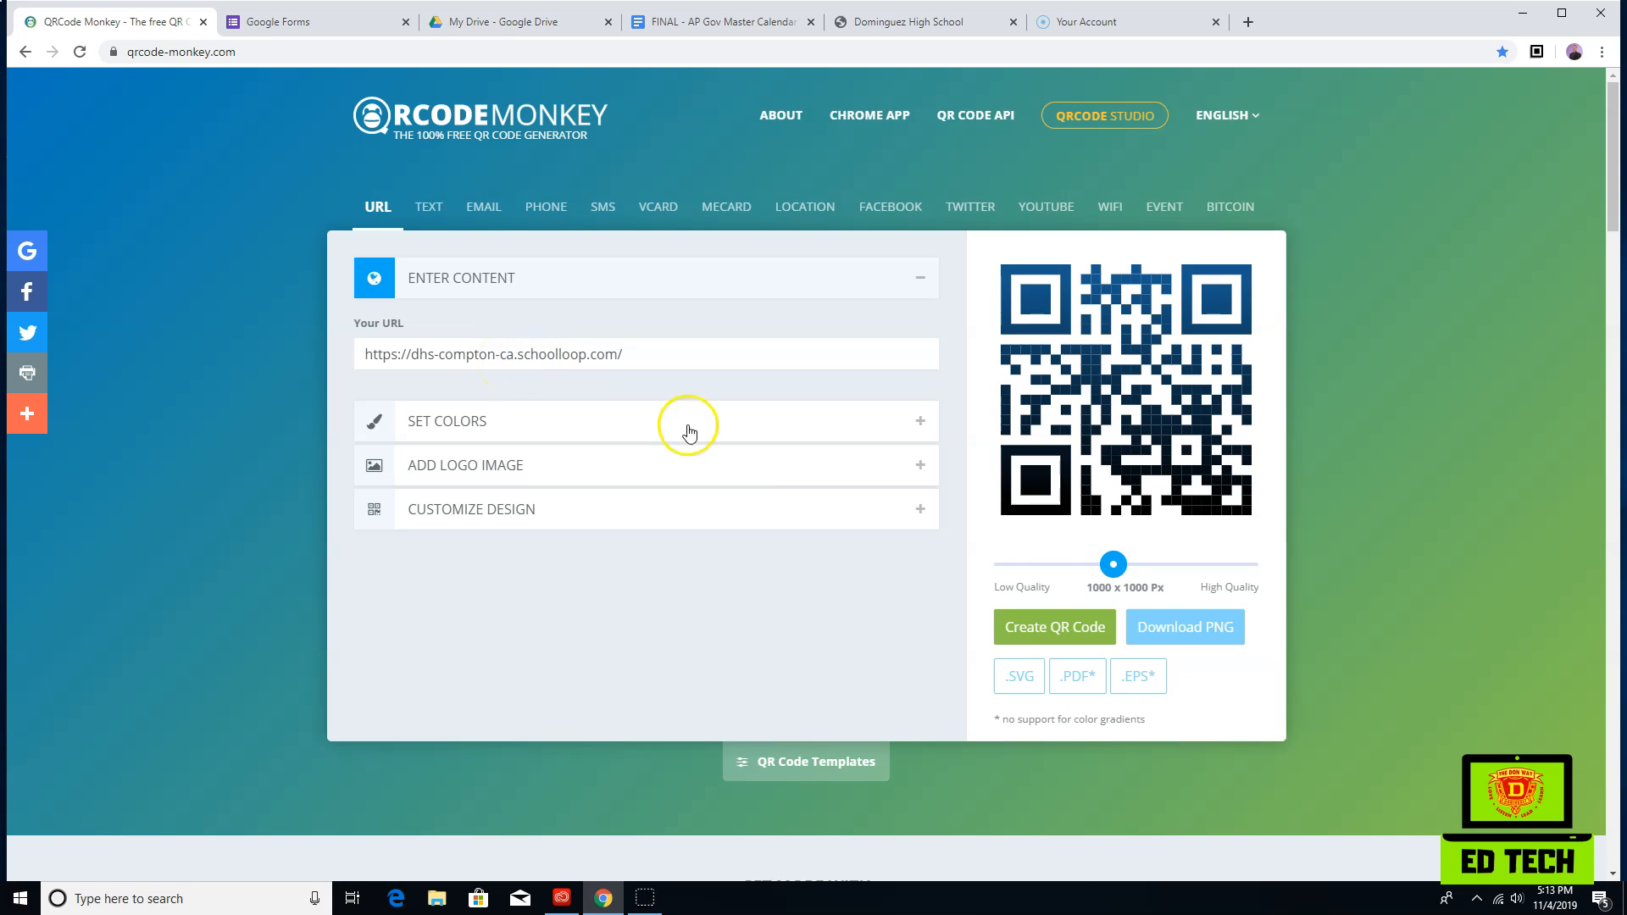
- Create the QR code at the highest quality, 2000 x 2000 px, and download it as a PNG
drag(1114, 568, 1284, 574)
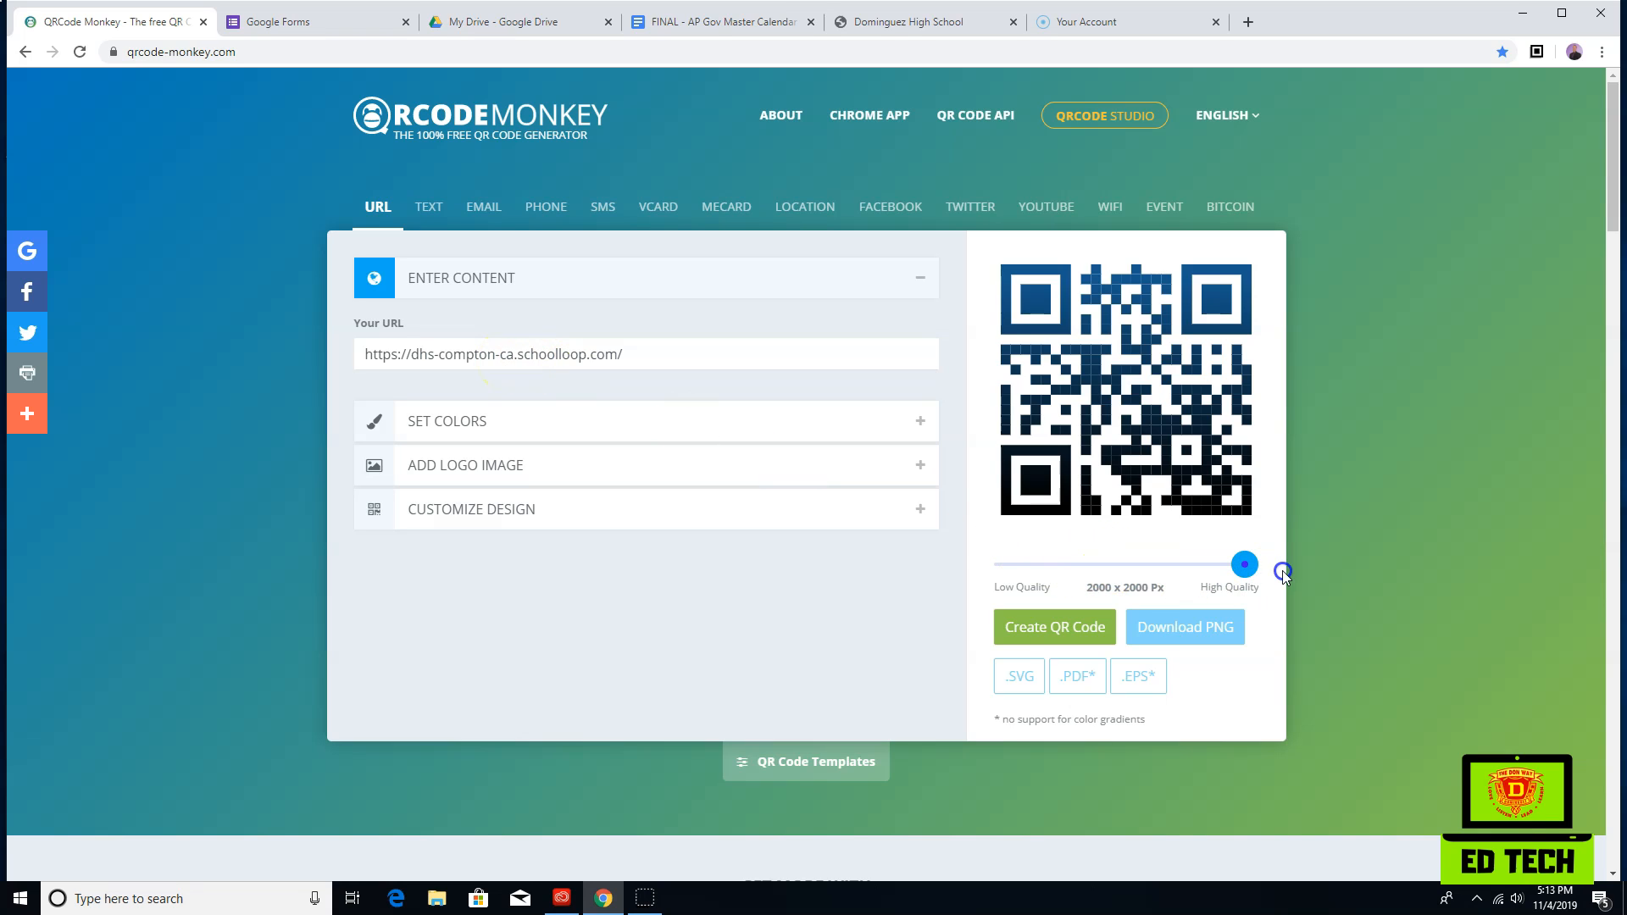
click(1055, 631)
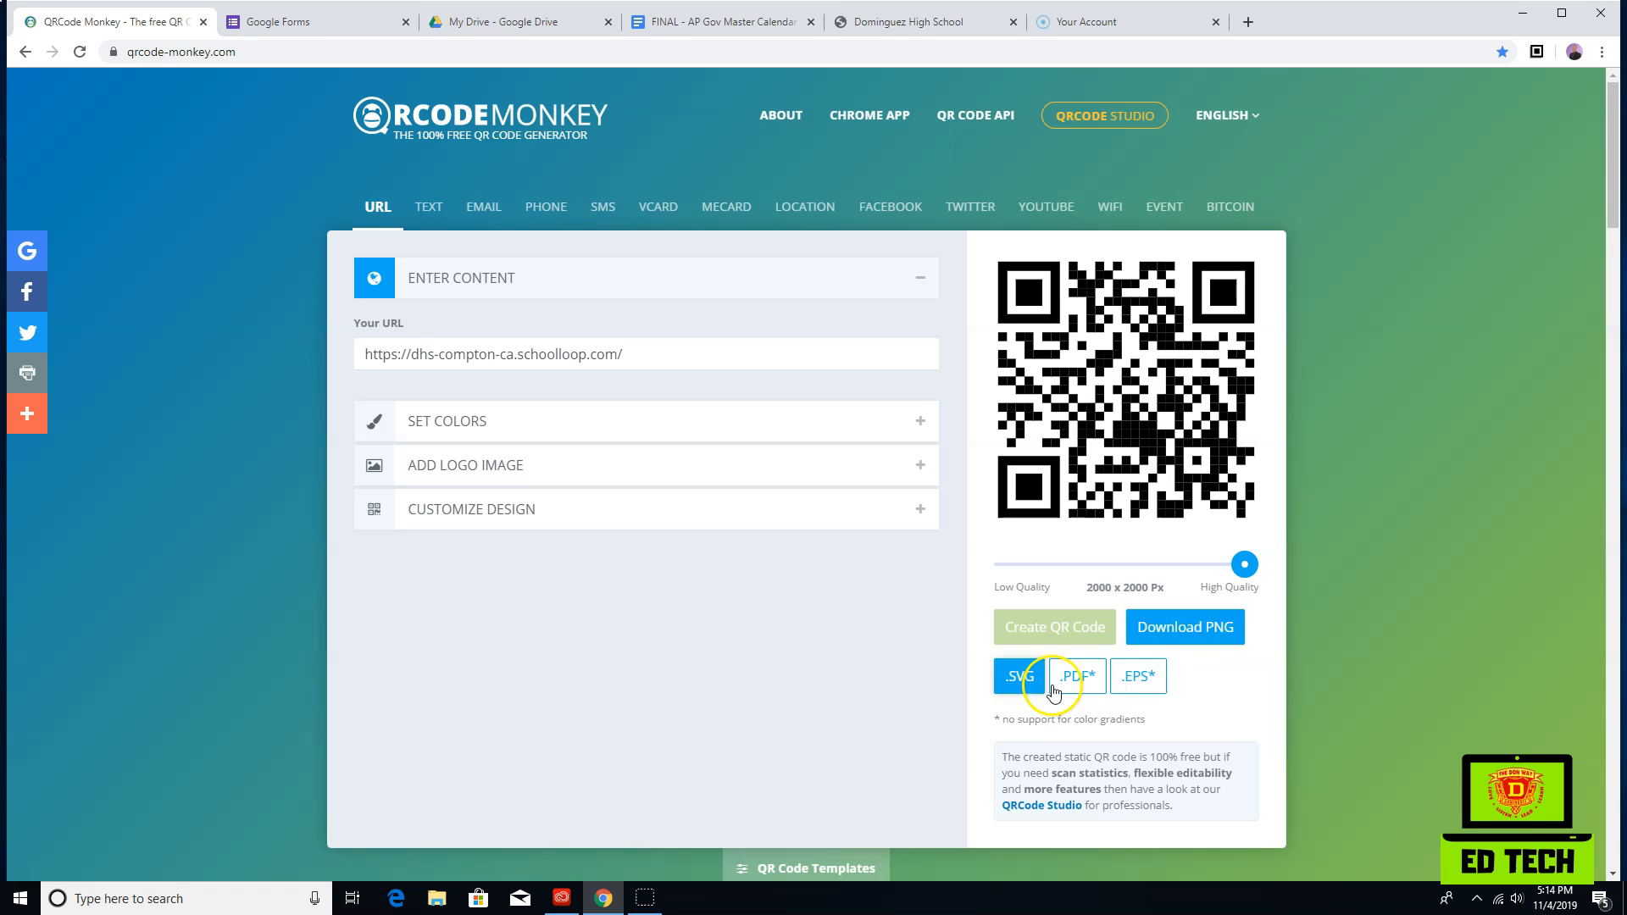
click(1190, 633)
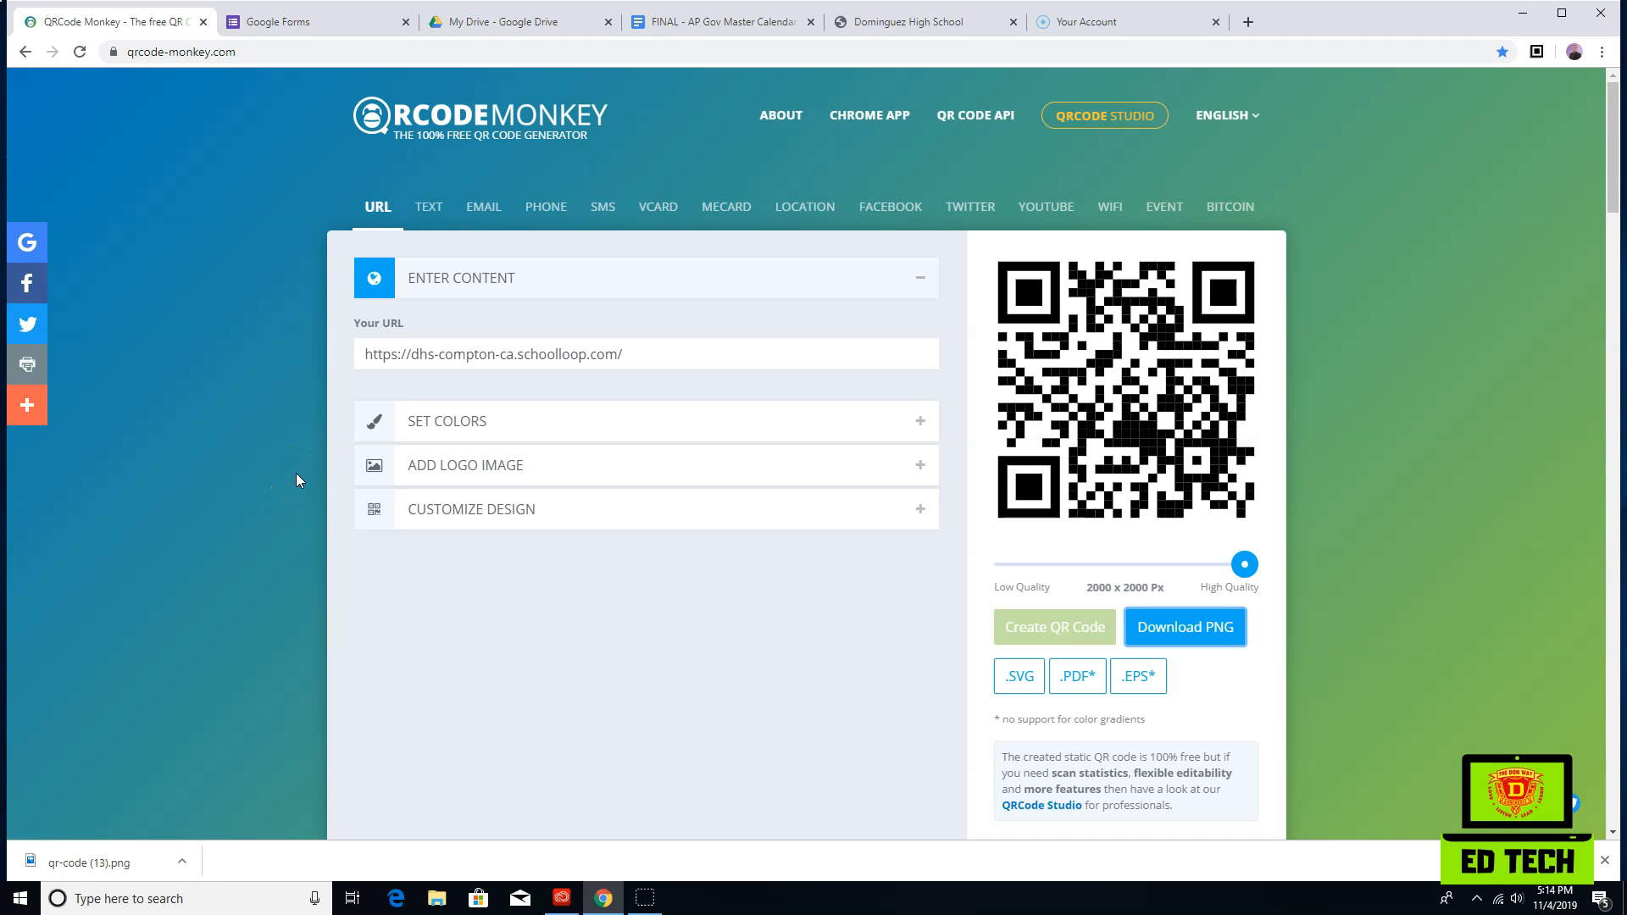
- Switch to Google Forms, open the Extra Credit #5 form and copy its shareable link
click(291, 24)
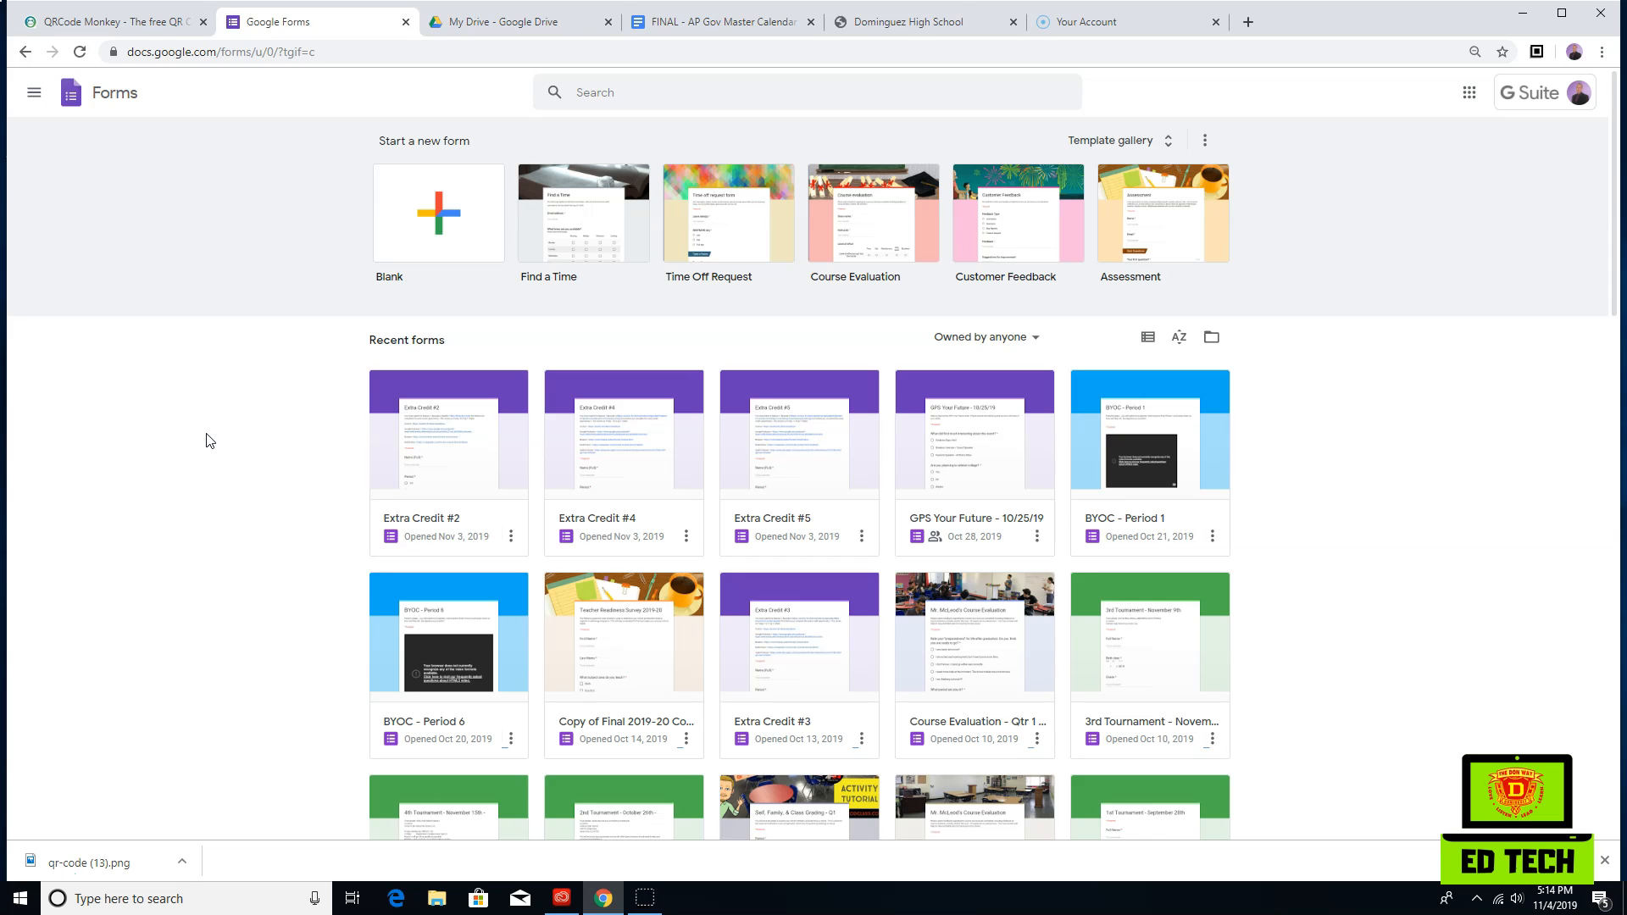
click(787, 518)
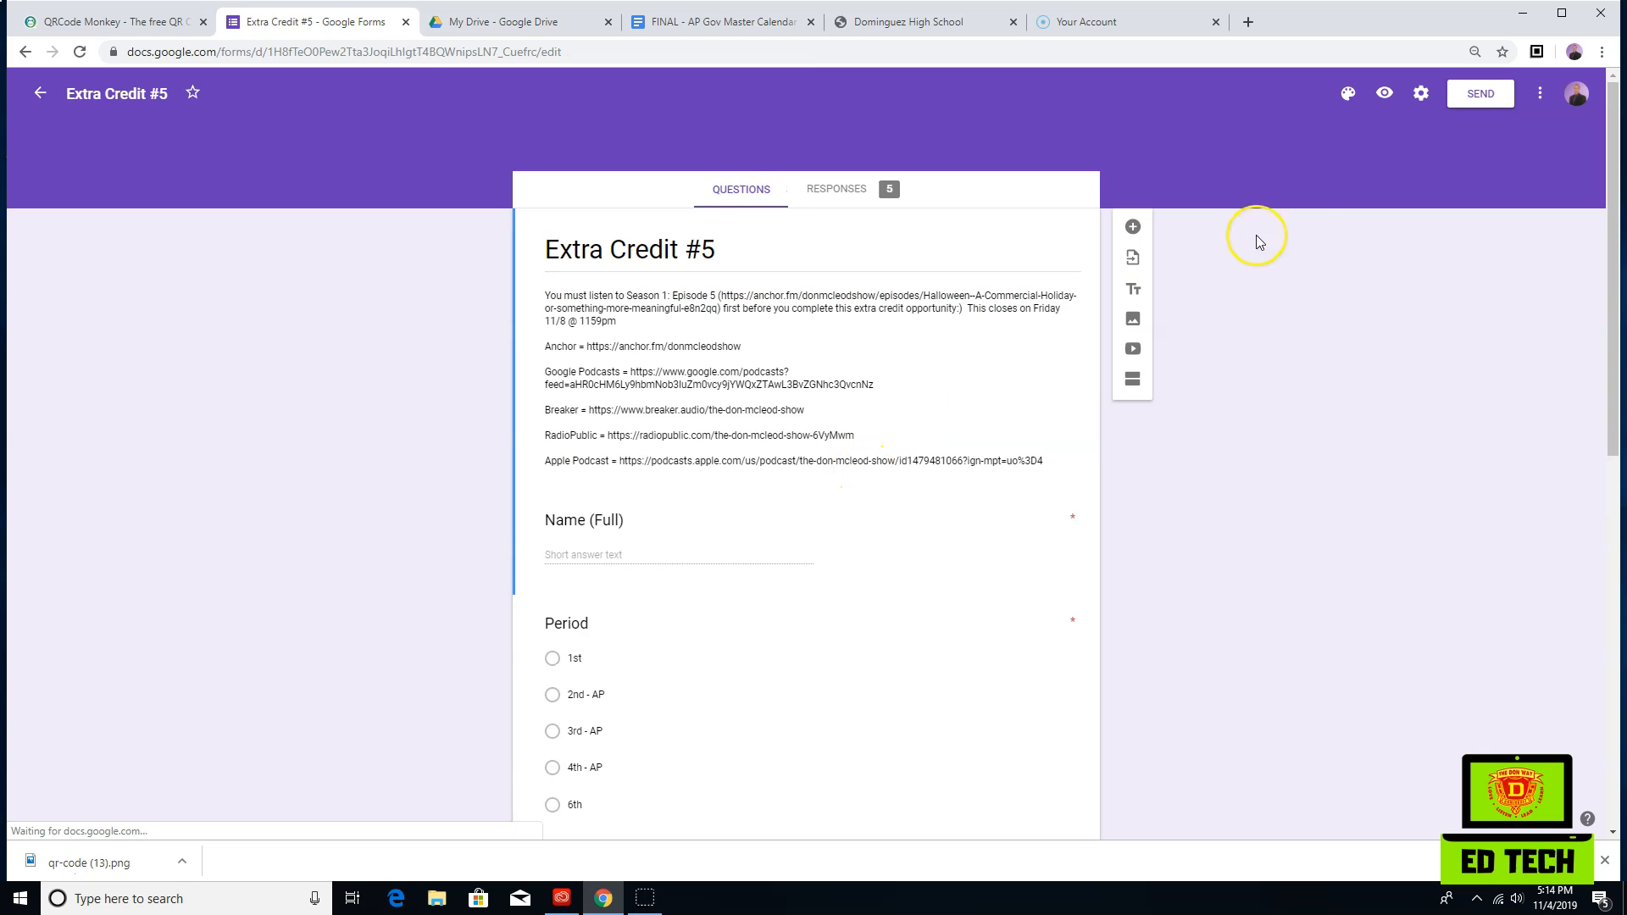
click(1465, 97)
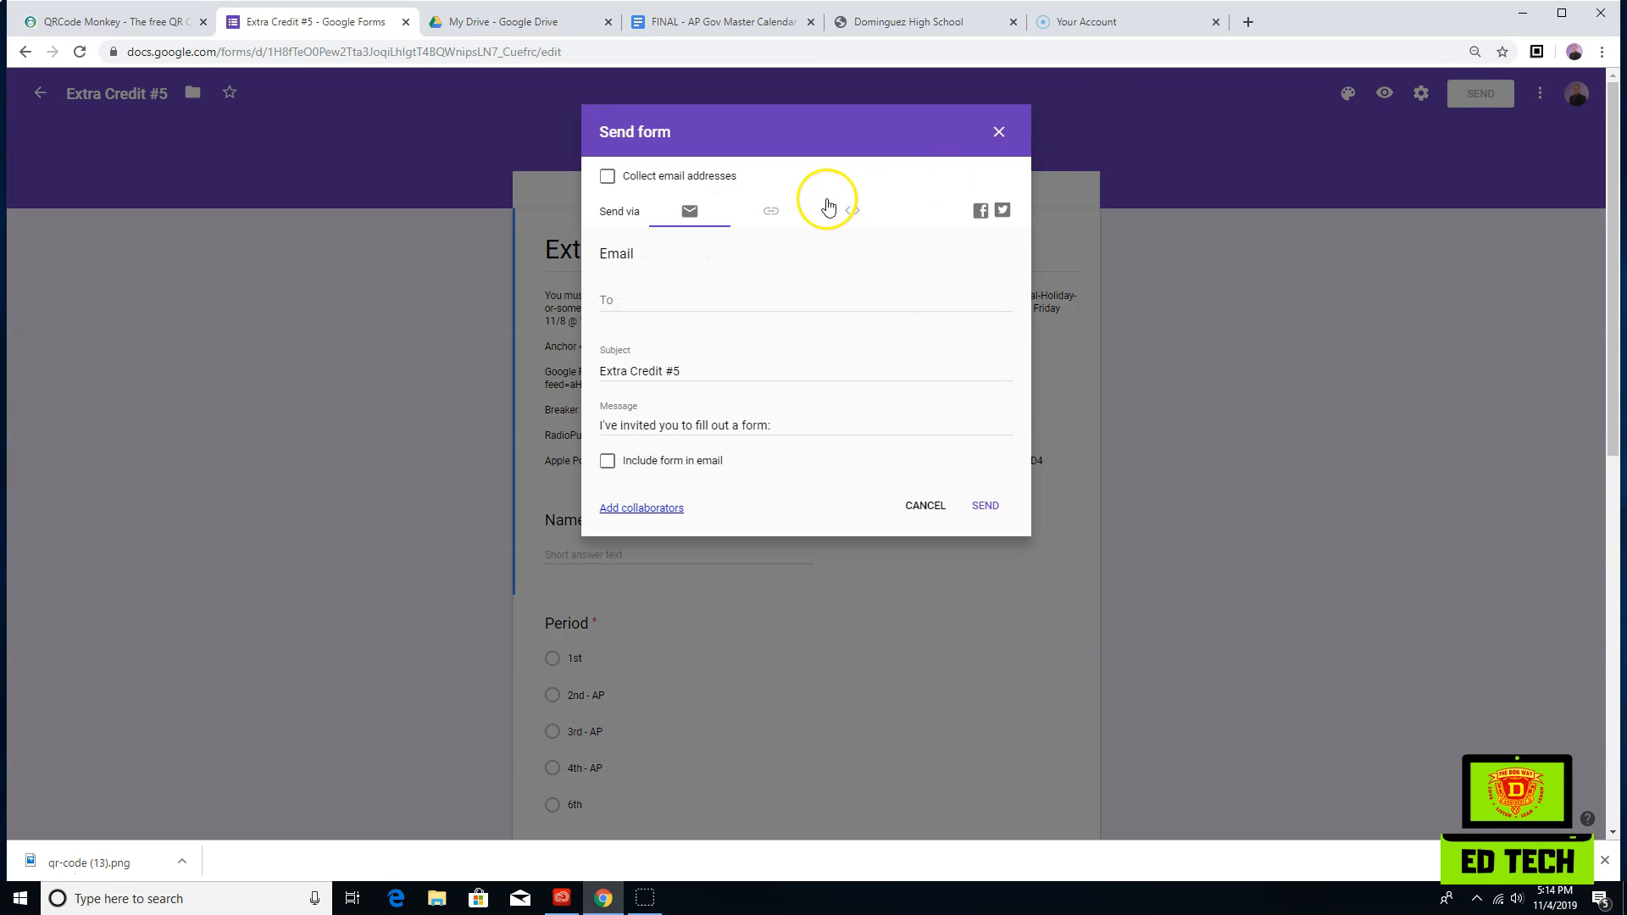
click(771, 213)
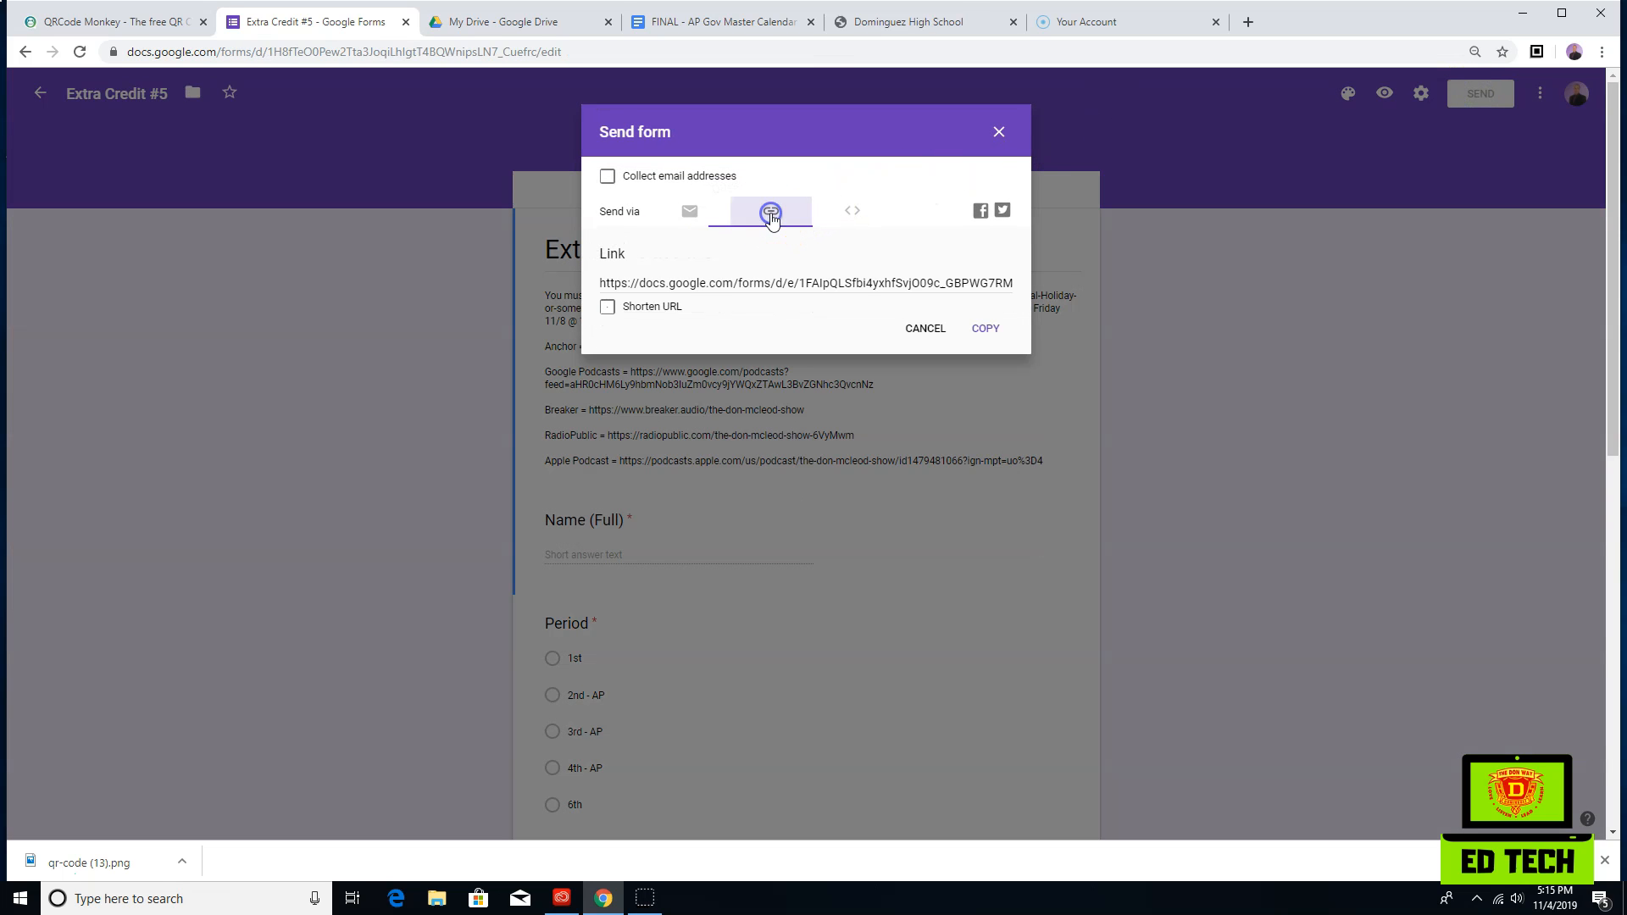
click(747, 280)
right_click(748, 280)
click(789, 290)
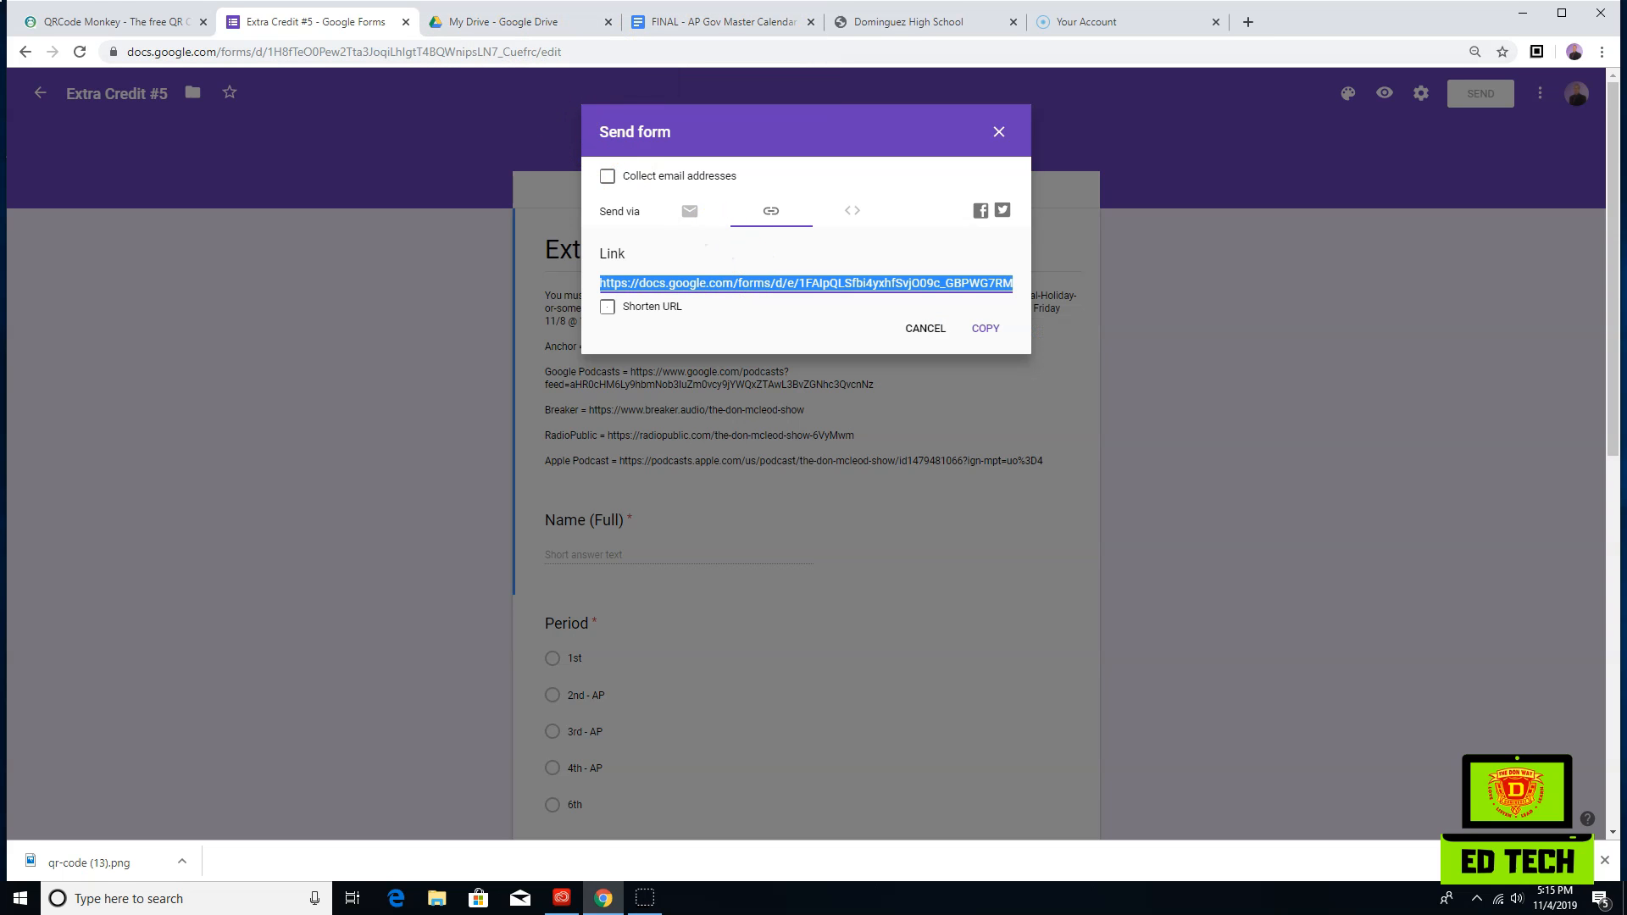
- Replace the school website address in QRCode Monkey with the copied form link and create the QR code
click(111, 24)
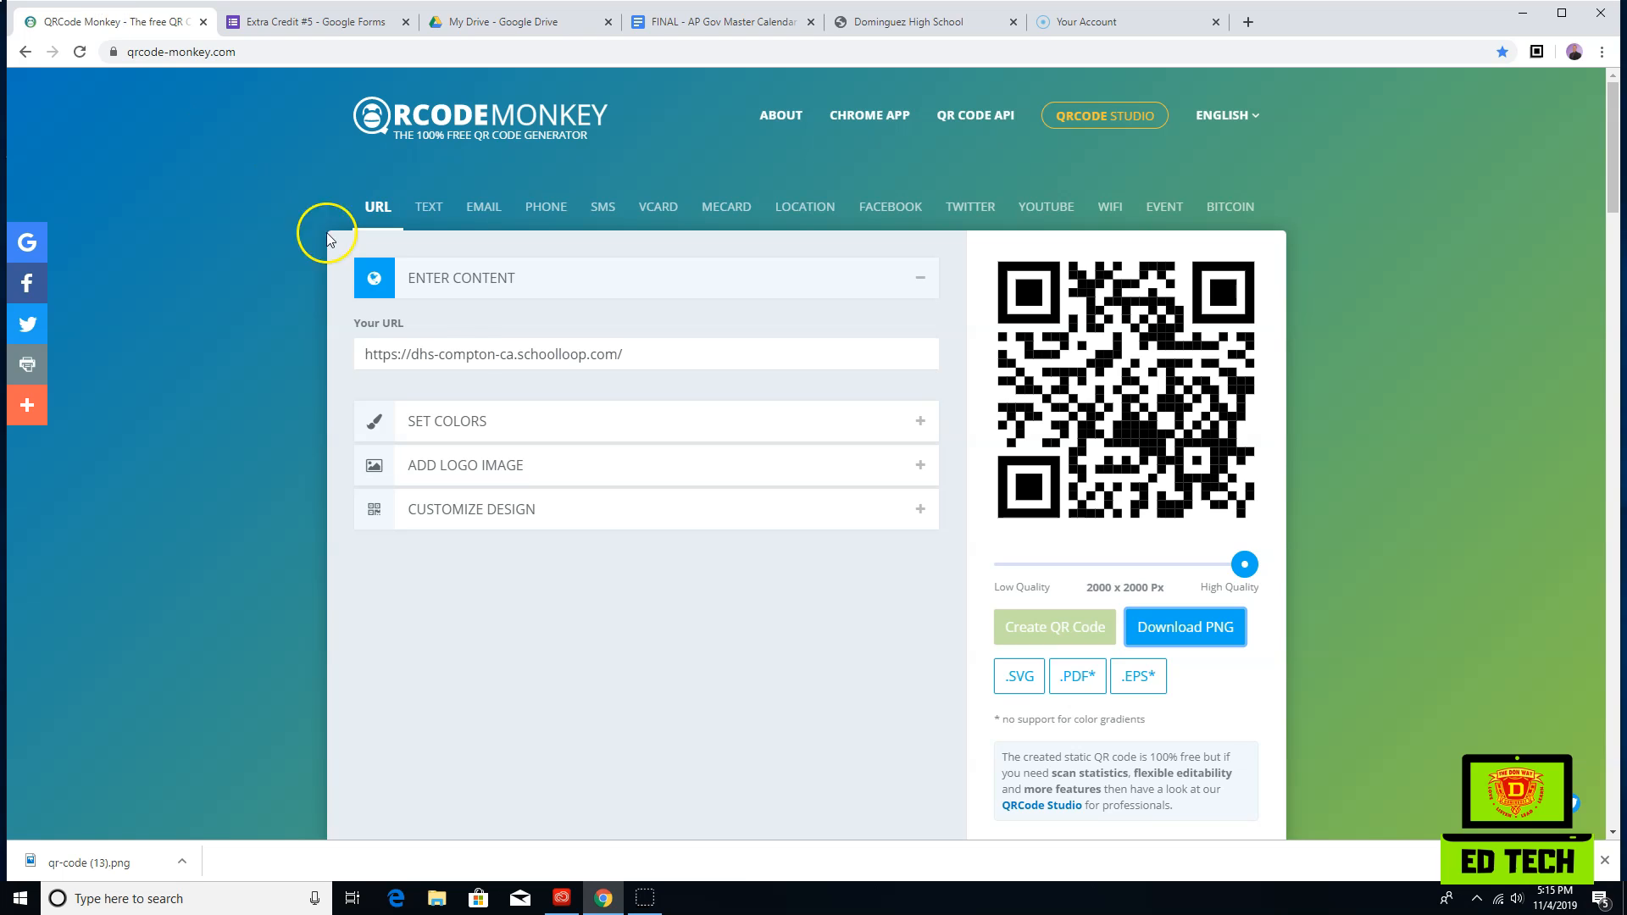
triple_click(461, 352)
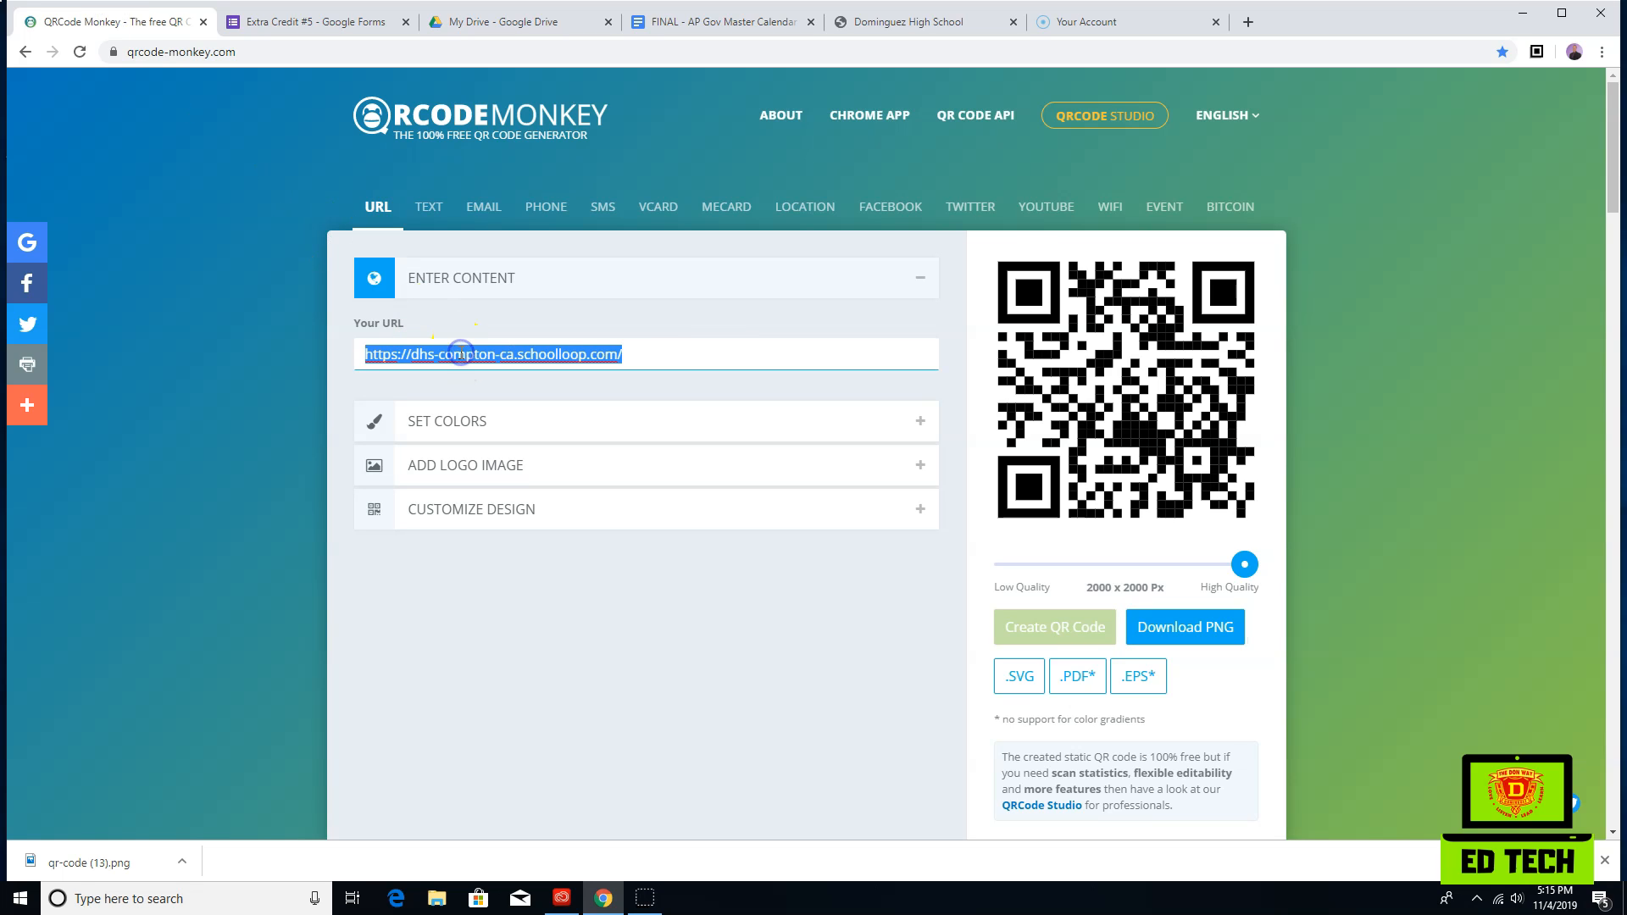
key(BackSpace)
right_click(460, 352)
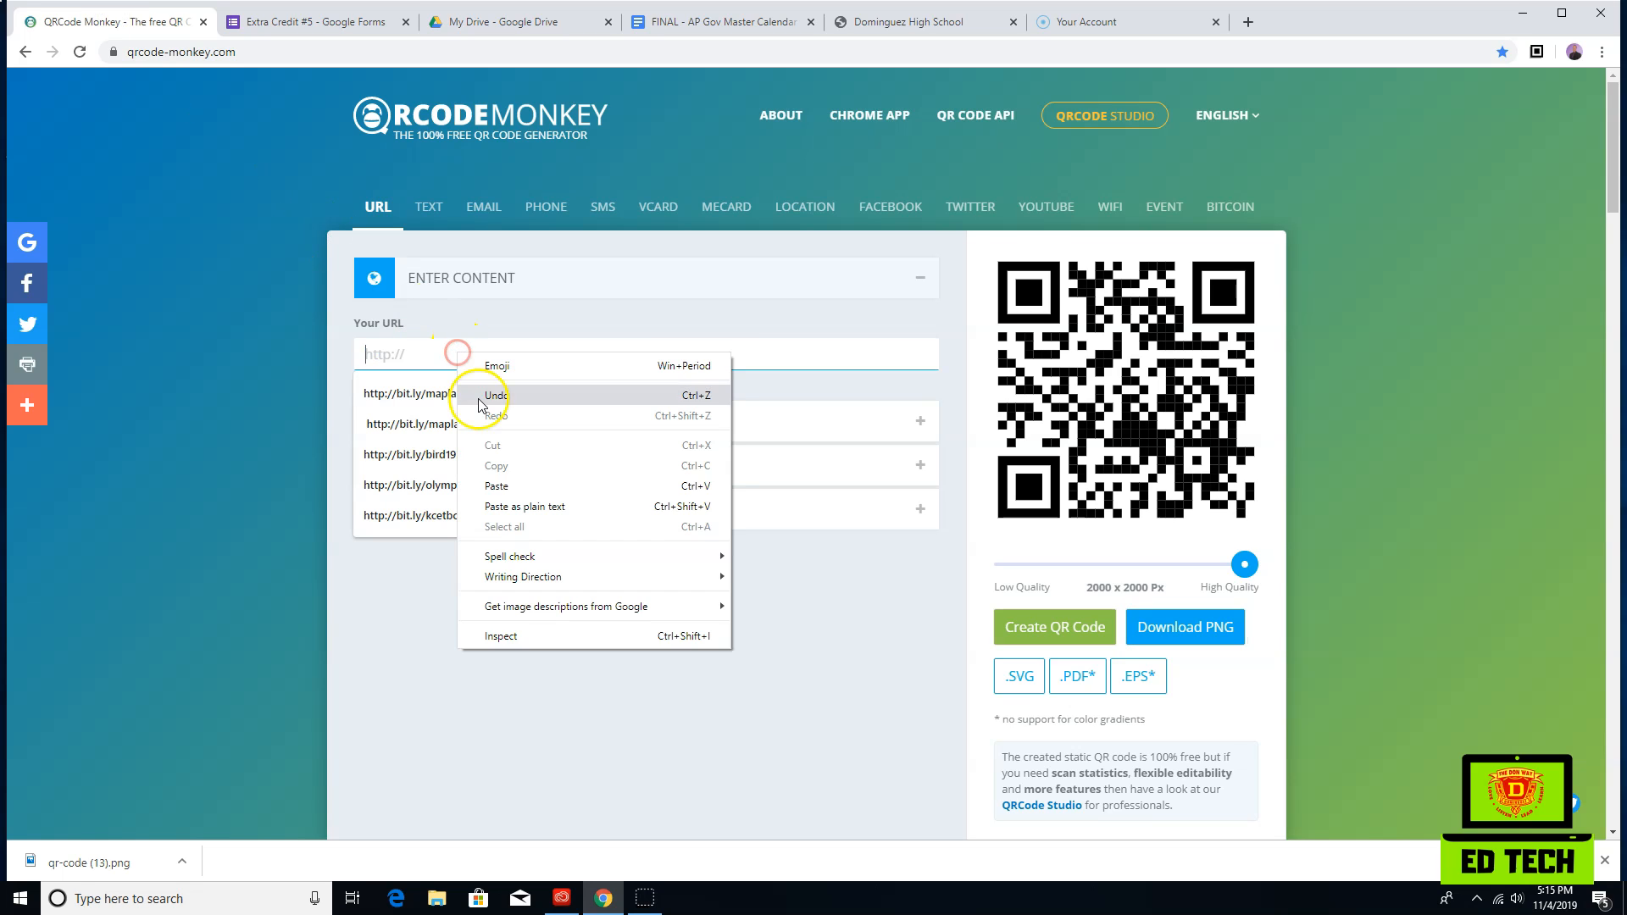
click(519, 483)
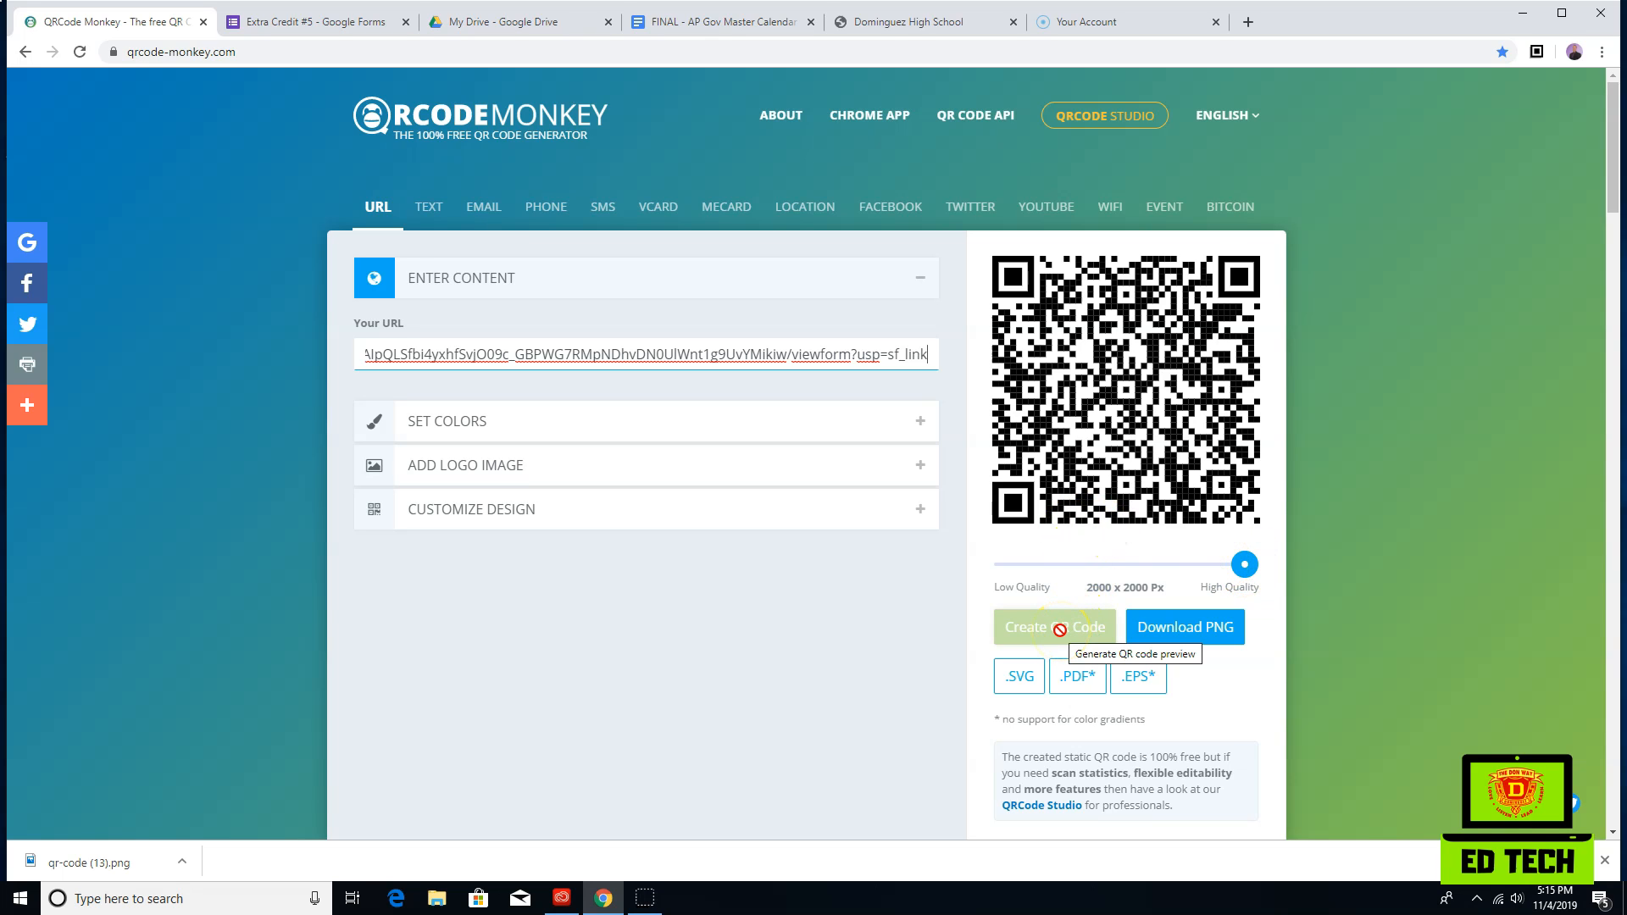
click(808, 678)
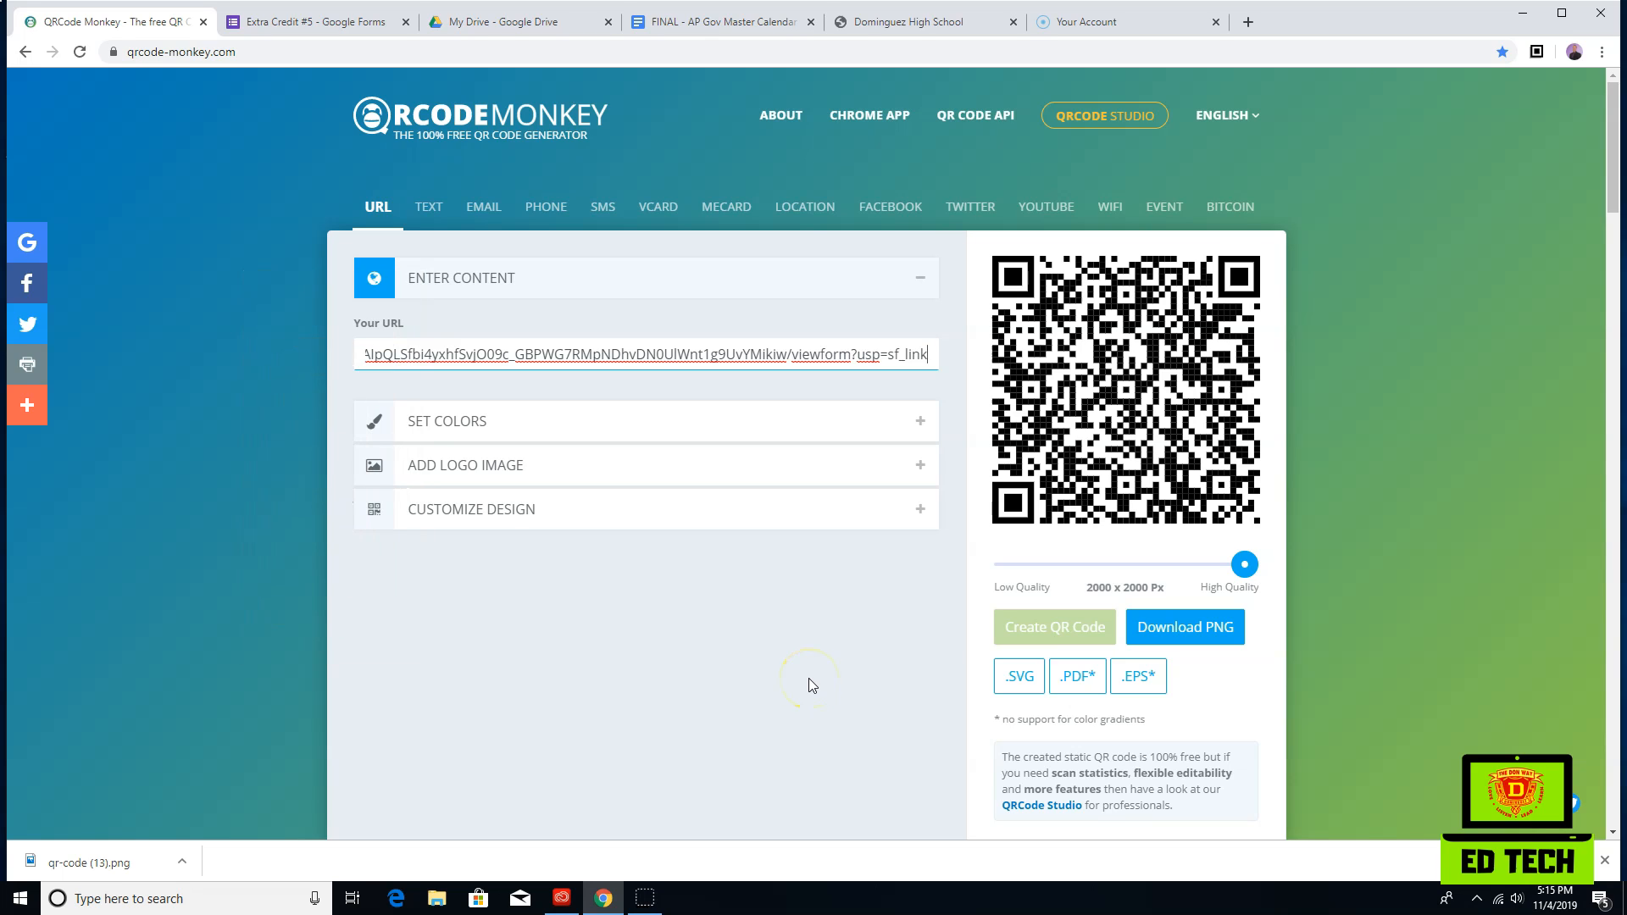
click(777, 711)
click(772, 694)
- Set the QR code's single foreground color to the red #F00F0F
scroll(675, 608, down, 1)
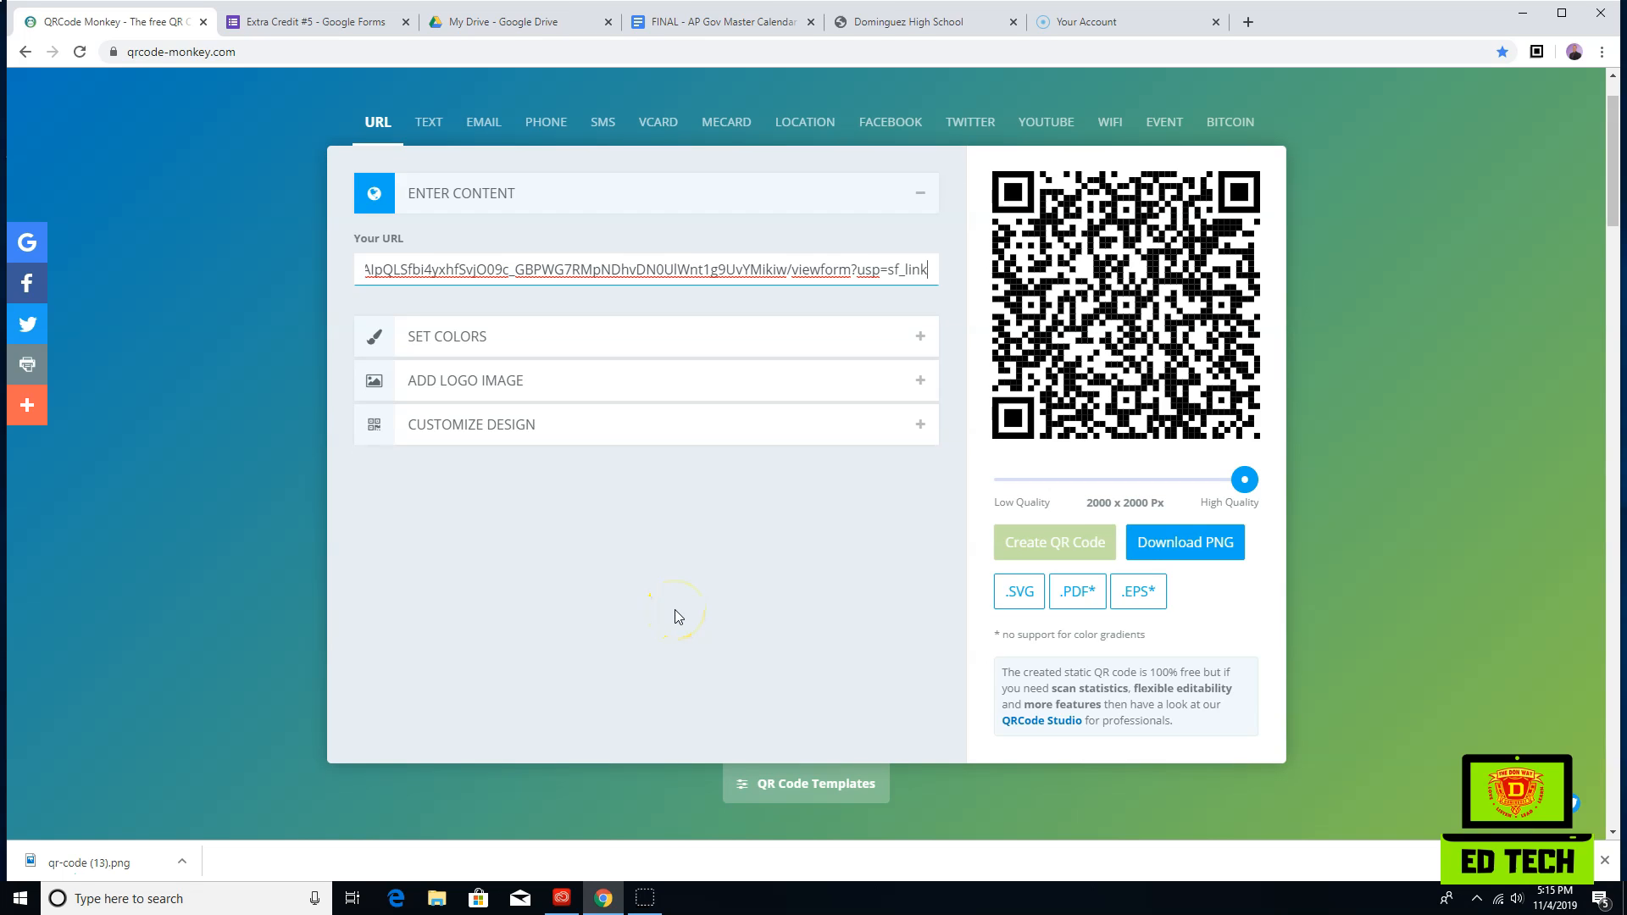
click(512, 330)
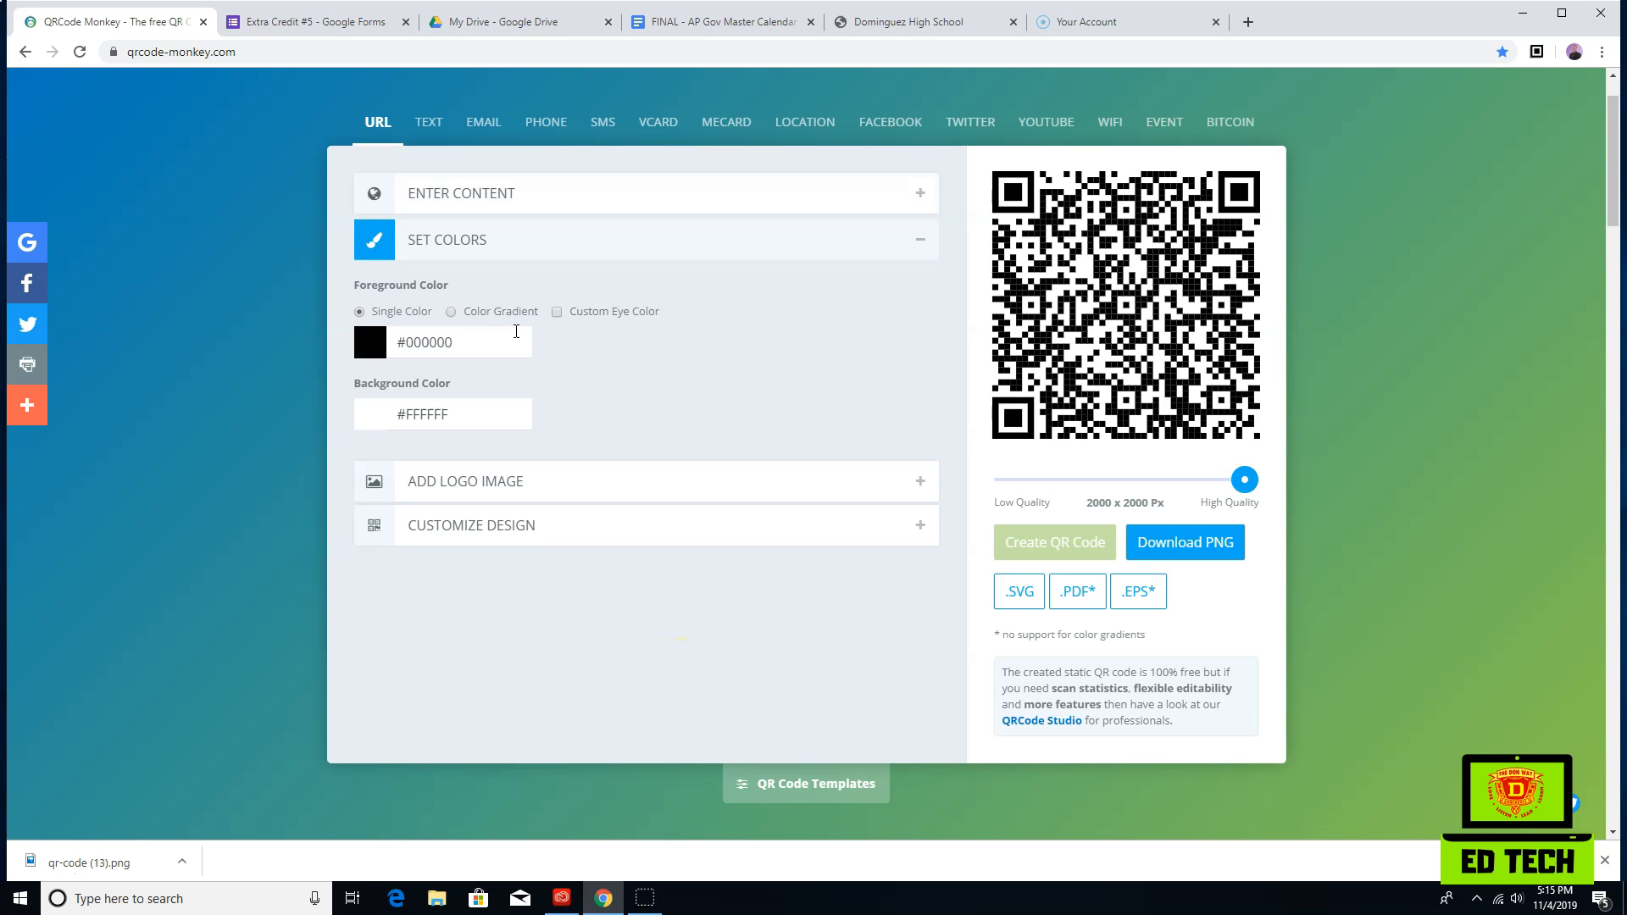
click(371, 345)
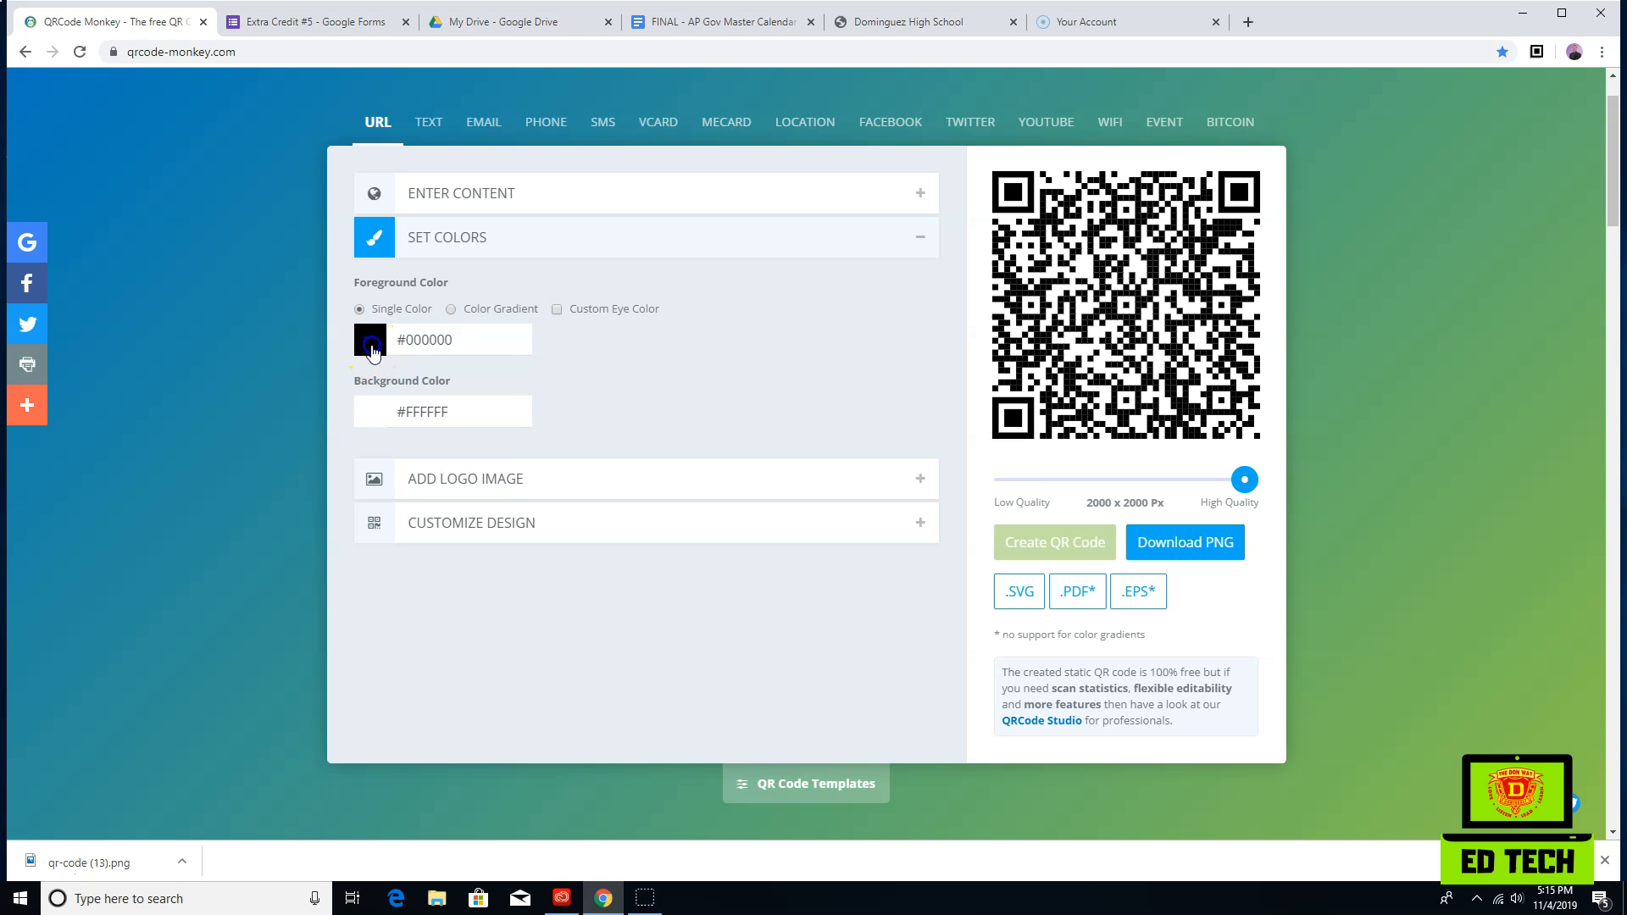
click(473, 365)
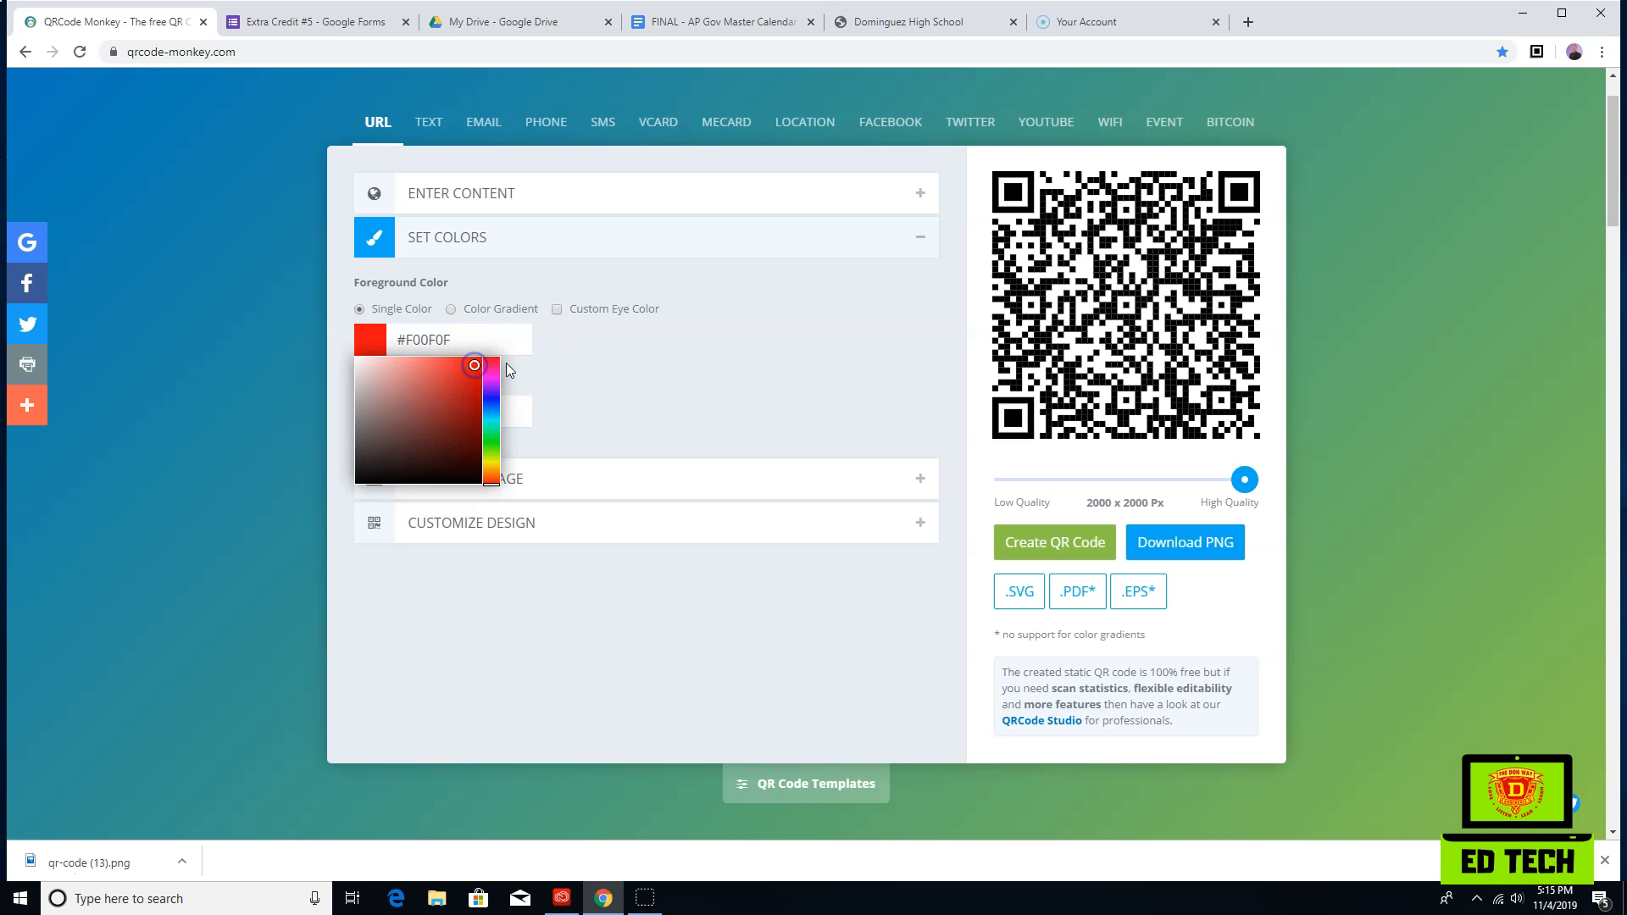
click(619, 354)
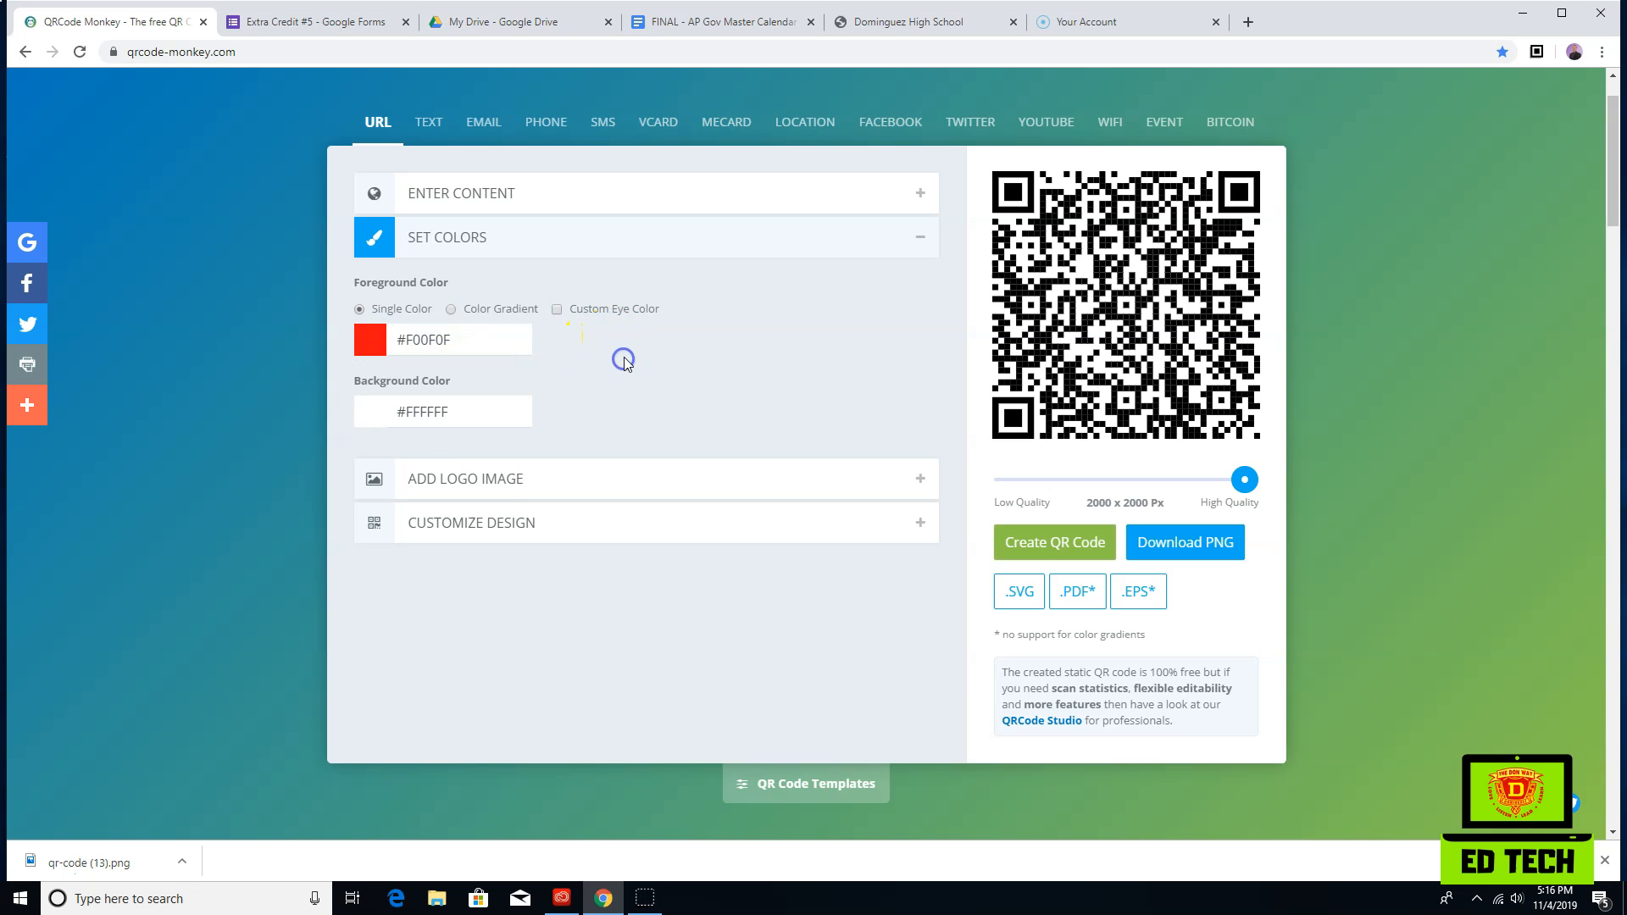
- Set the background color to the pale pink #F0DDDD and create the QR code with the chosen colors
click(428, 416)
drag(424, 543, 410, 548)
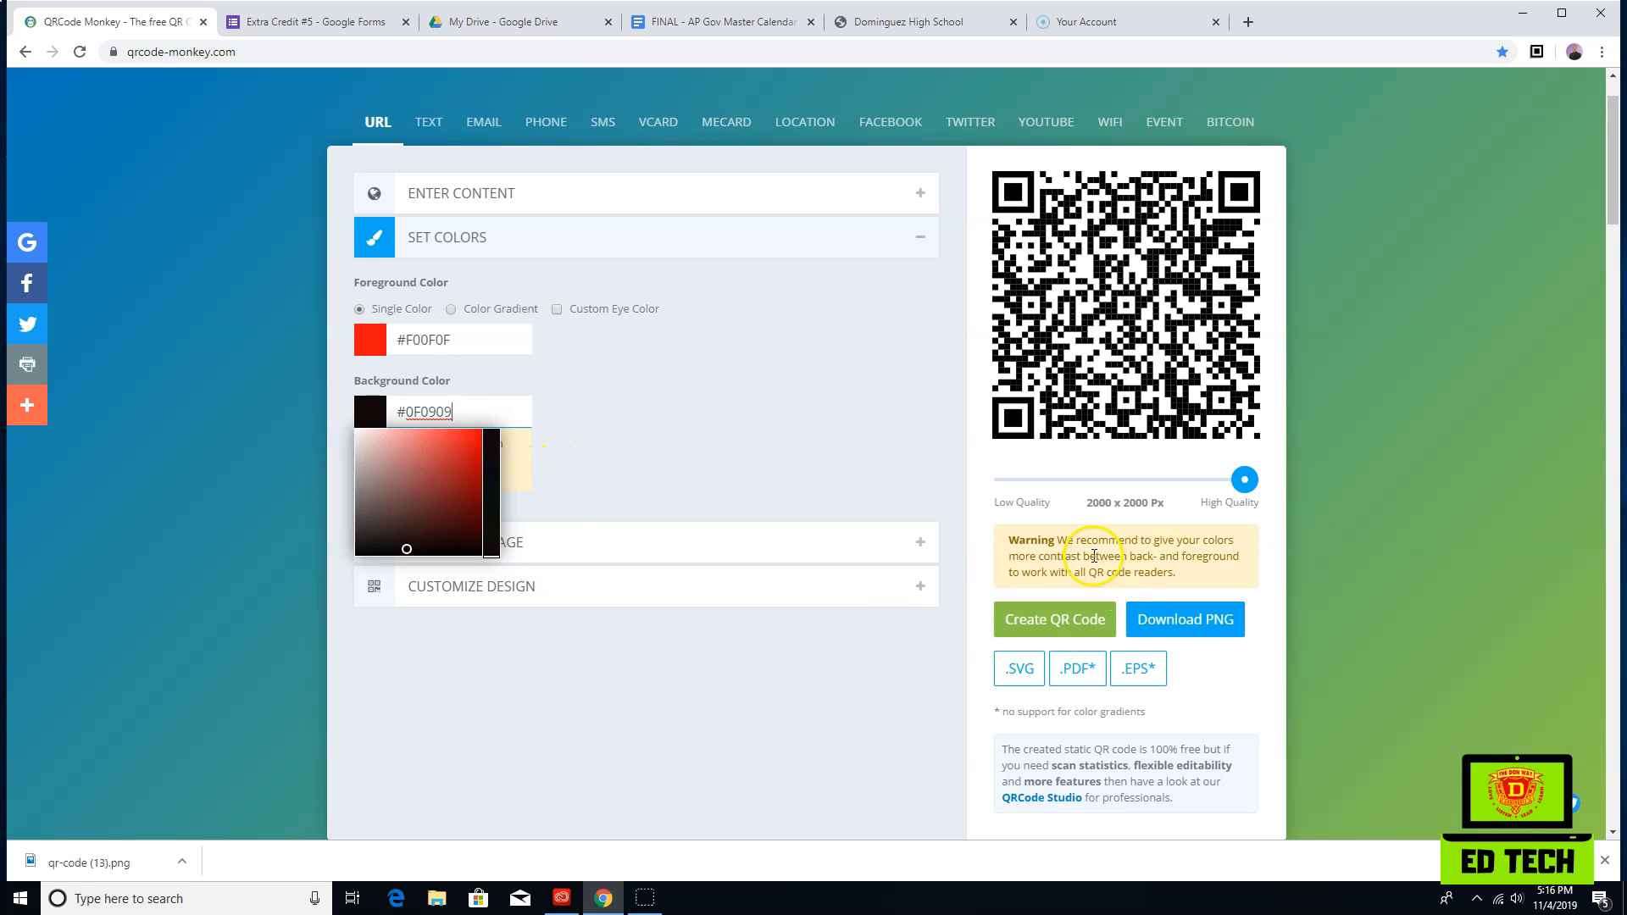
drag(443, 471, 365, 437)
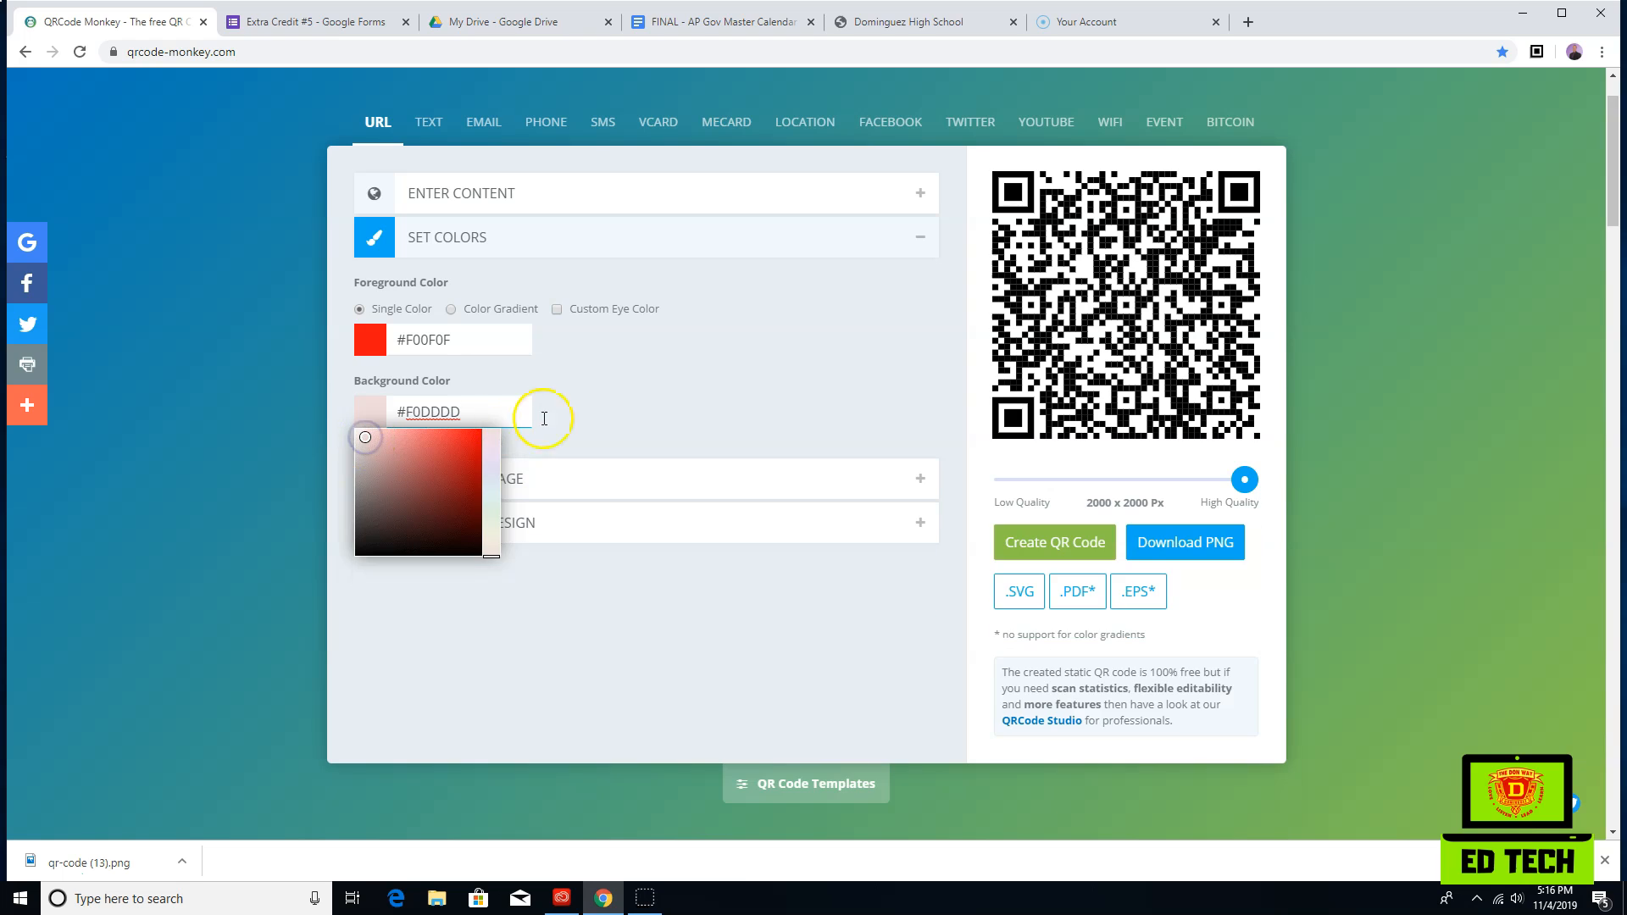
click(668, 366)
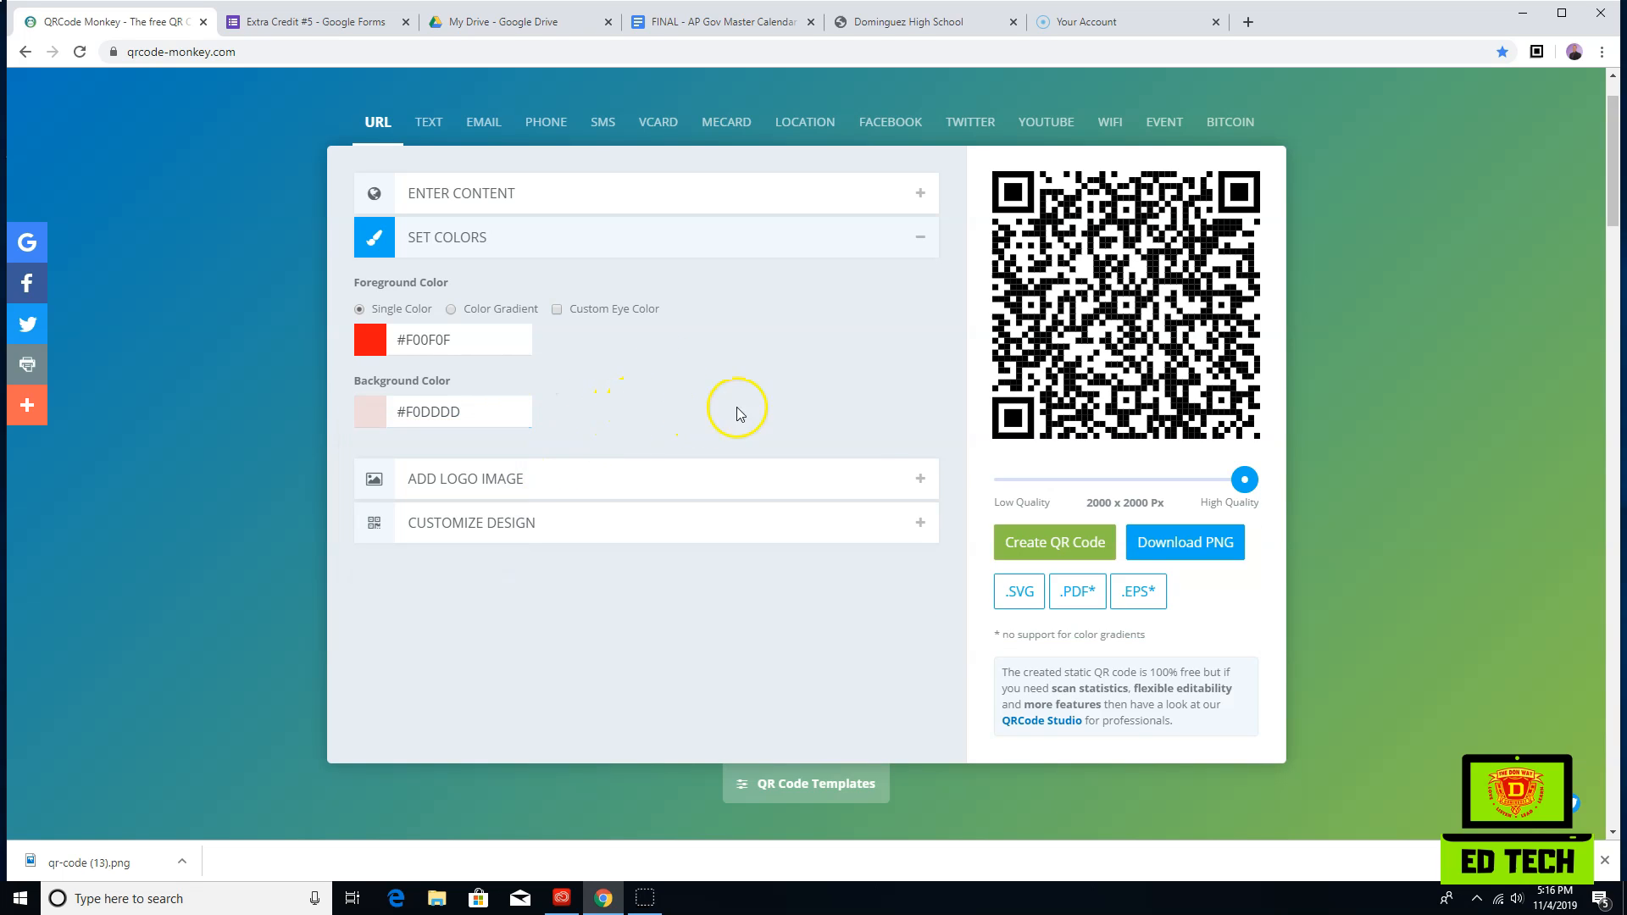
click(1053, 543)
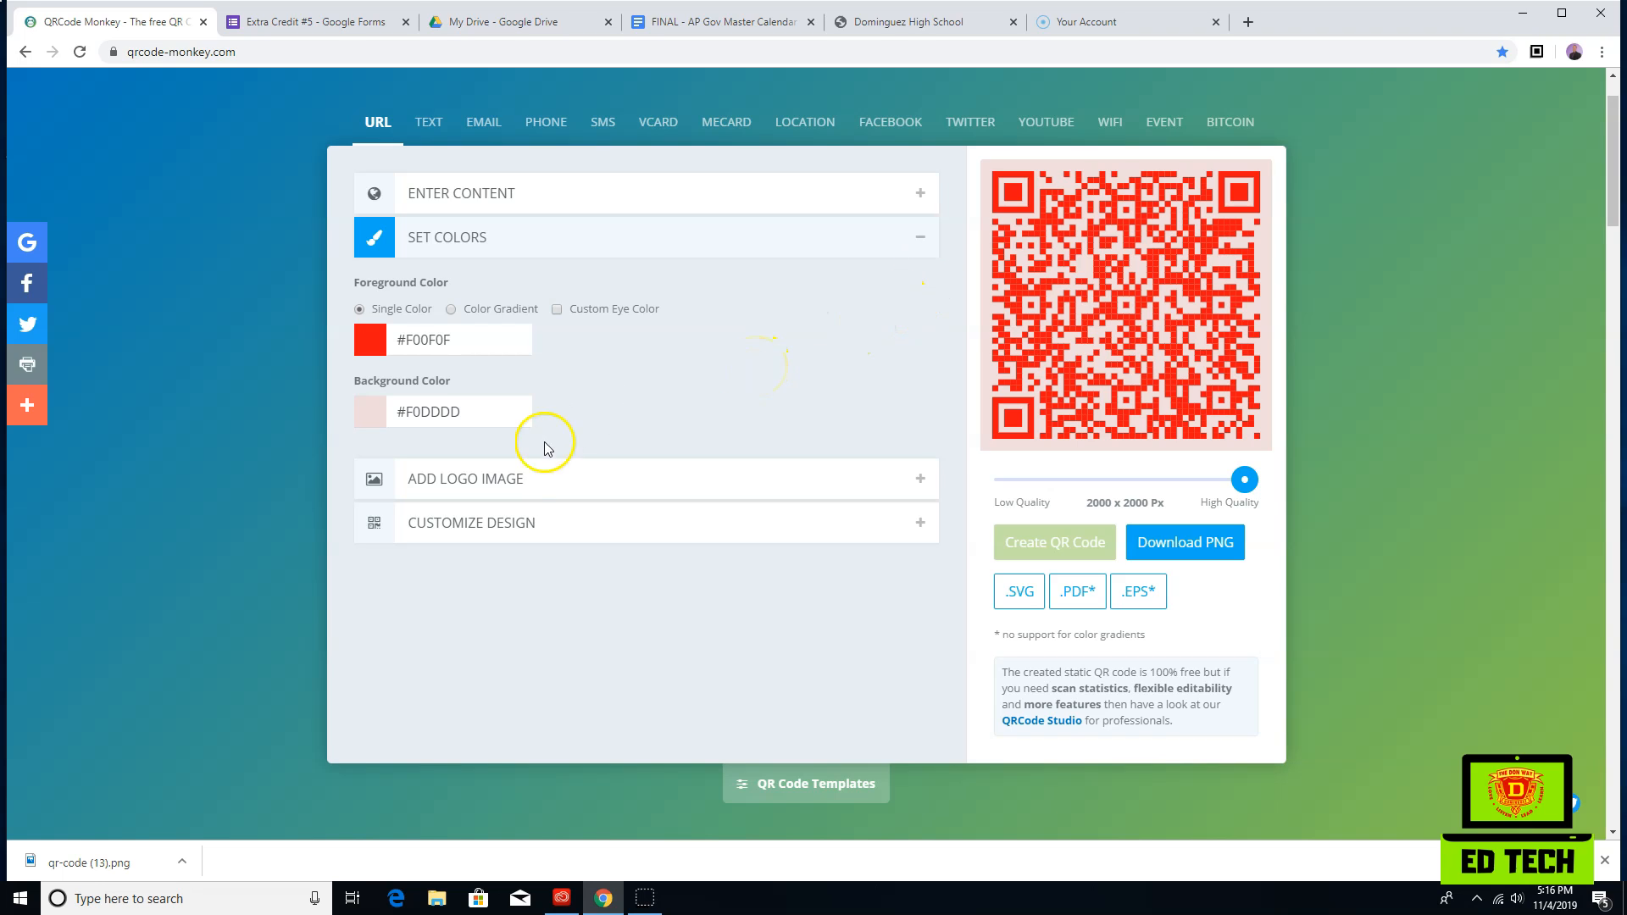
- Add the square YouTube logo from the logo gallery and create the QR code with it
click(509, 481)
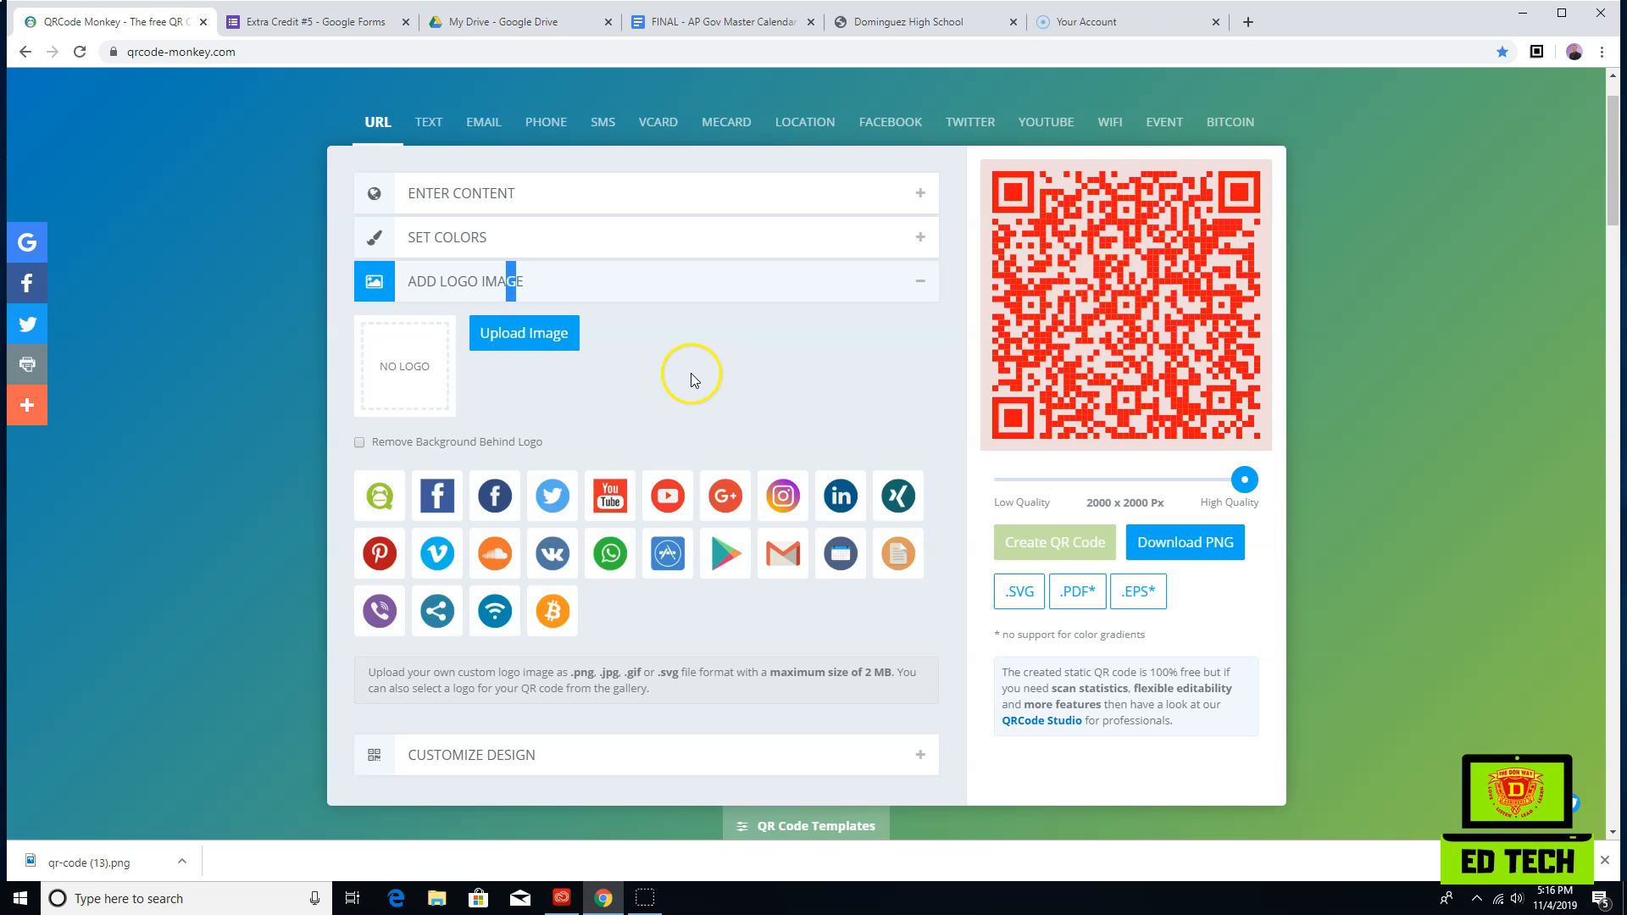
click(611, 500)
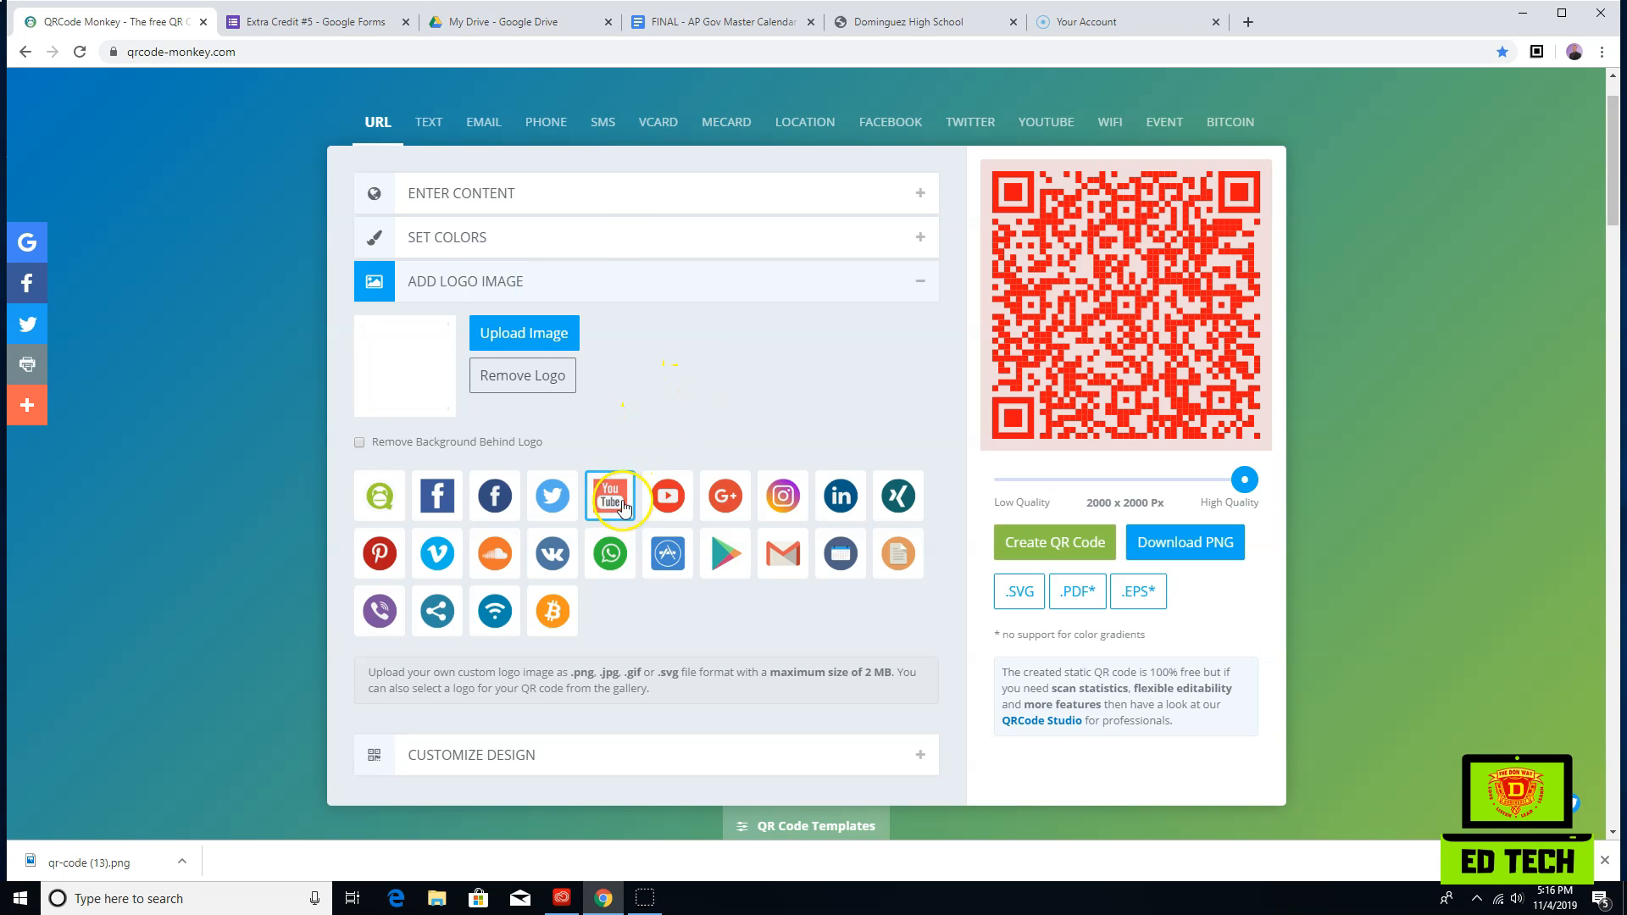
click(1044, 542)
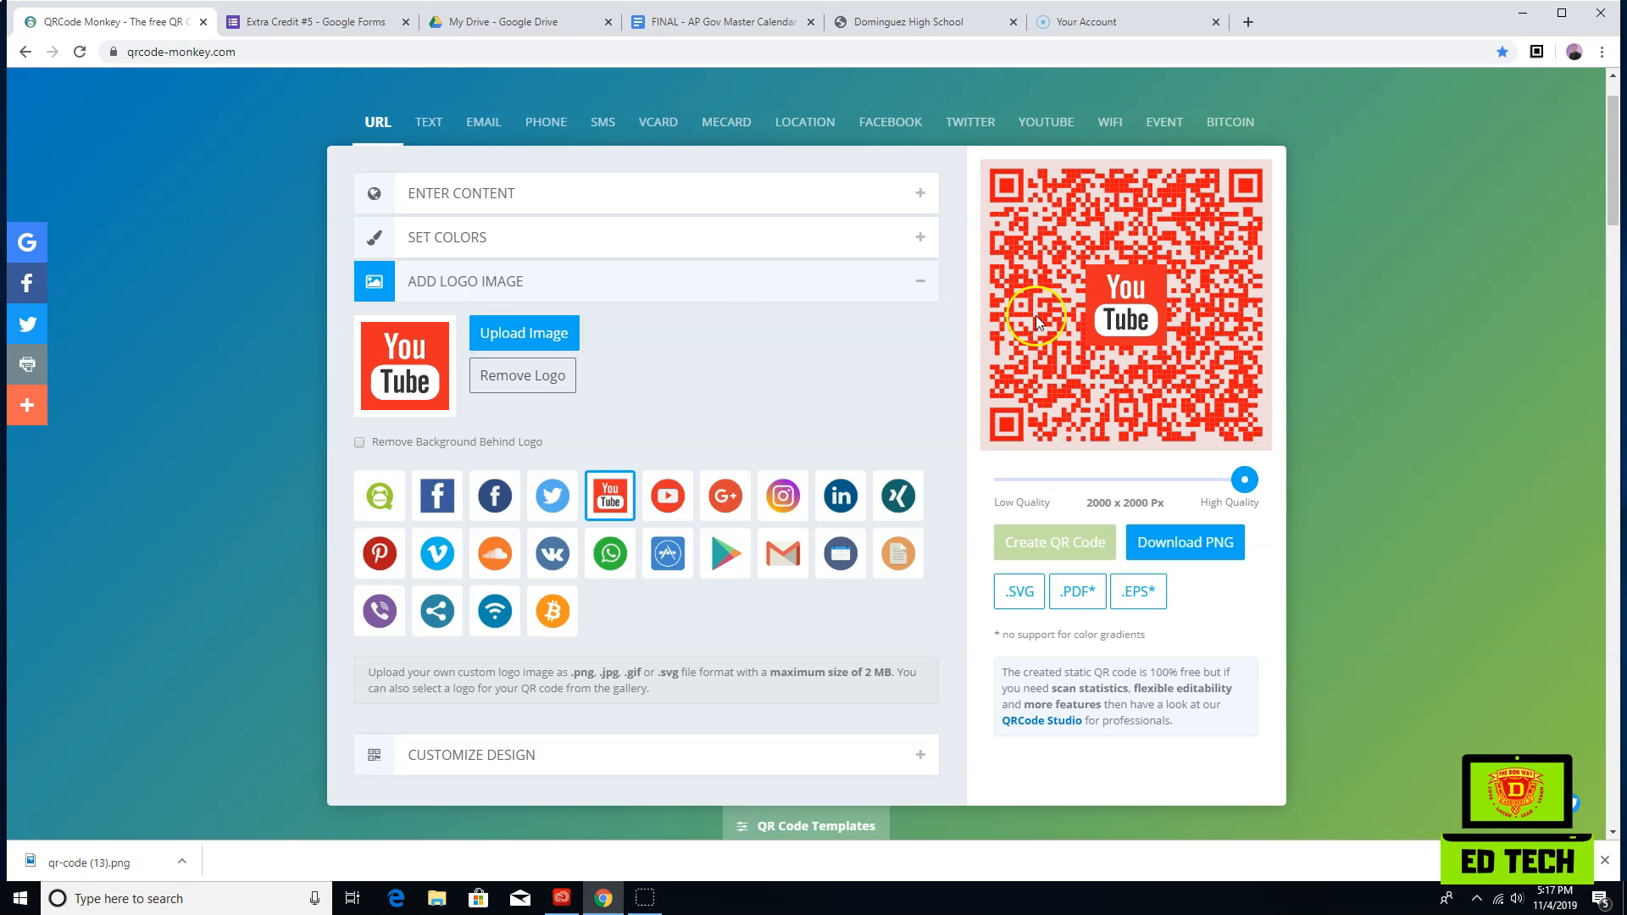
click(1193, 273)
- Apply the Dot design from the QR code templates
scroll(689, 347, down, 4)
click(813, 491)
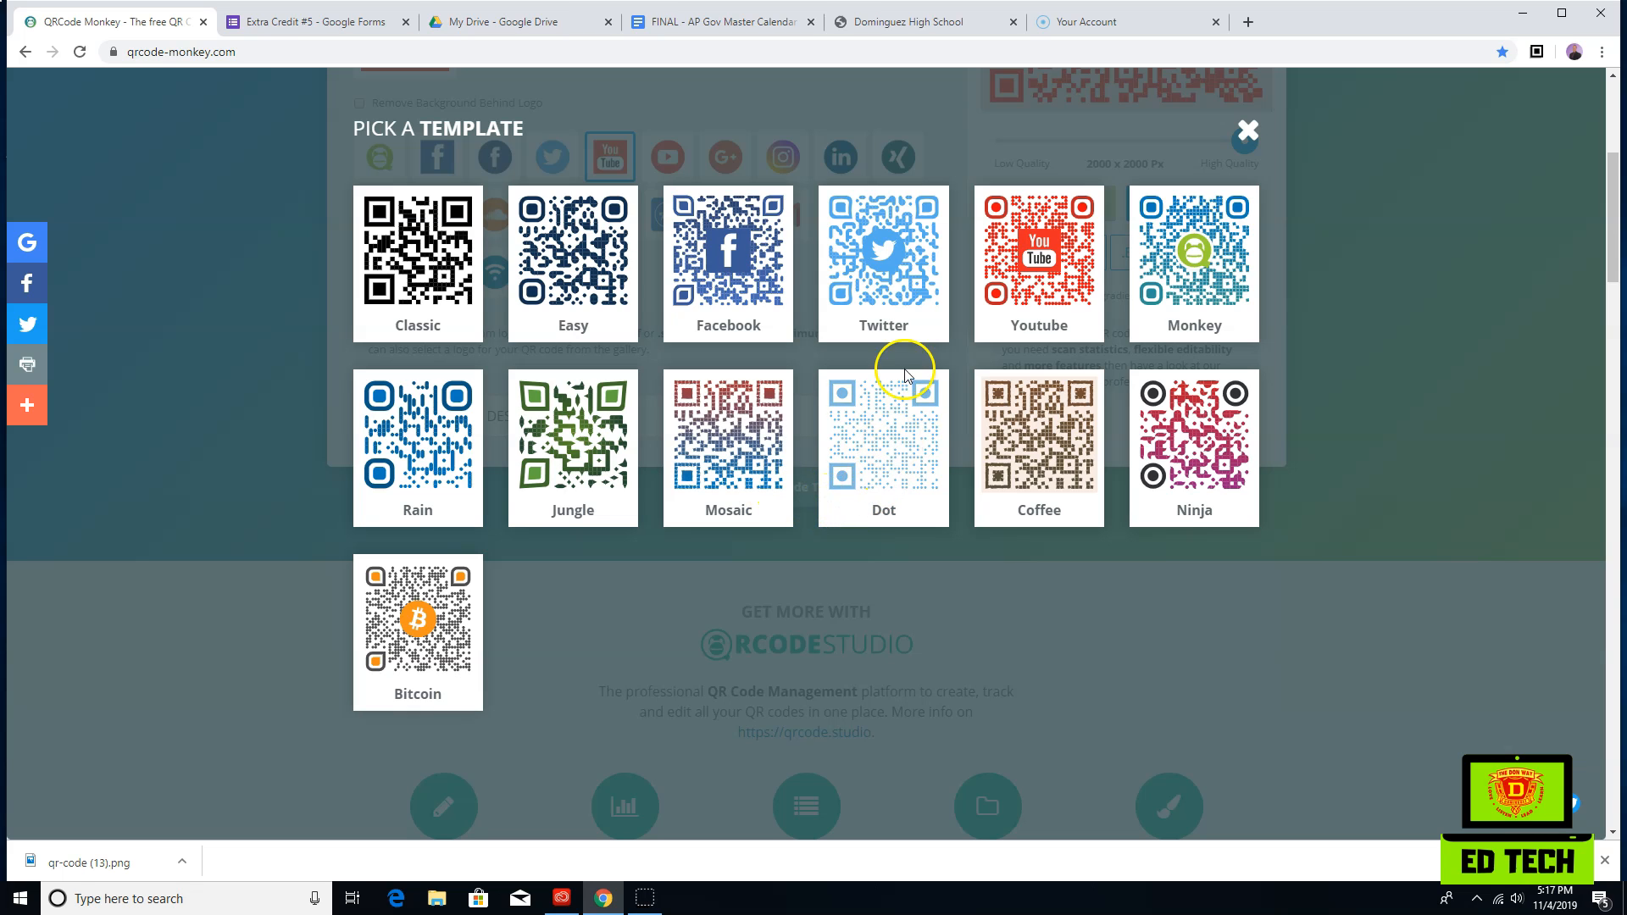
click(893, 456)
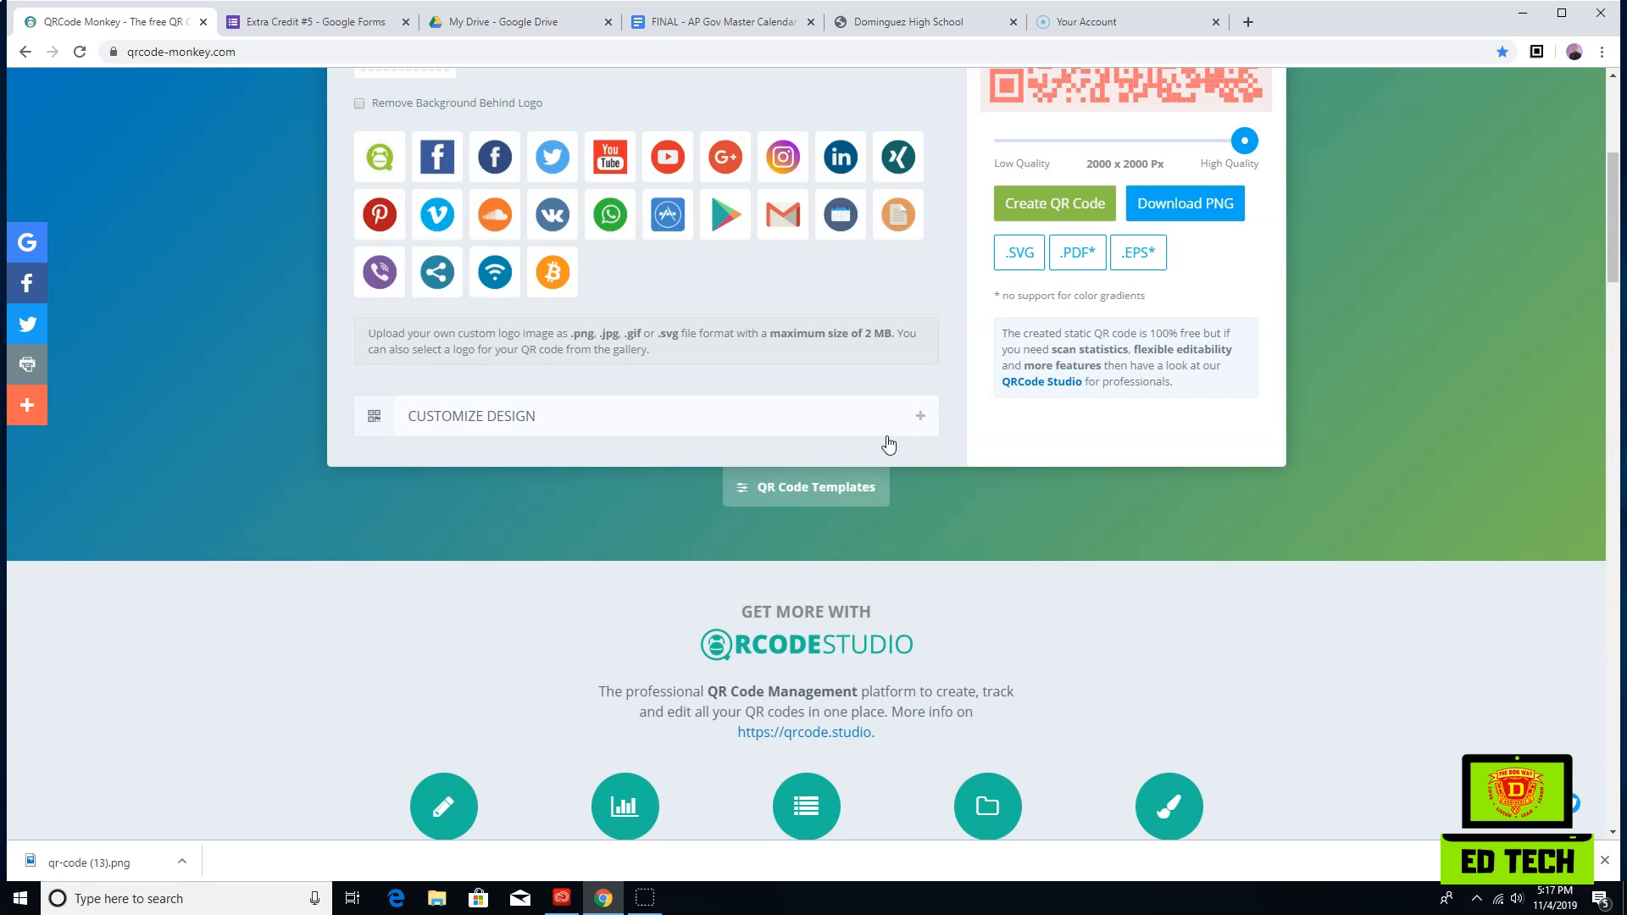
- Look through the input forms for the Text, Email, Phone and Twitter QR code types
scroll(888, 443, up, 3)
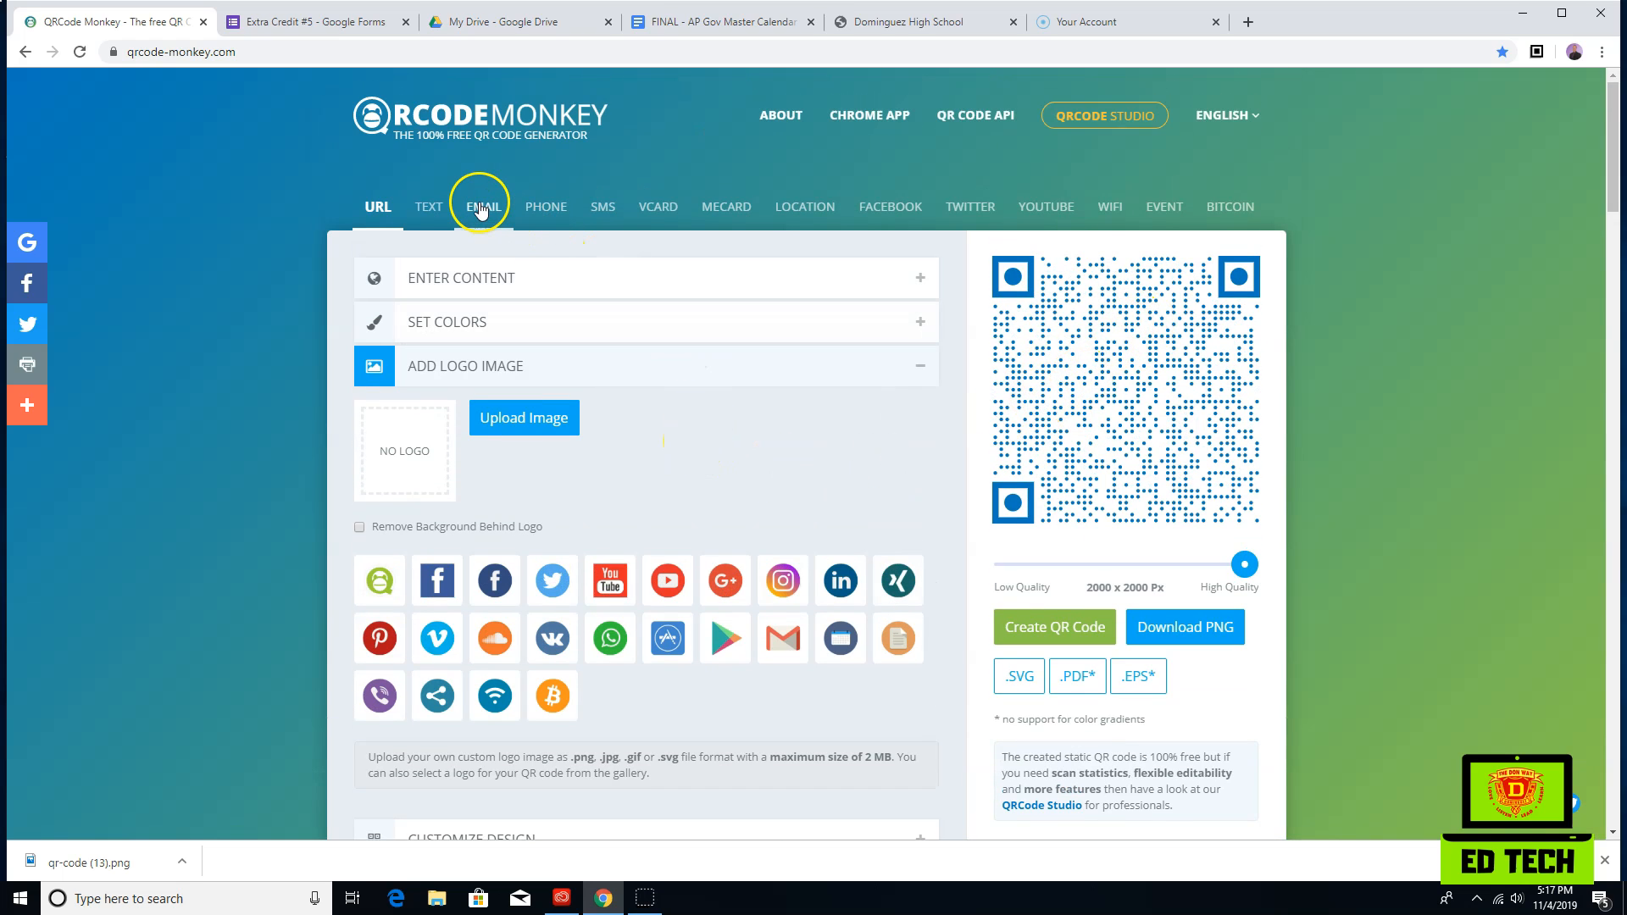
click(427, 210)
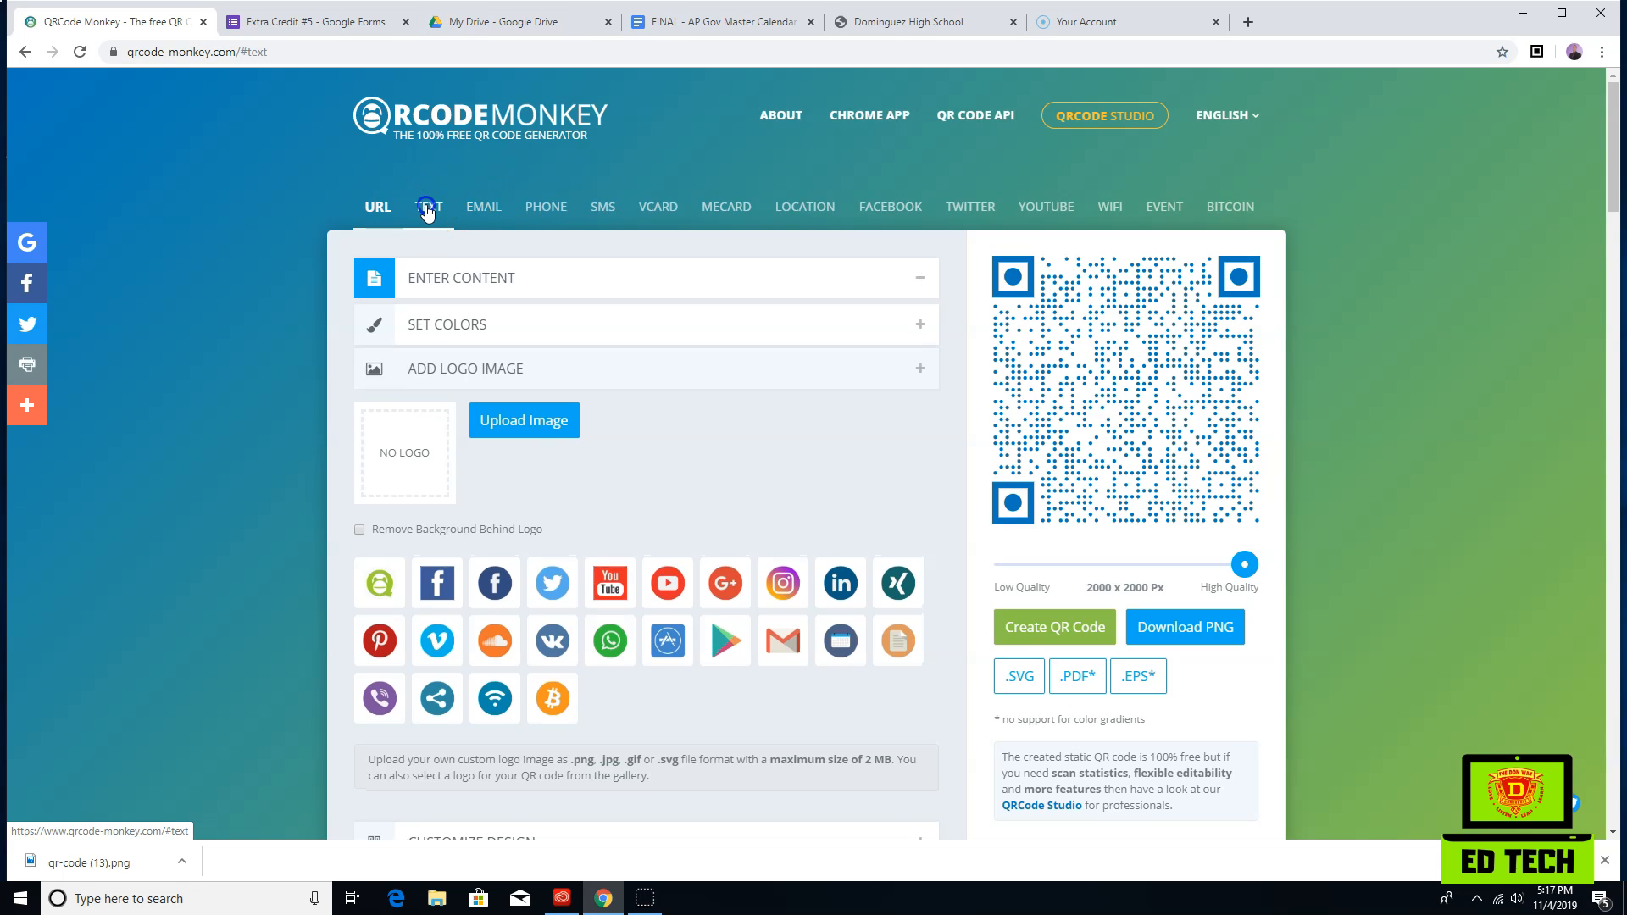
click(483, 208)
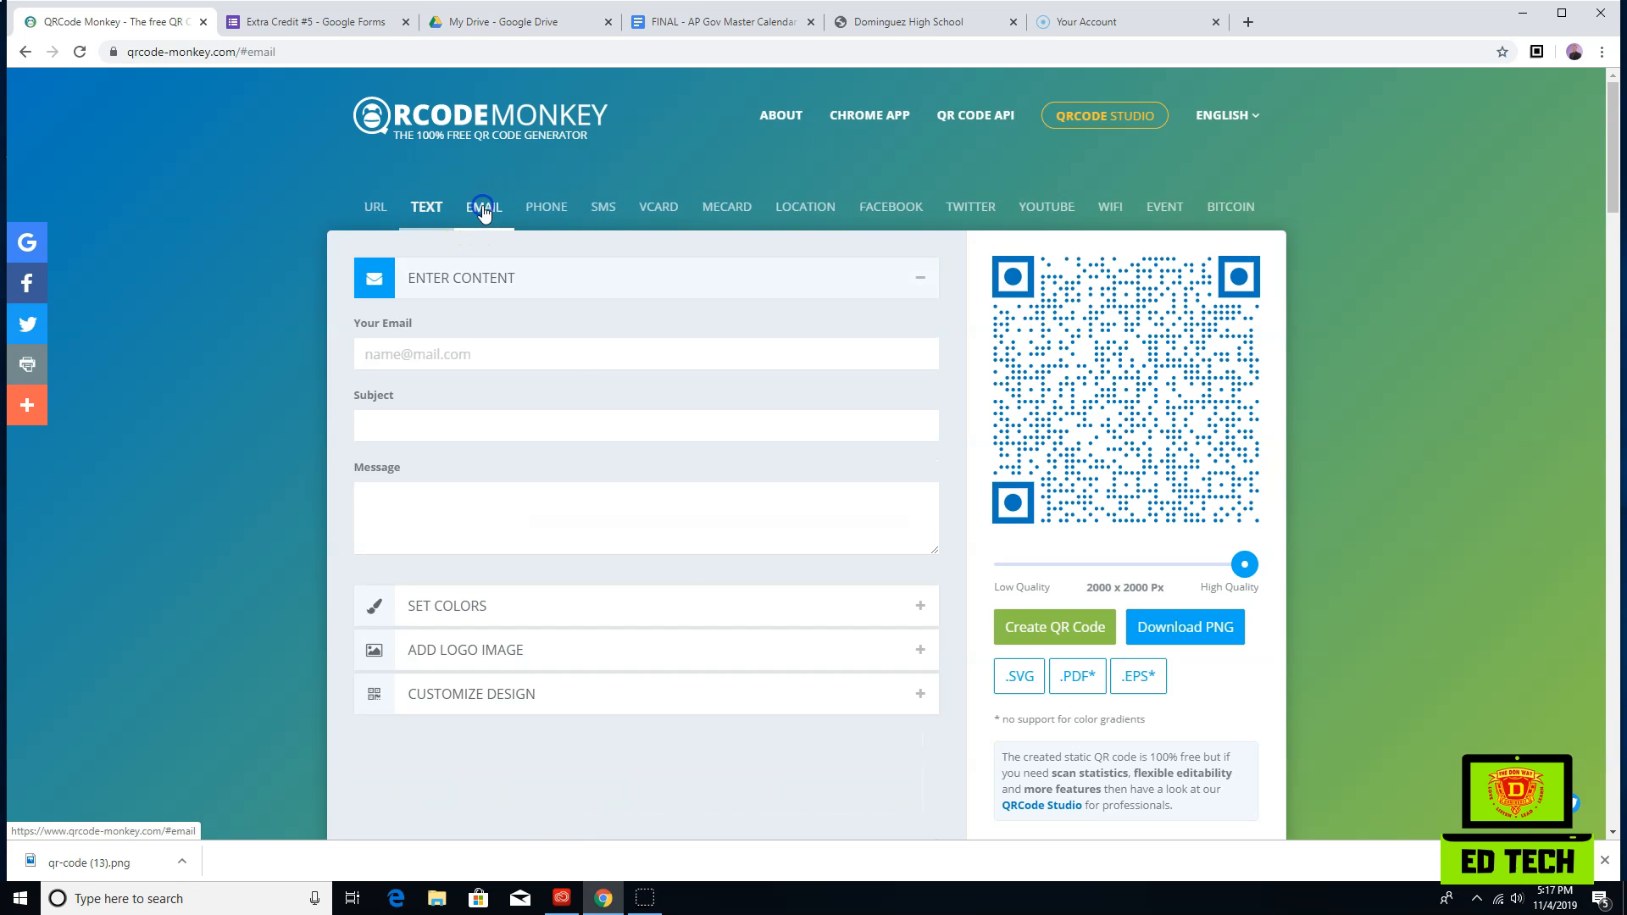
click(559, 210)
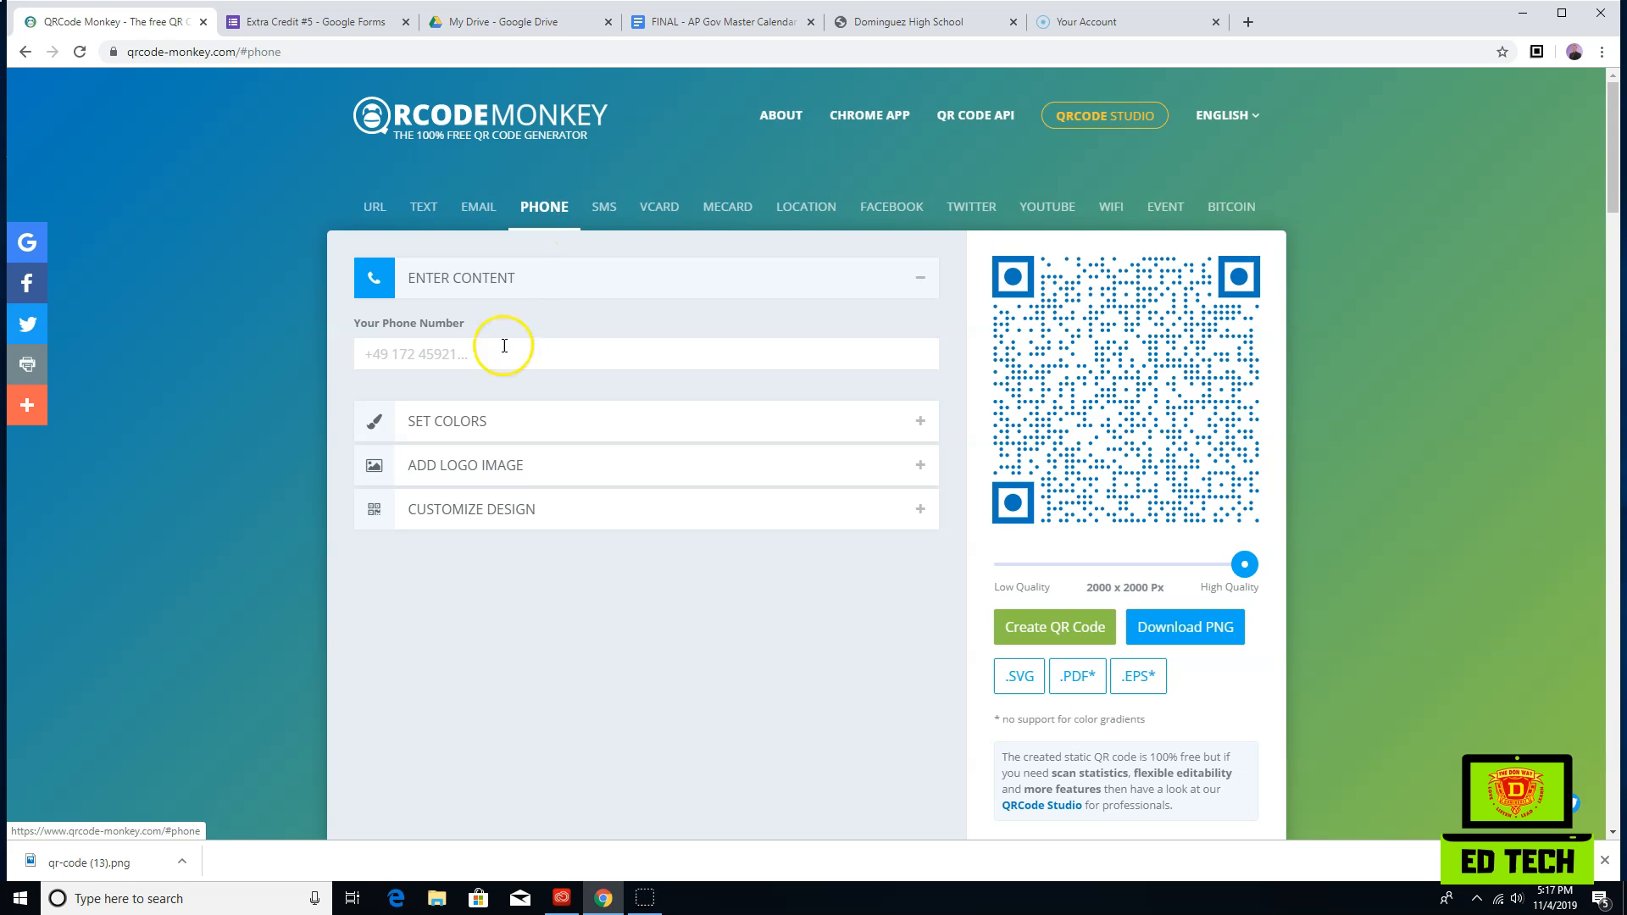
click(475, 354)
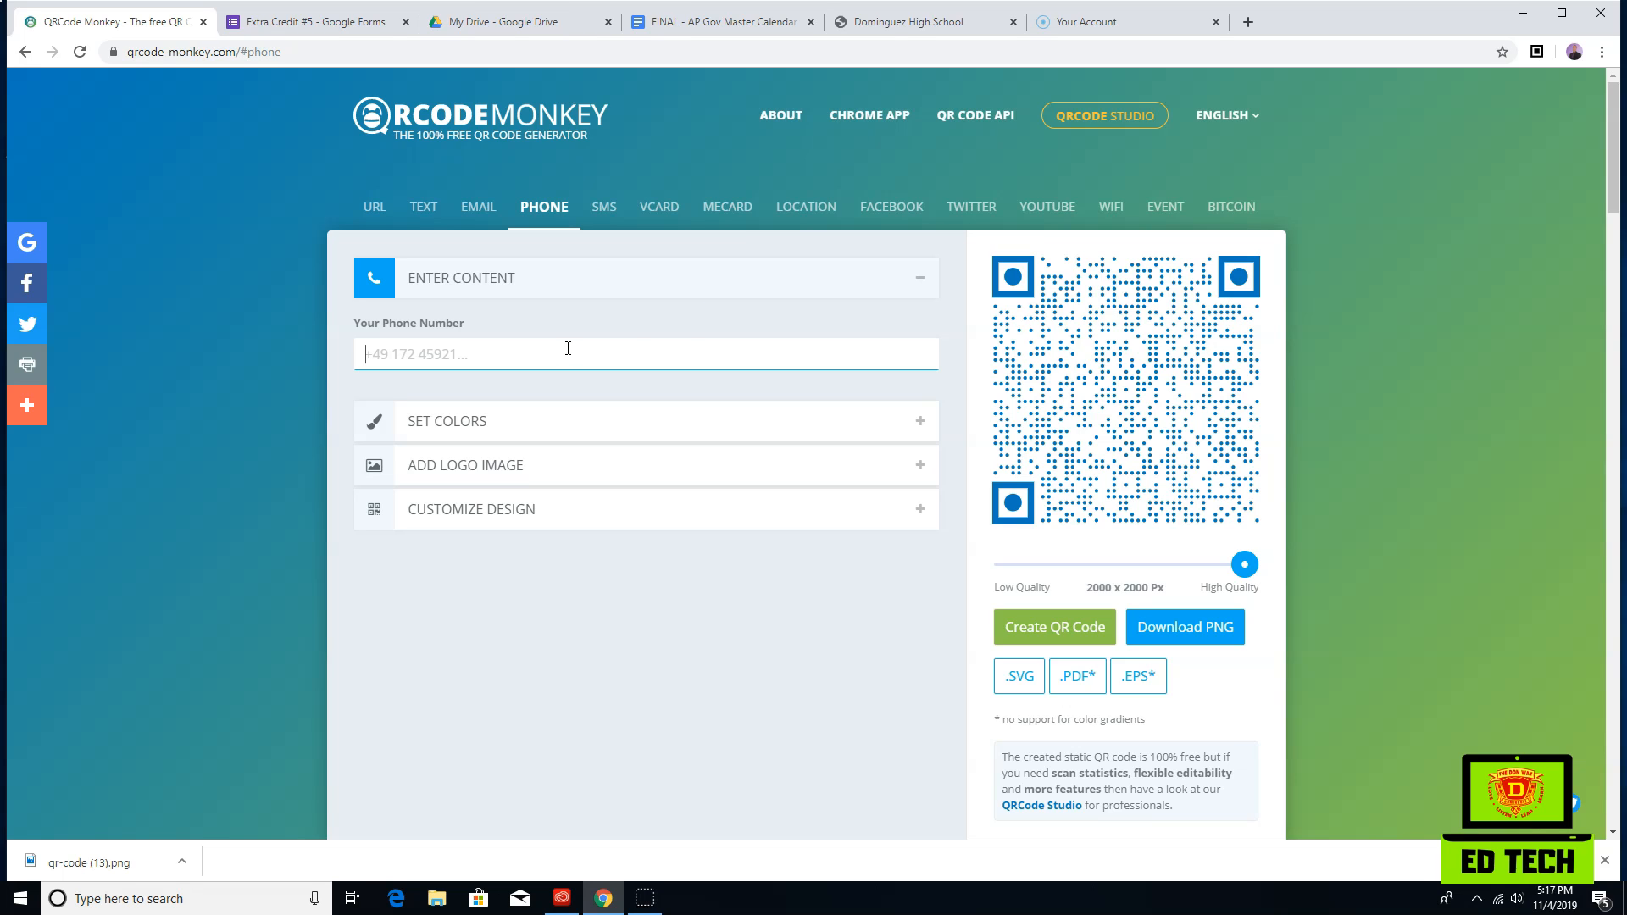
click(969, 206)
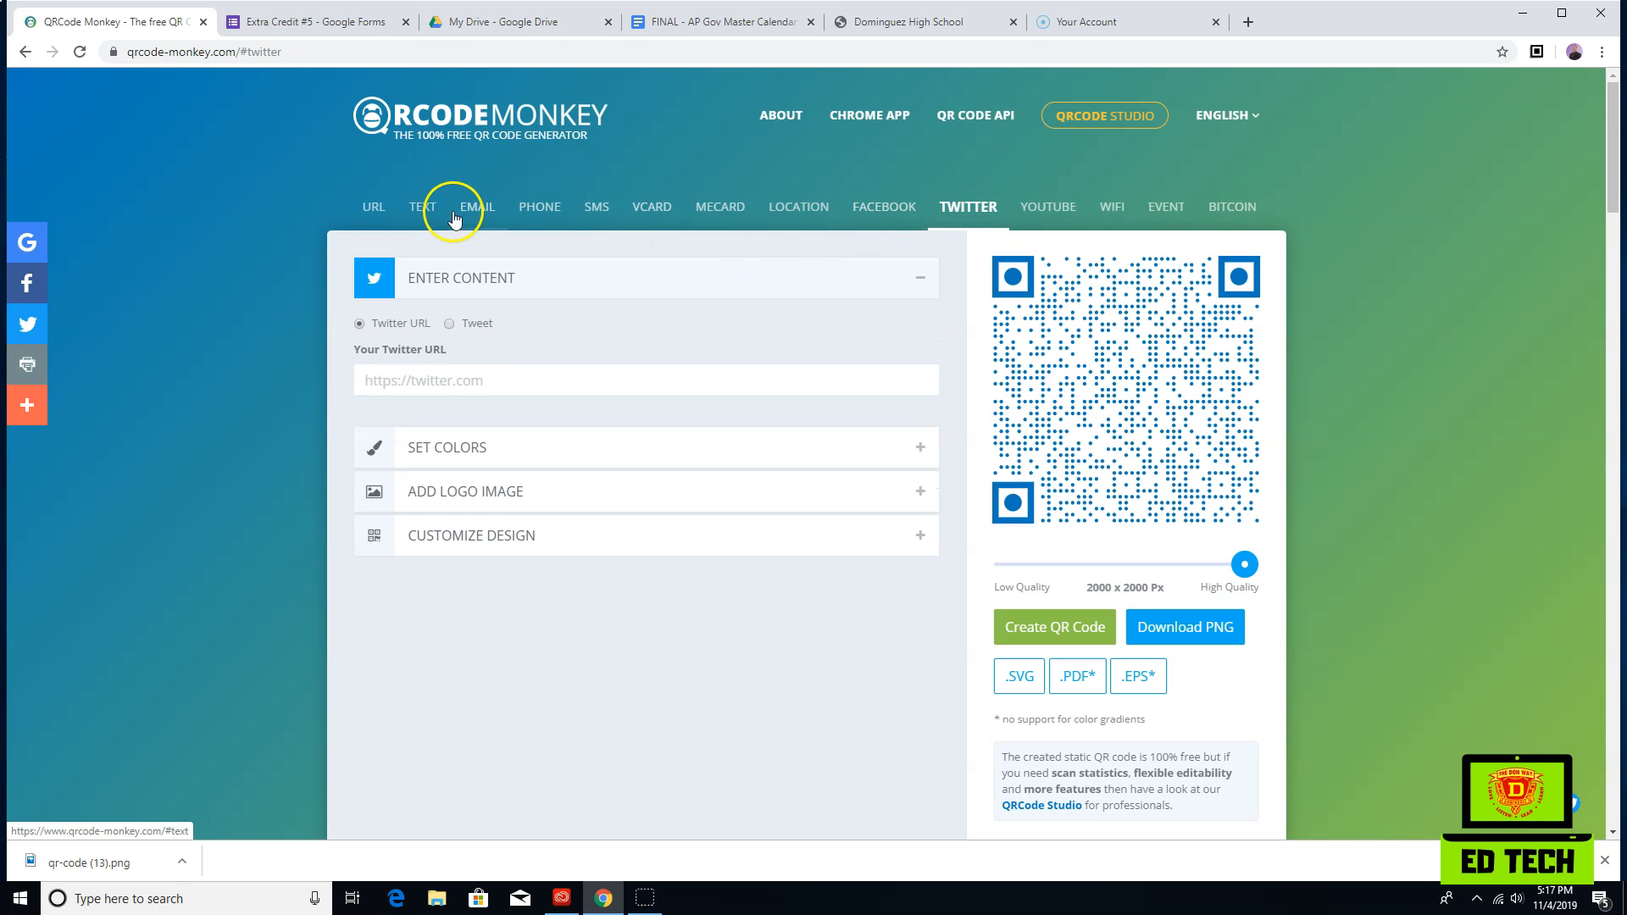
- Return to the URL code type and select the entire form link in it
click(374, 212)
click(508, 354)
triple_click(509, 354)
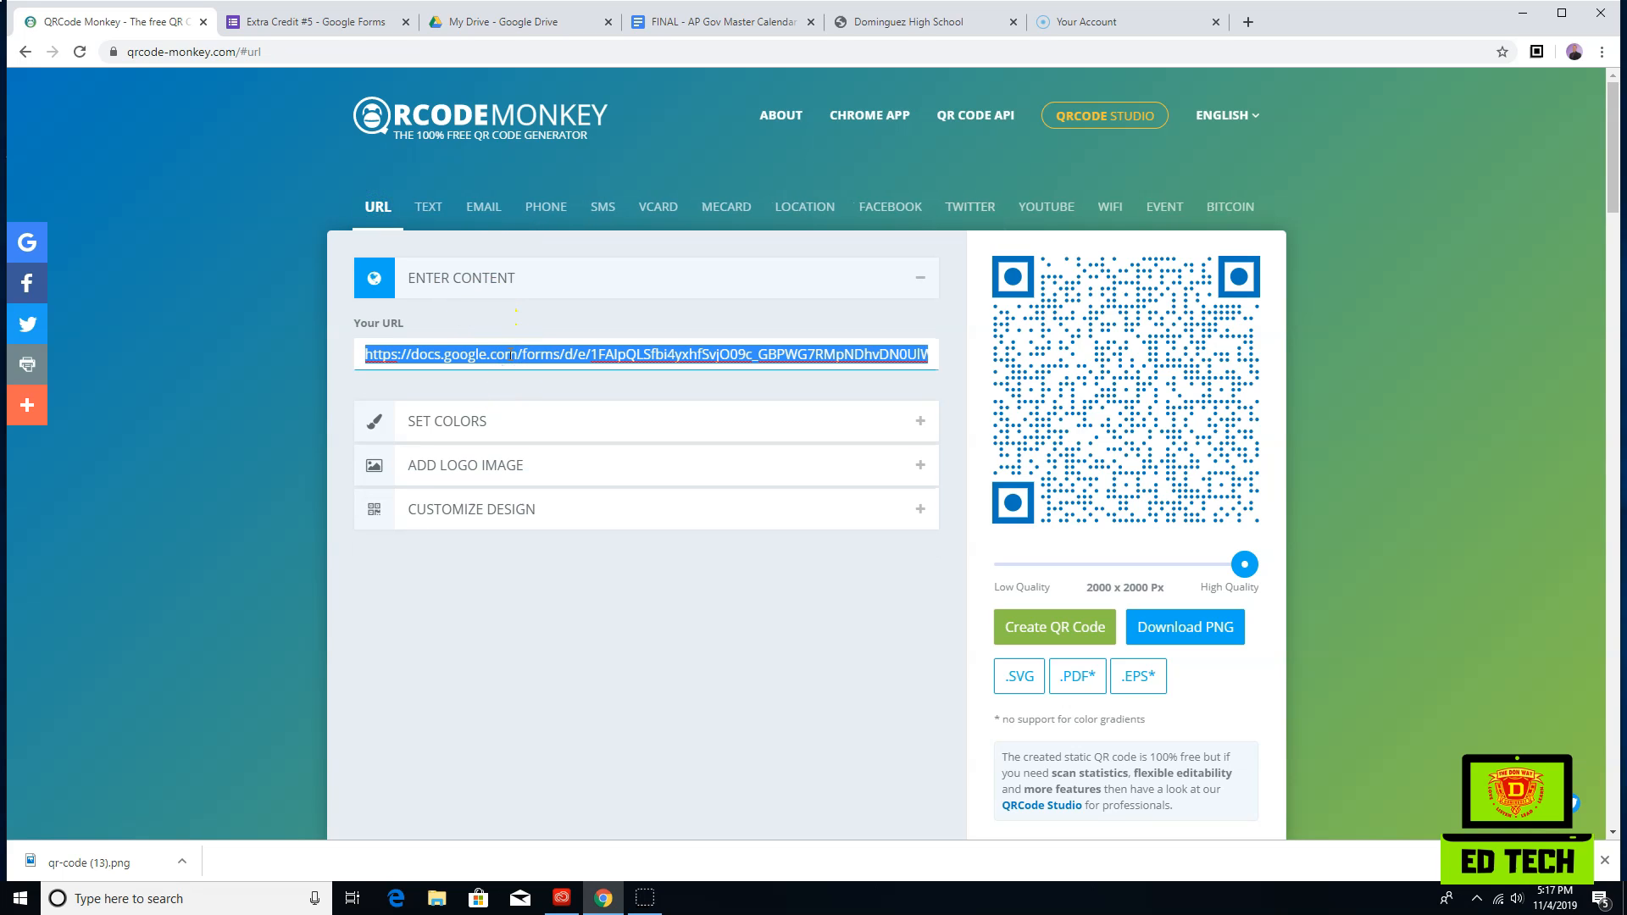